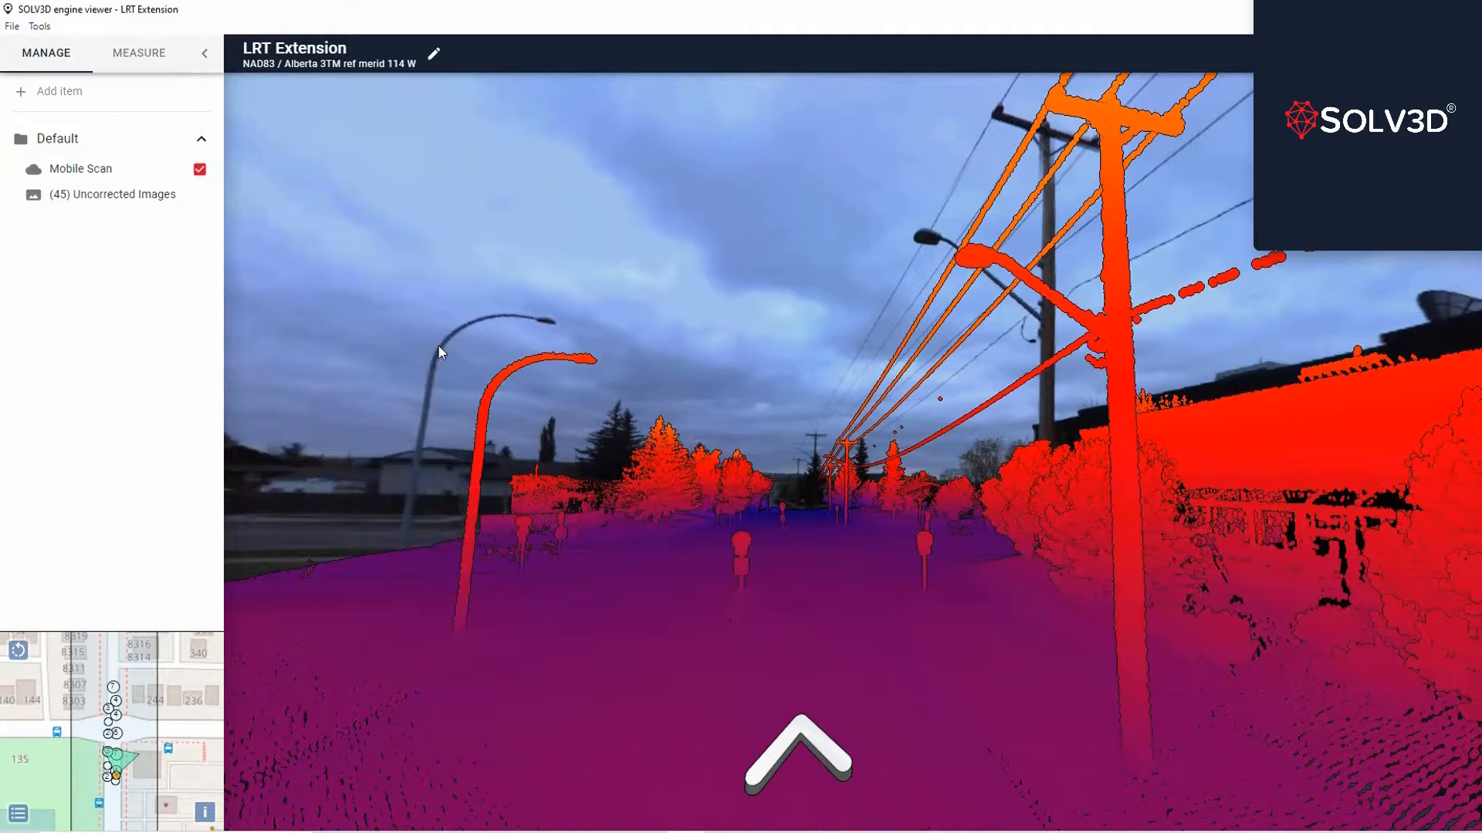
Step: Open the basic Data Aligner and set the current camera's roll adjustment to 1.7
click(37, 29)
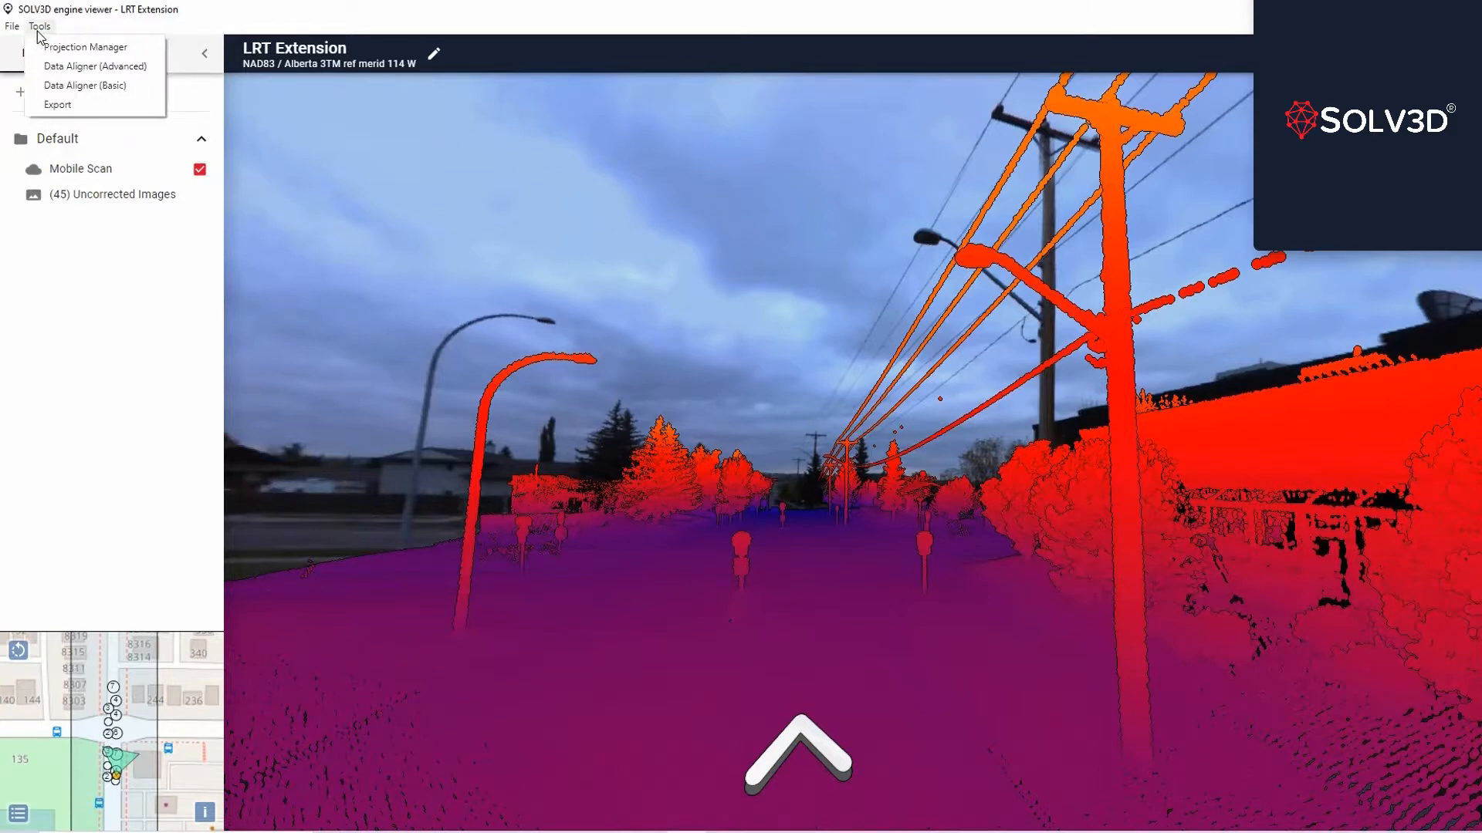
click(100, 87)
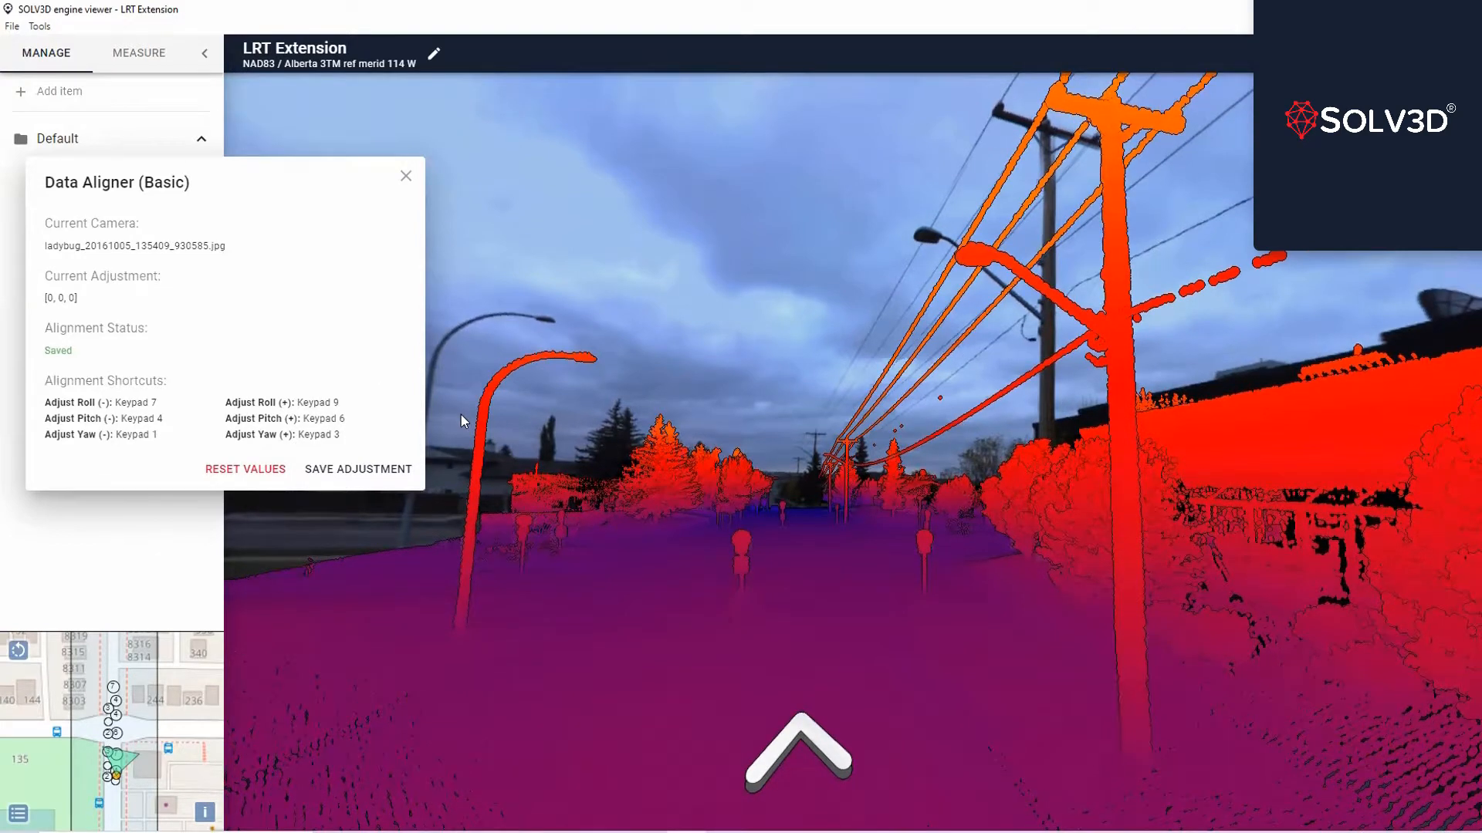
key(KP_9)
key(KP_9)
key(KP_9)
key(KP_9)
key(KP_9)
key(KP_9)
key(KP_9)
key(KP_9)
key(KP_9)
key(KP_9)
key(KP_9)
key(KP_9)
key(KP_9)
key(KP_9)
key(KP_9)
key(KP_9)
key(KP_9)
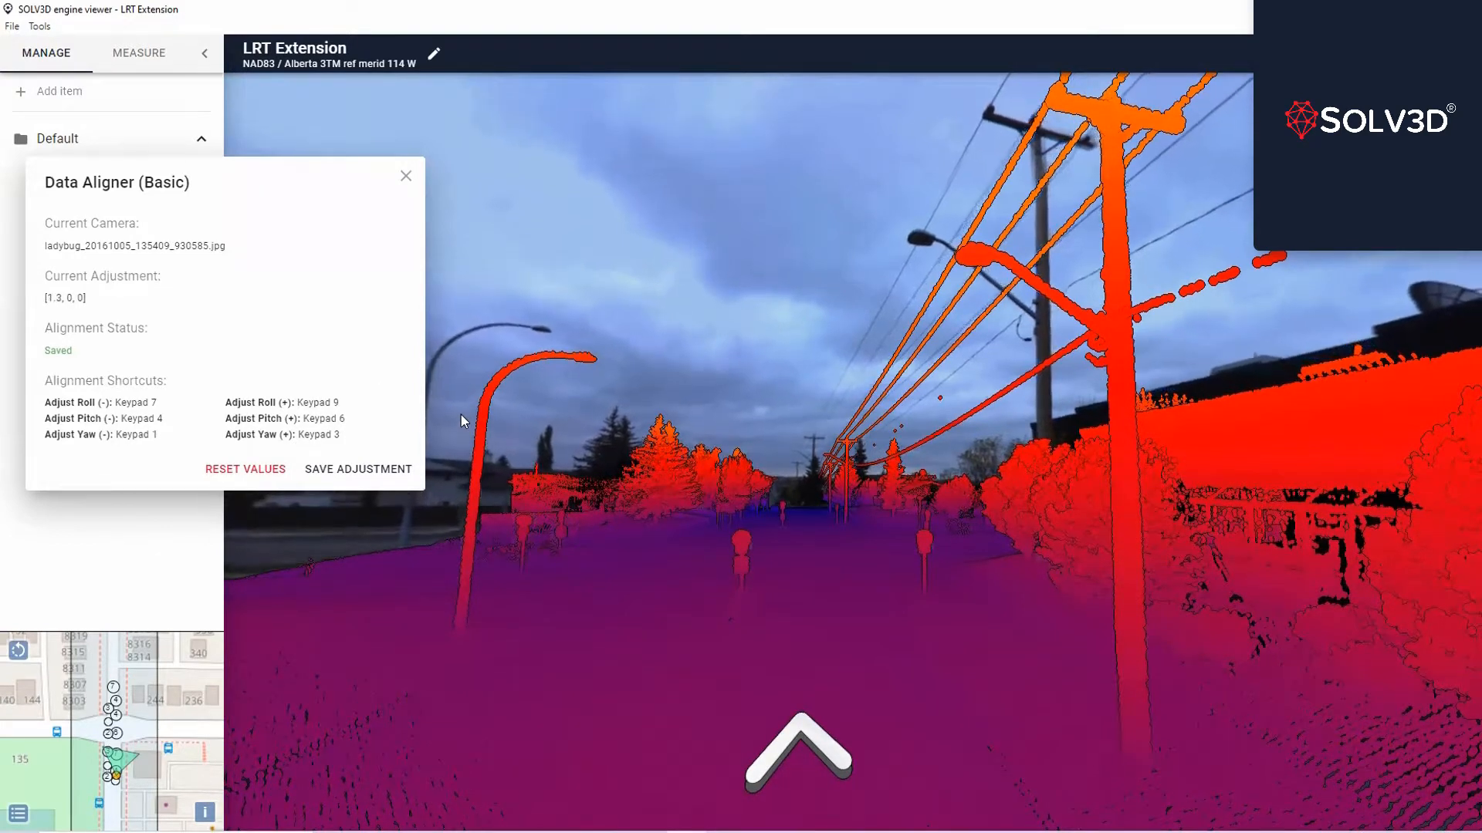
Step: Increase the current camera's yaw adjustment to 4.1 to bring the imaged poles towards the point cloud
key(KP_3)
key(KP_3)
key(KP_3)
key(KP_3)
key(KP_3)
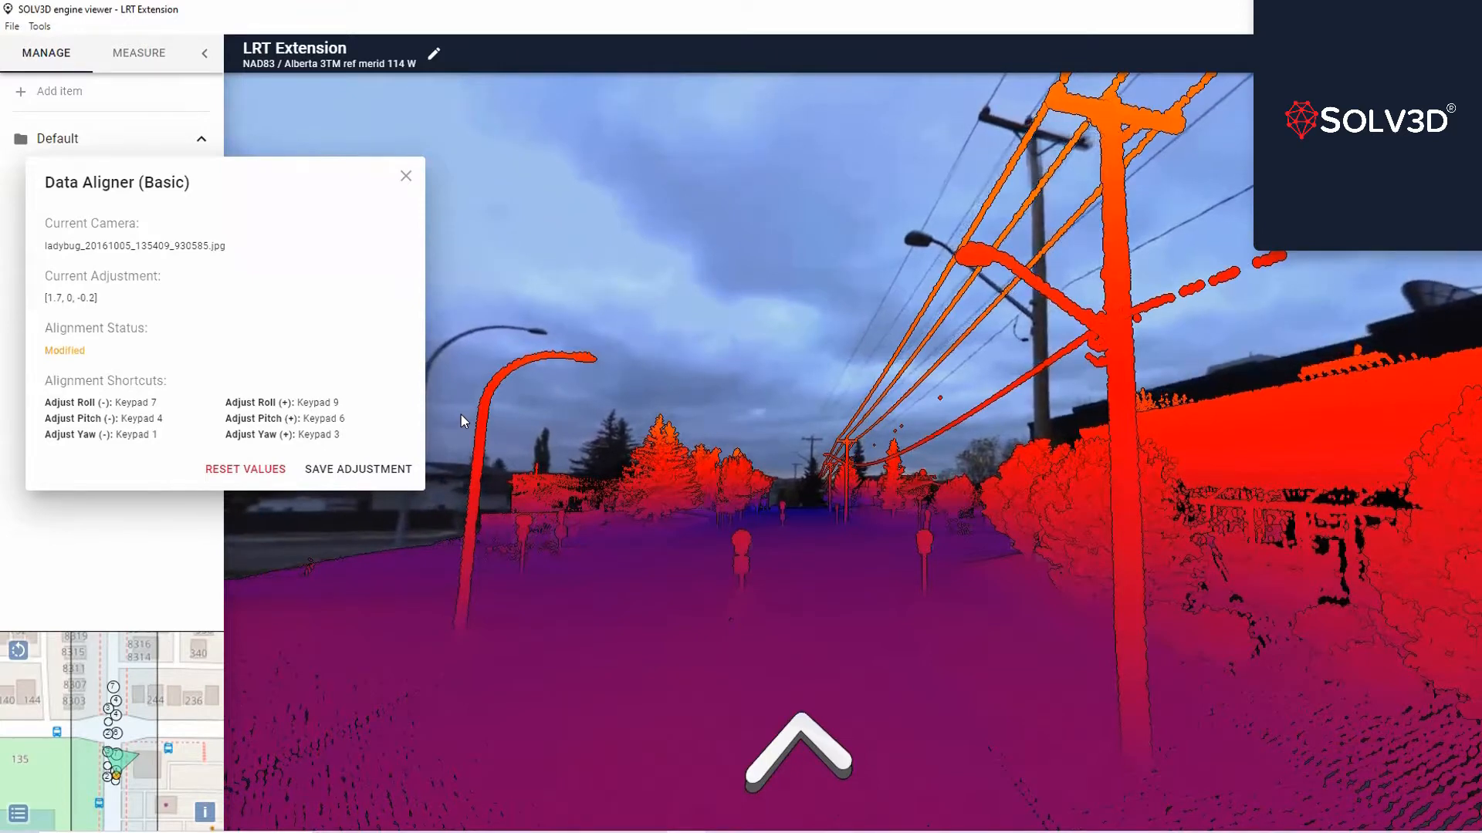
key(KP_9)
key(KP_3)
key(KP_3)
key(KP_3)
key(KP_3)
key(KP_3)
key(KP_3)
key(KP_3)
key(KP_3)
key(KP_3)
key(KP_3)
key(KP_3)
key(KP_3)
key(KP_3)
key(KP_3)
key(KP_3)
key(KP_3)
key(KP_3)
key(KP_3)
key(KP_3)
key(KP_3)
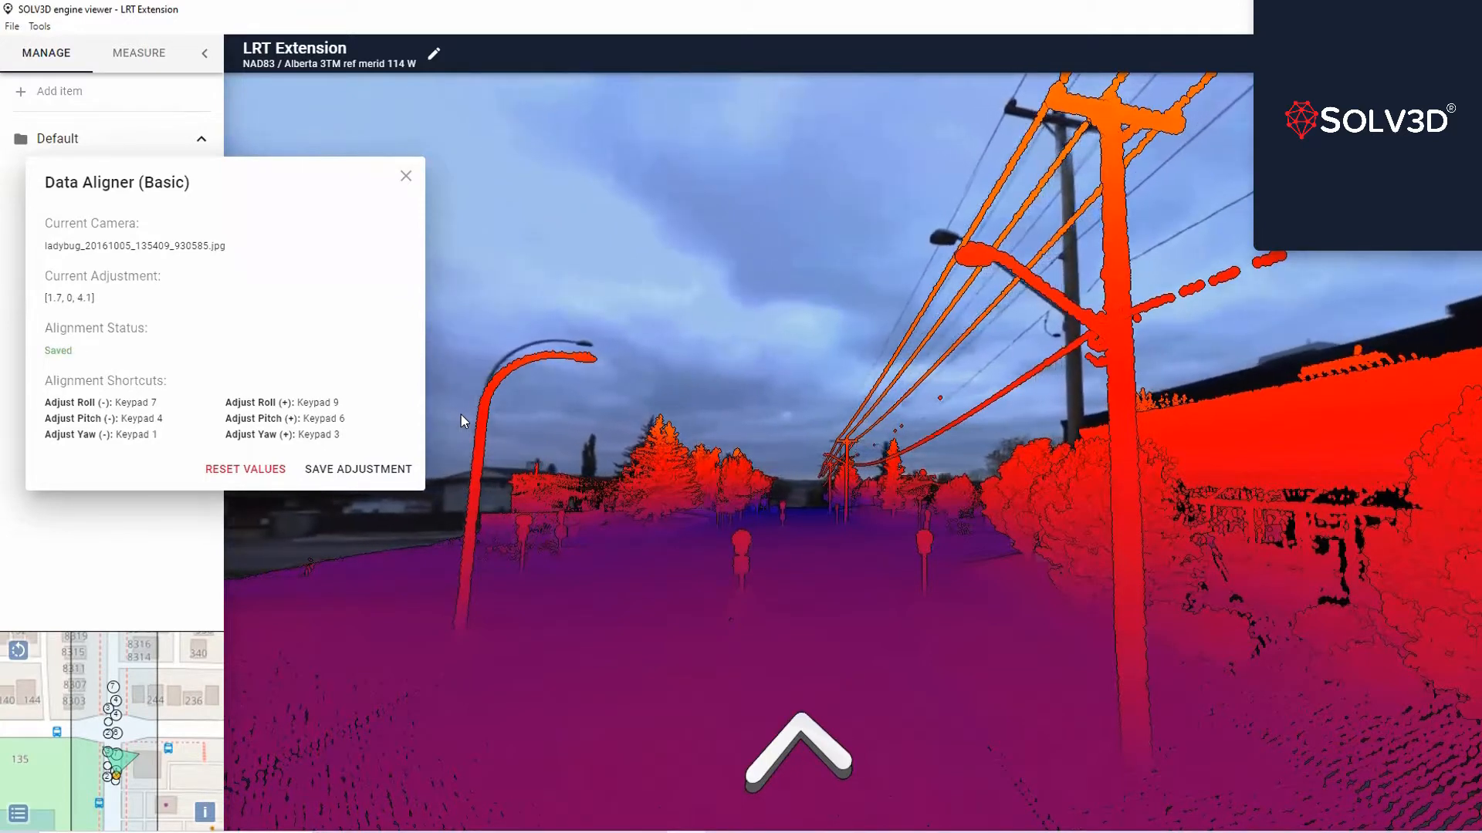
Step: Set the current camera's roll adjustment to 2.4 and its pitch adjustment to -1.4
key(KP_9)
key(KP_9)
key(KP_9)
key(KP_9)
key(KP_9)
key(KP_9)
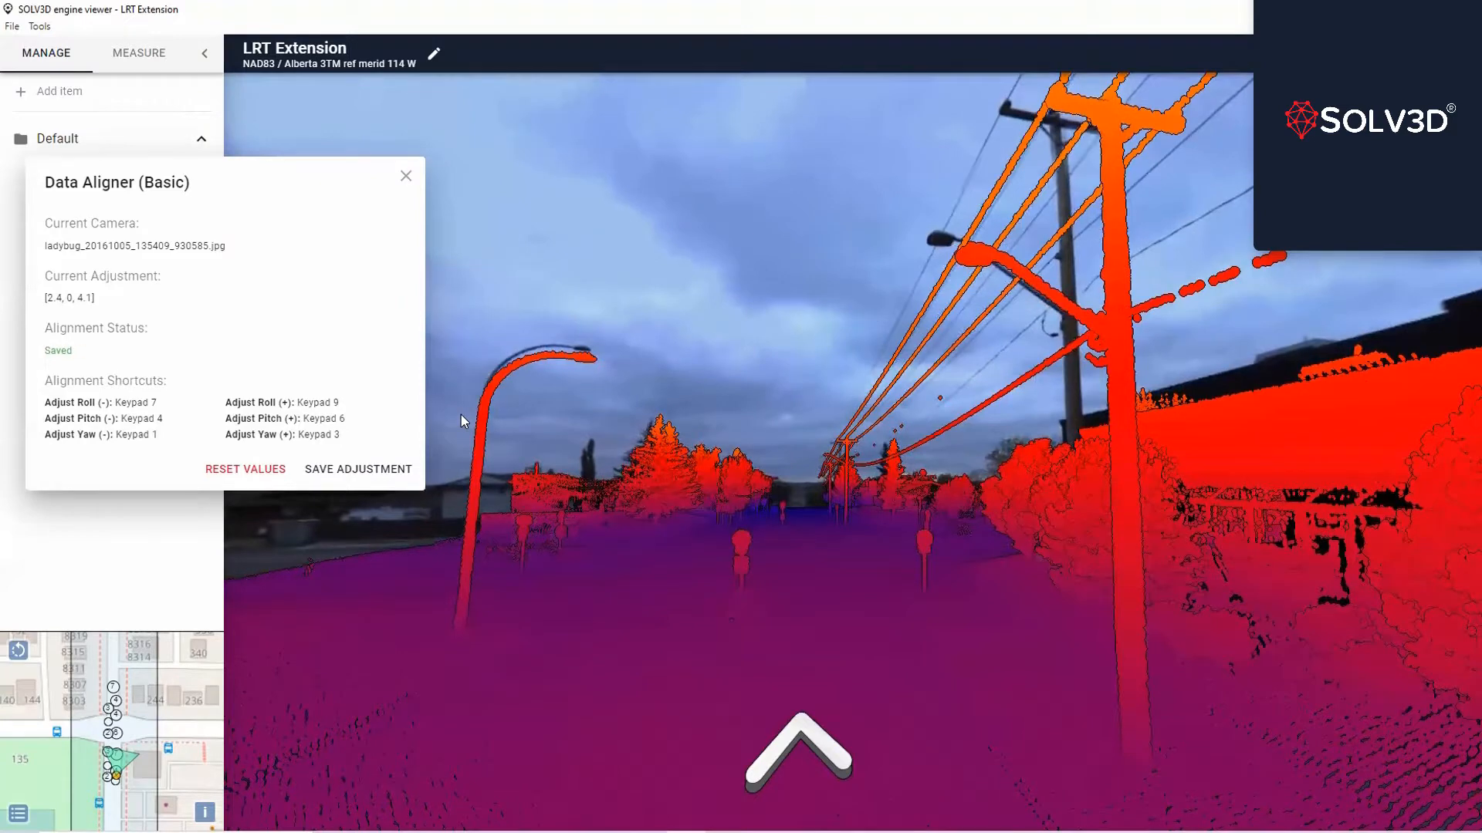
key(KP_4)
key(KP_4)
key(KP_4)
key(KP_4)
key(KP_4)
key(KP_4)
key(KP_4)
key(KP_4)
key(KP_4)
key(KP_4)
key(KP_4)
key(KP_4)
key(KP_4)
key(KP_4)
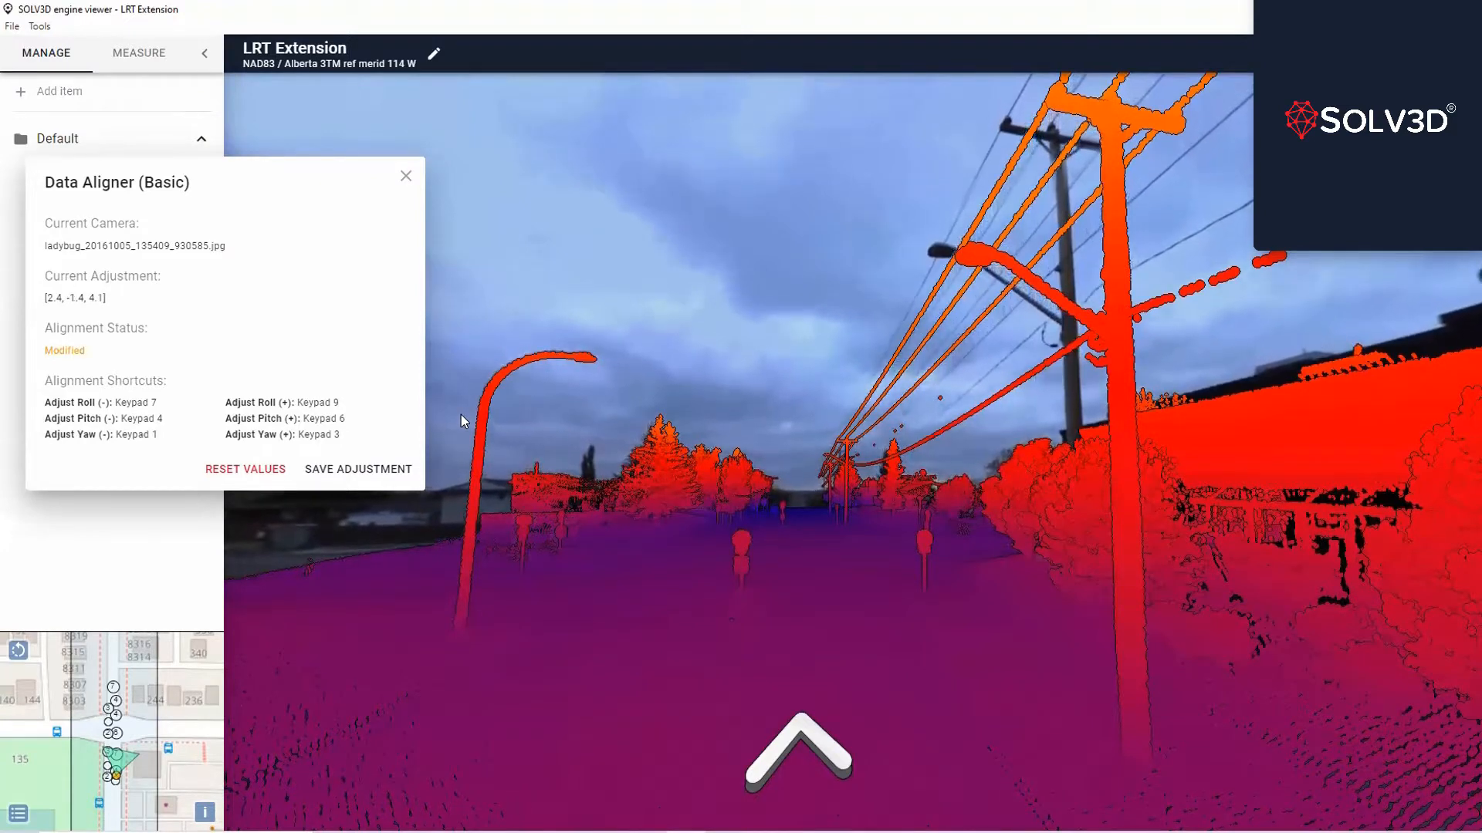
Step: Increase the current camera's yaw adjustment to 4.8
key(KP_3)
key(KP_9)
key(KP_3)
key(KP_3)
key(KP_3)
key(KP_3)
key(KP_3)
key(KP_3)
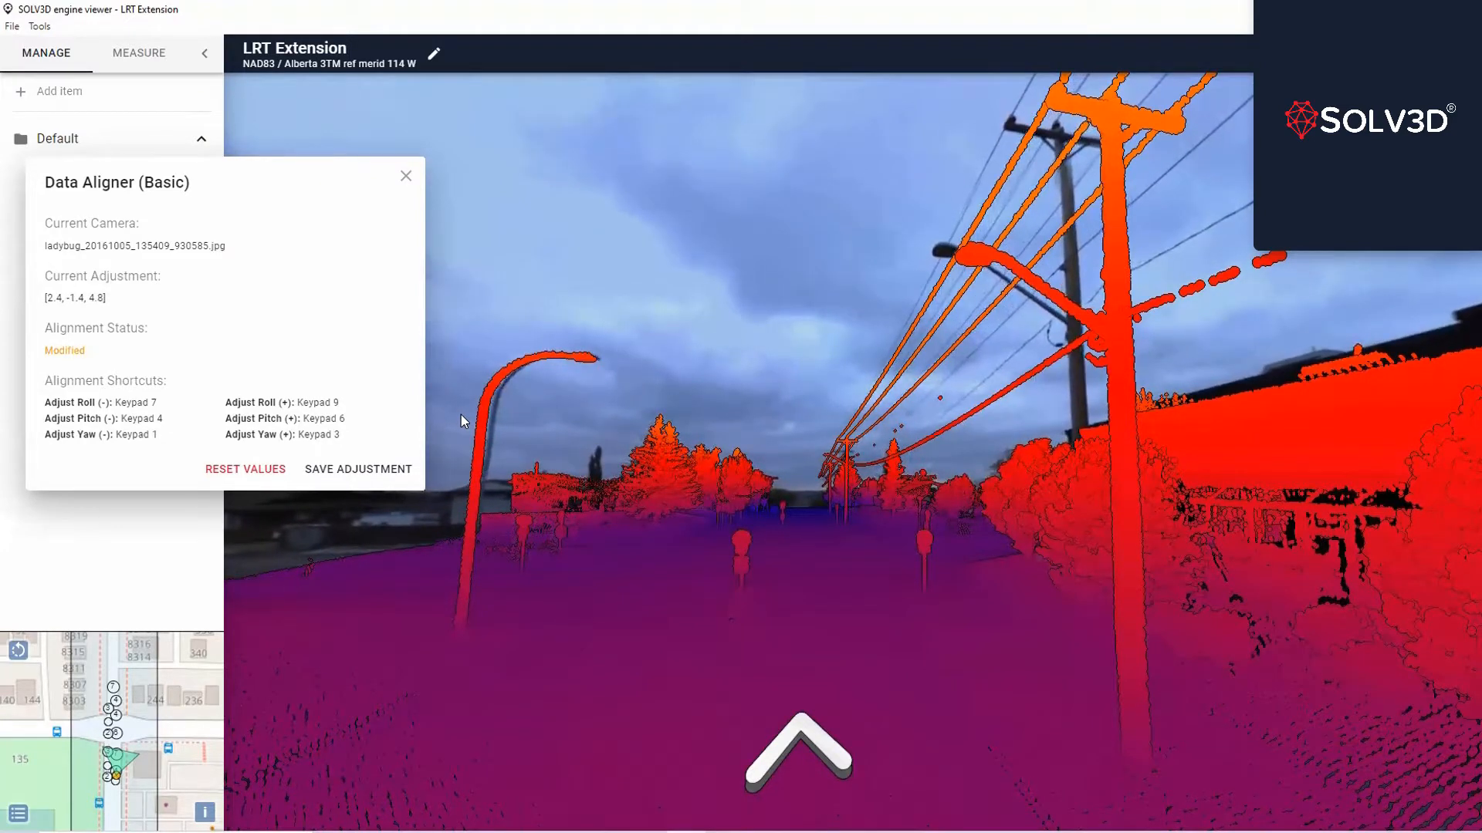
Step: Refine the current camera's alignment with a roll of 2.7 and a pitch of -1.8
key(KP_9)
key(KP_9)
key(KP_4)
key(KP_4)
key(KP_4)
key(KP_4)
key(KP_3)
key(KP_3)
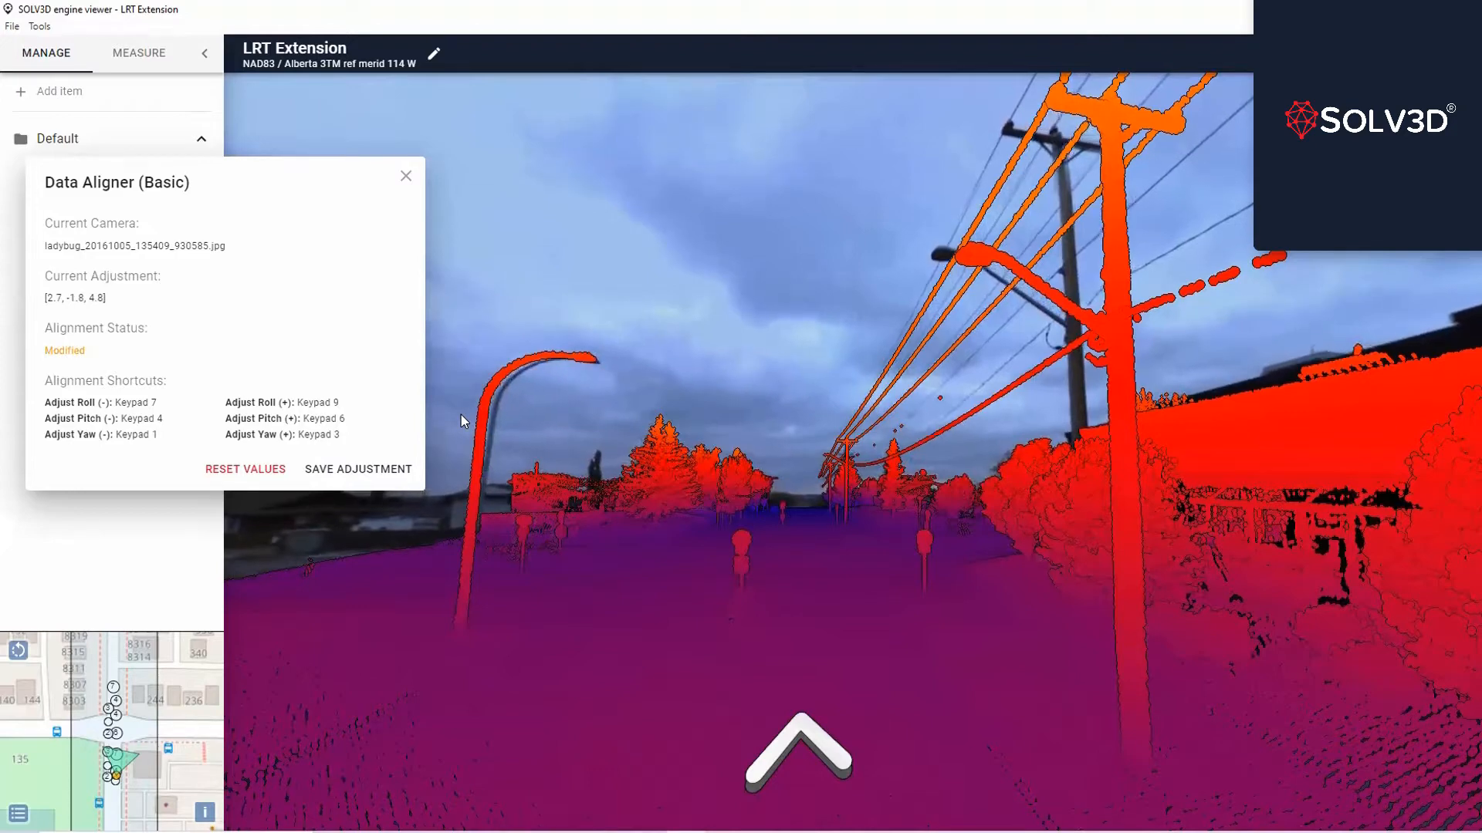
Step: Reduce the current camera's yaw adjustment to 4.5
key(KP_1)
key(KP_1)
key(KP_1)
key(KP_1)
key(KP_1)
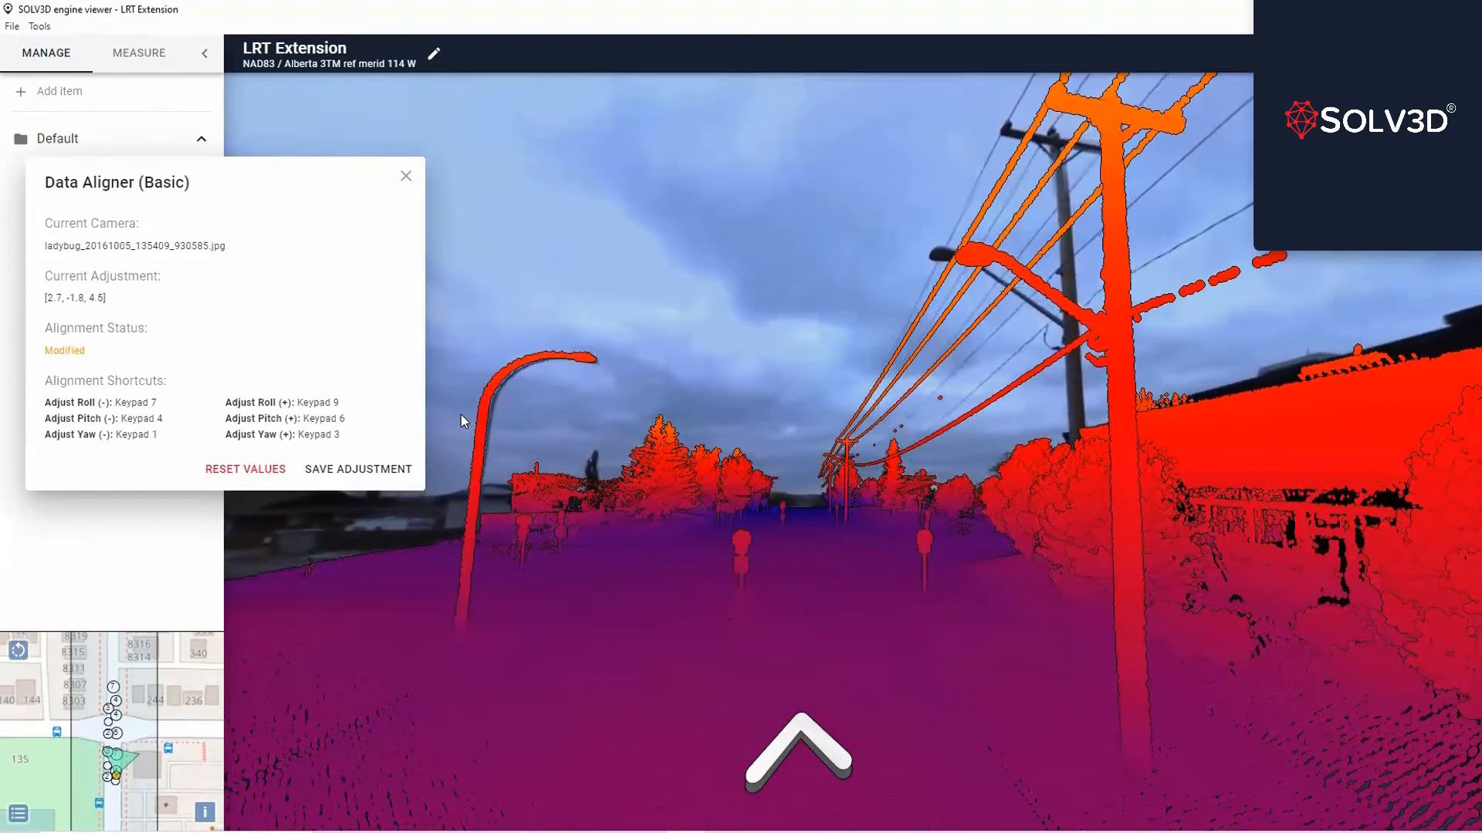
Step: Set the current camera's roll adjustment to 2 and its pitch adjustment to -1.6
key(KP_7)
key(KP_7)
key(KP_7)
key(KP_6)
key(KP_6)
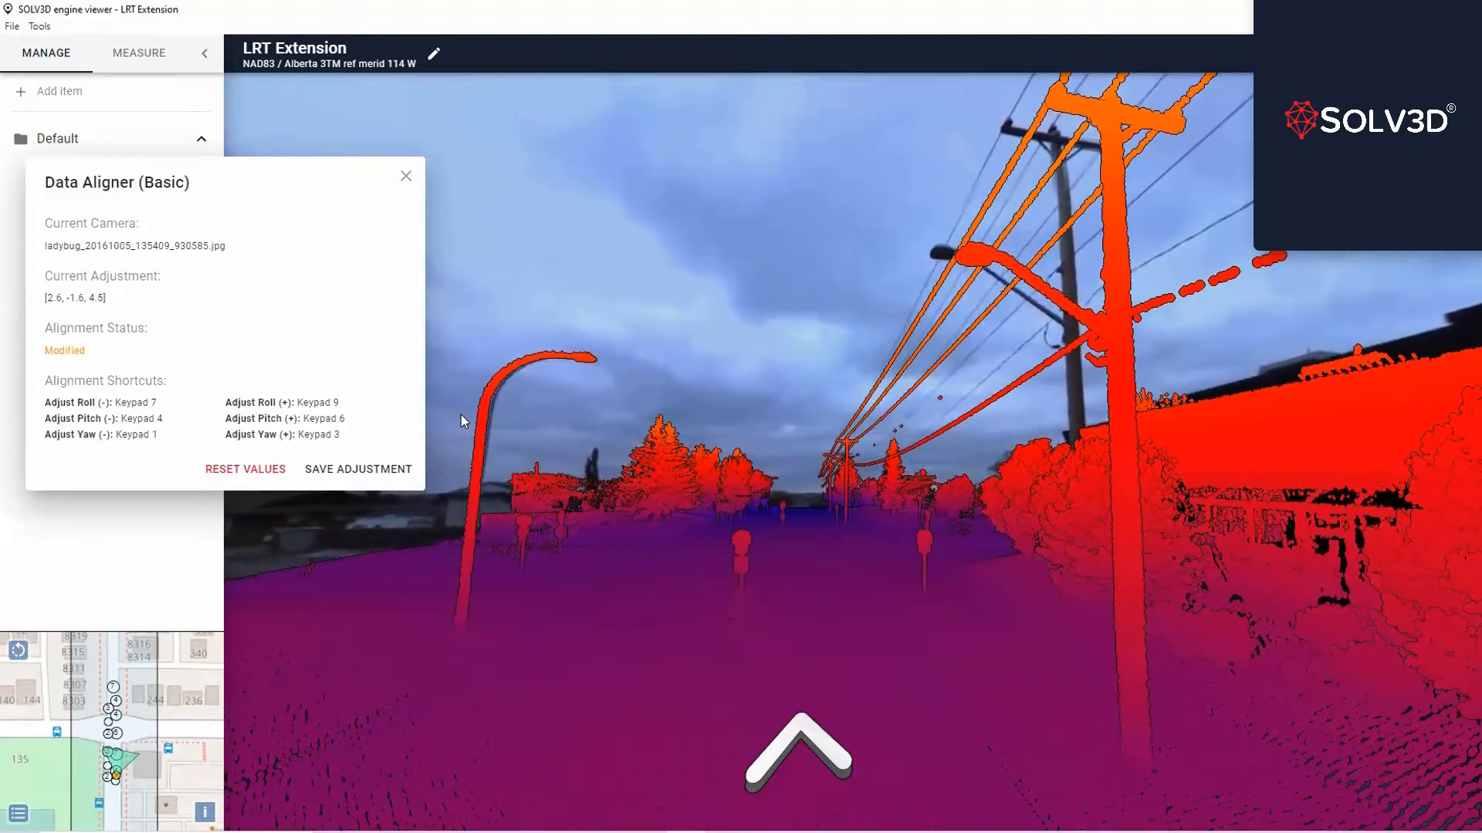
key(KP_7)
key(KP_7)
key(KP_7)
key(KP_7)
key(KP_7)
key(KP_7)
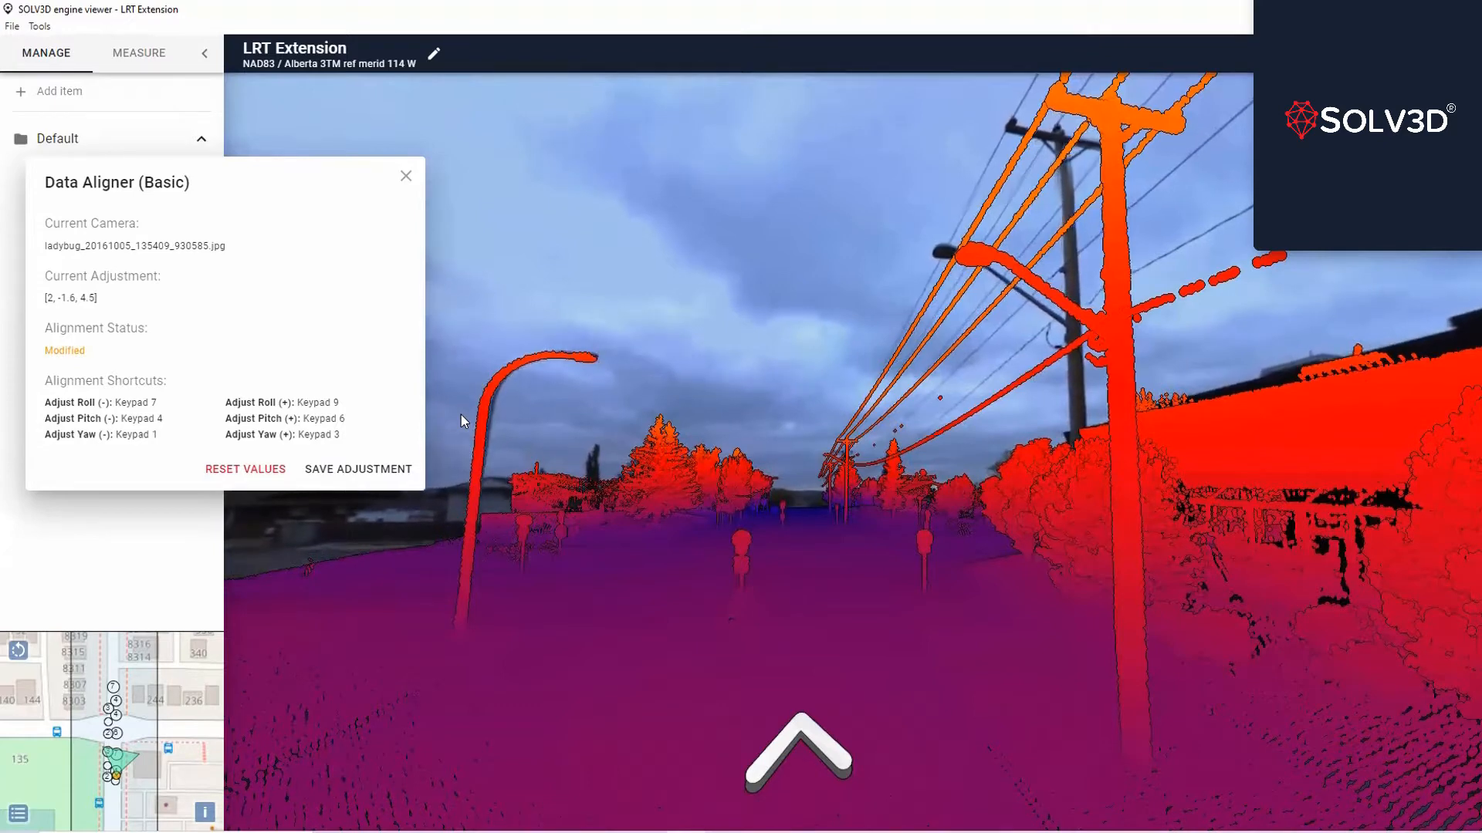
Step: Set the current camera's roll adjustment to 1.5 and its yaw adjustment to 4.9
key(KP_7)
key(KP_7)
key(KP_7)
key(KP_6)
key(KP_6)
key(KP_3)
key(KP_3)
key(KP_3)
key(KP_3)
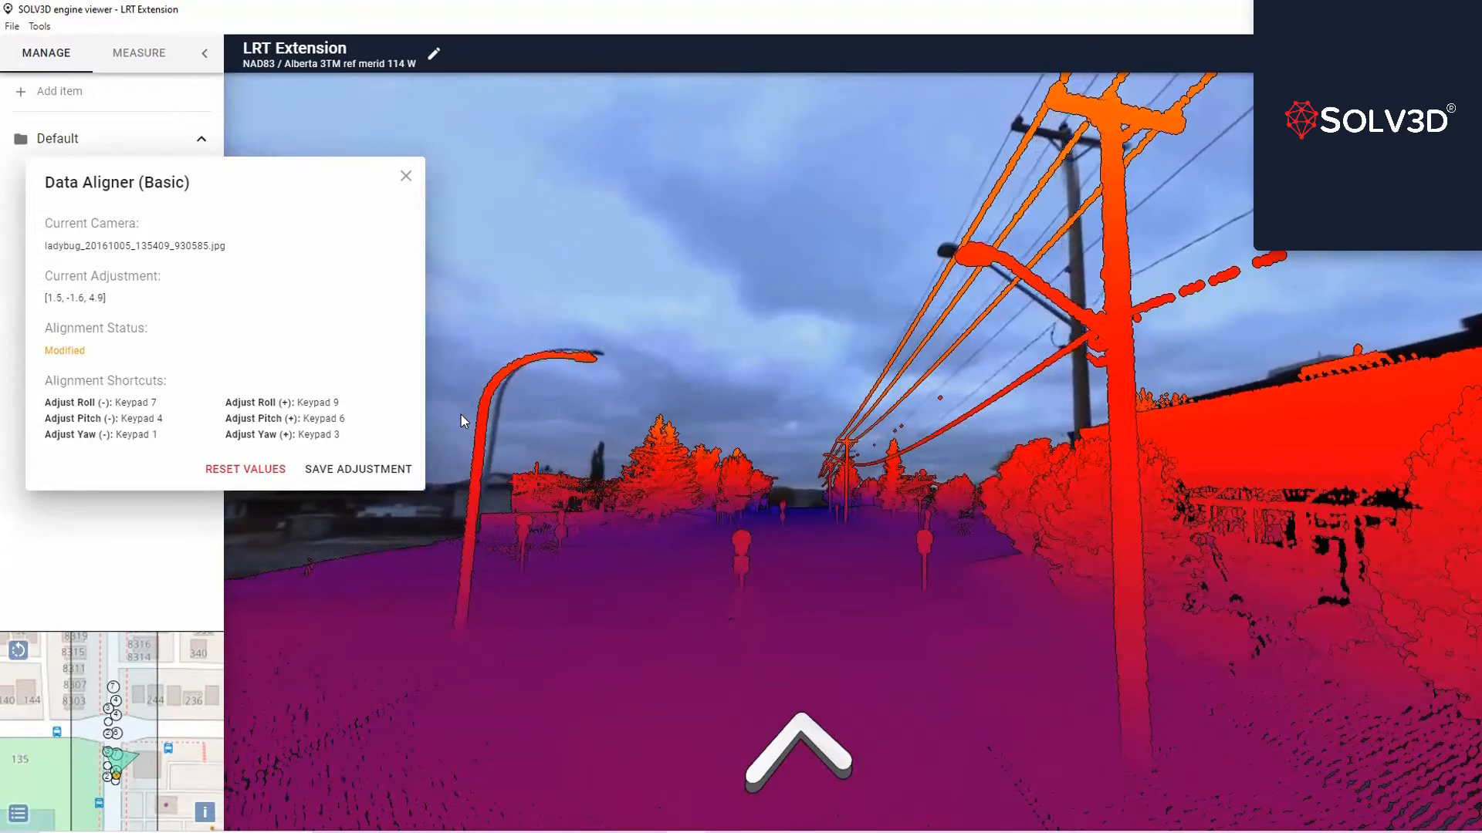
Step: Fine-tune the current camera's pitch adjustment, ending at -1.7
key(KP_6)
key(KP_6)
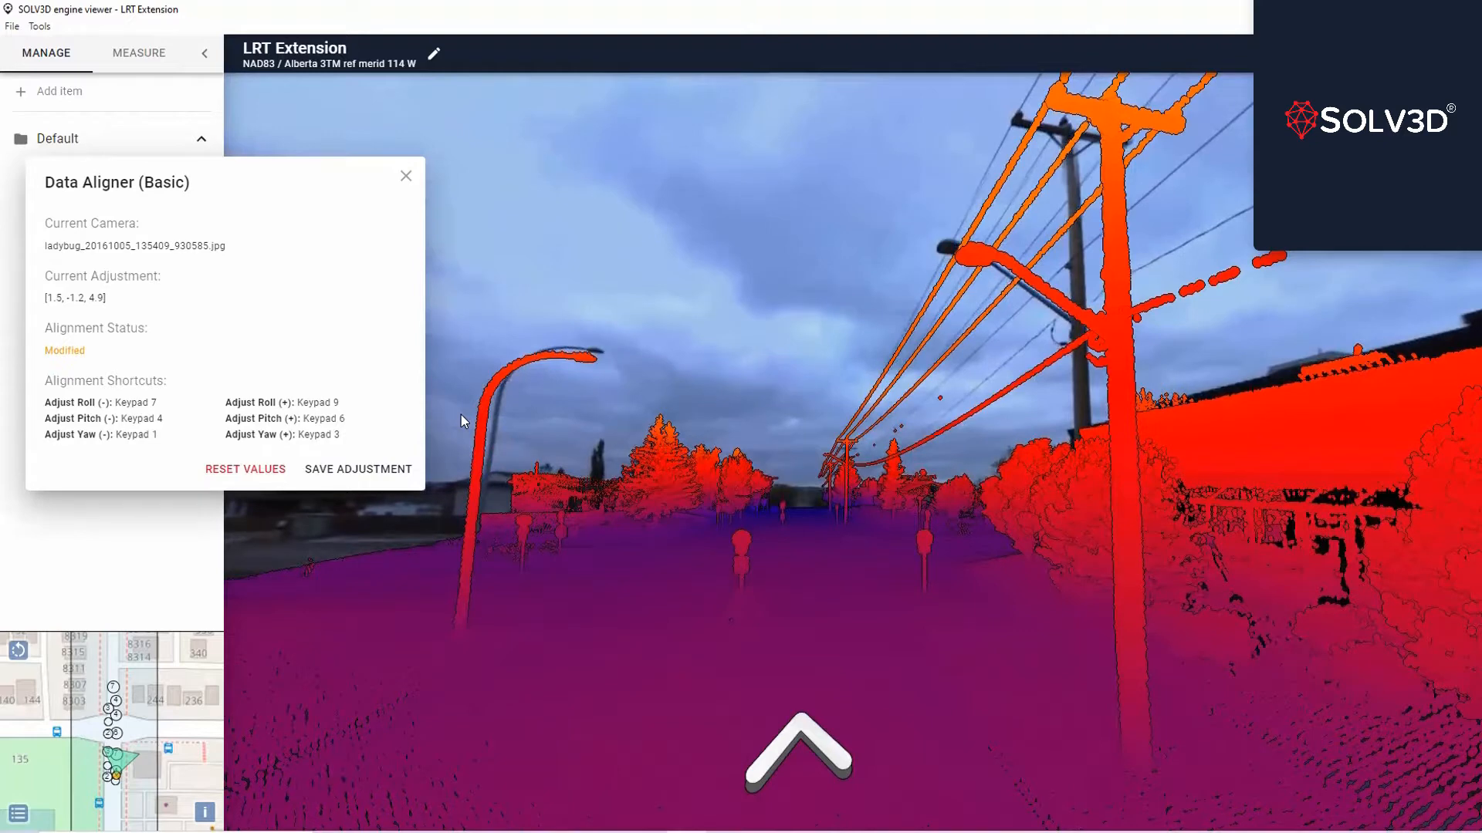
key(KP_4)
key(KP_4)
key(KP_4)
key(KP_4)
key(KP_4)
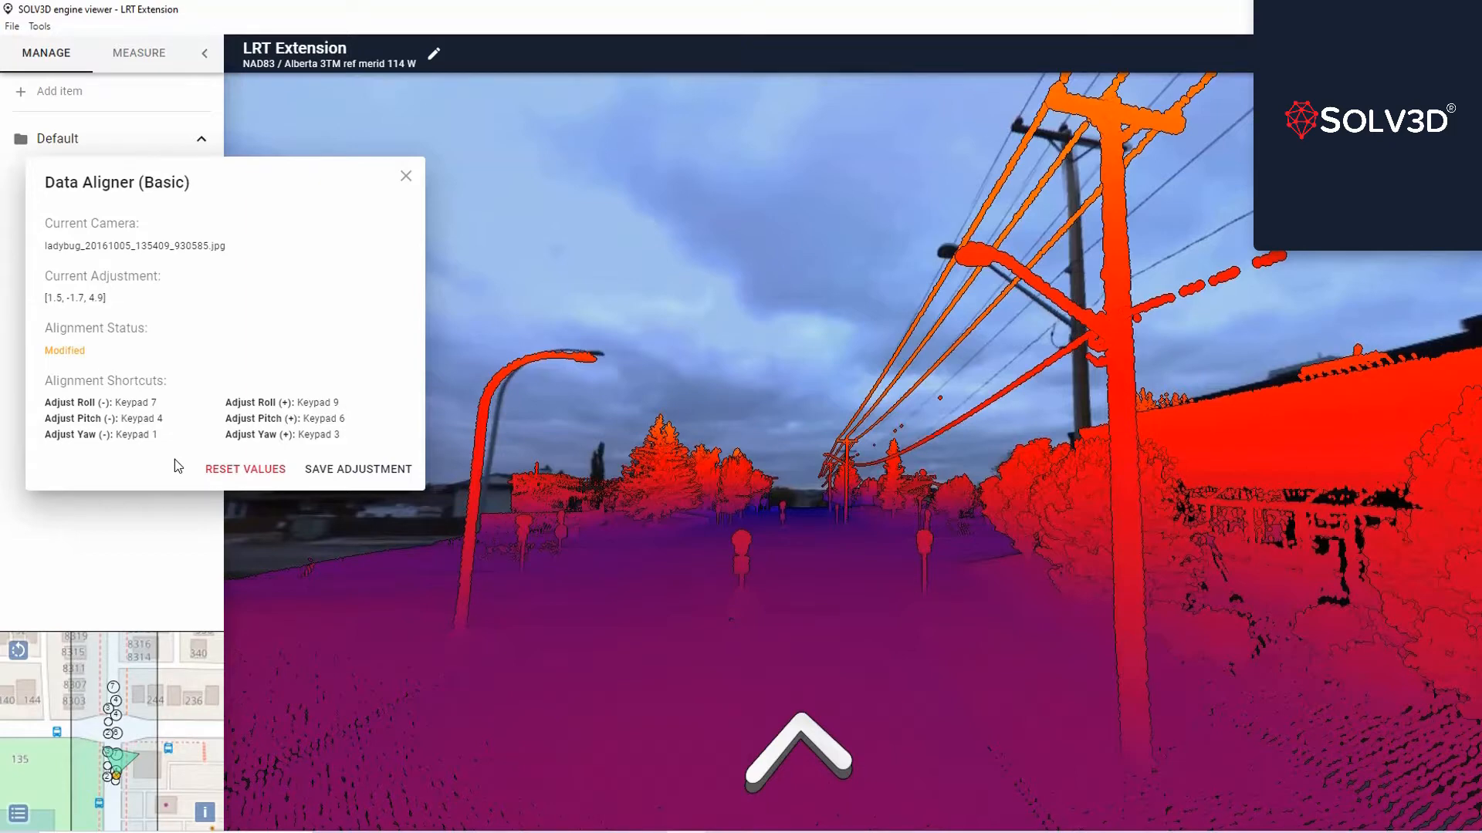
Step: Reset the current camera's roll, pitch and yaw adjustments and close the basic Data Aligner
click(235, 476)
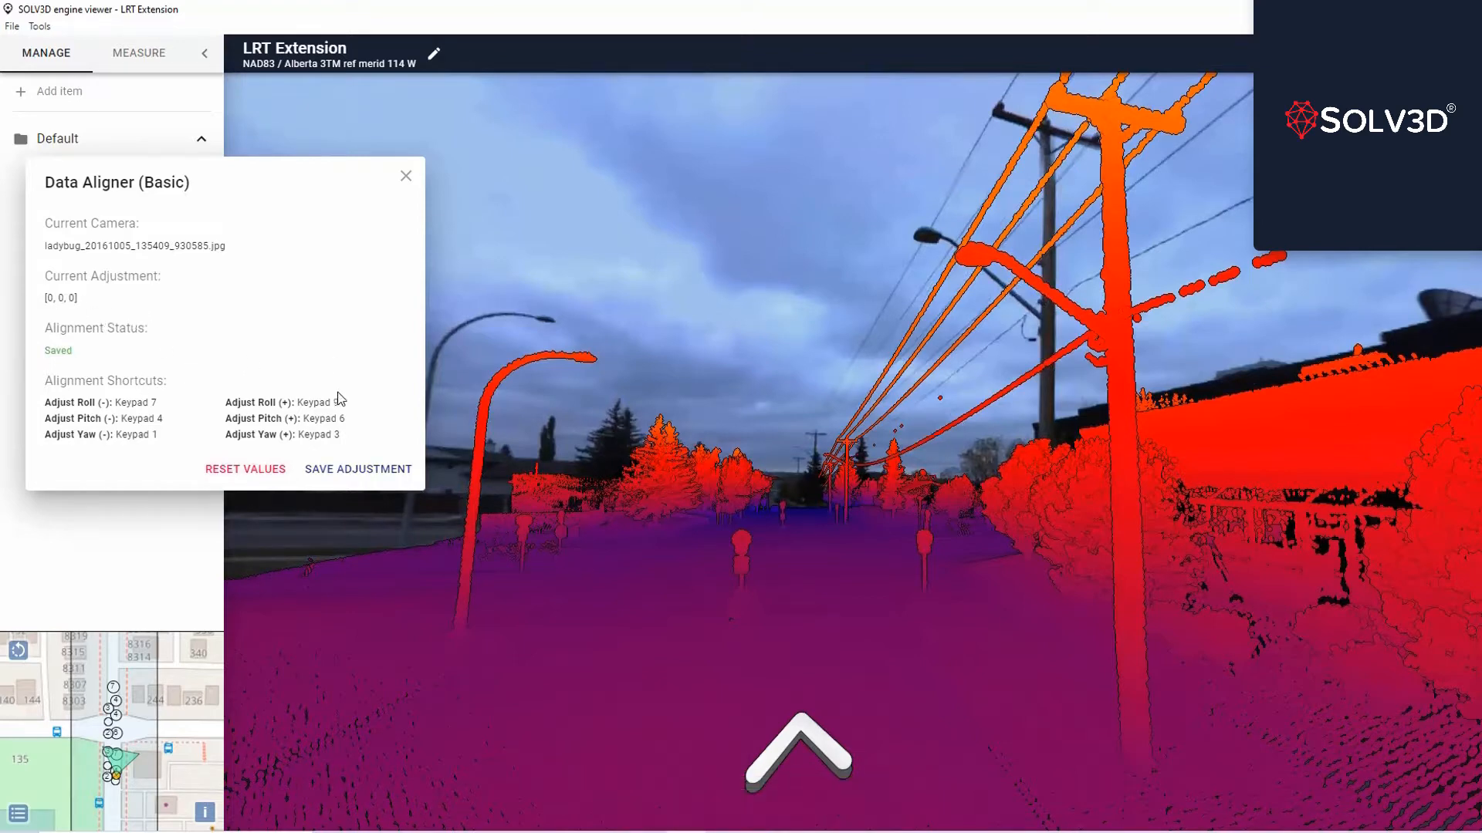
click(406, 177)
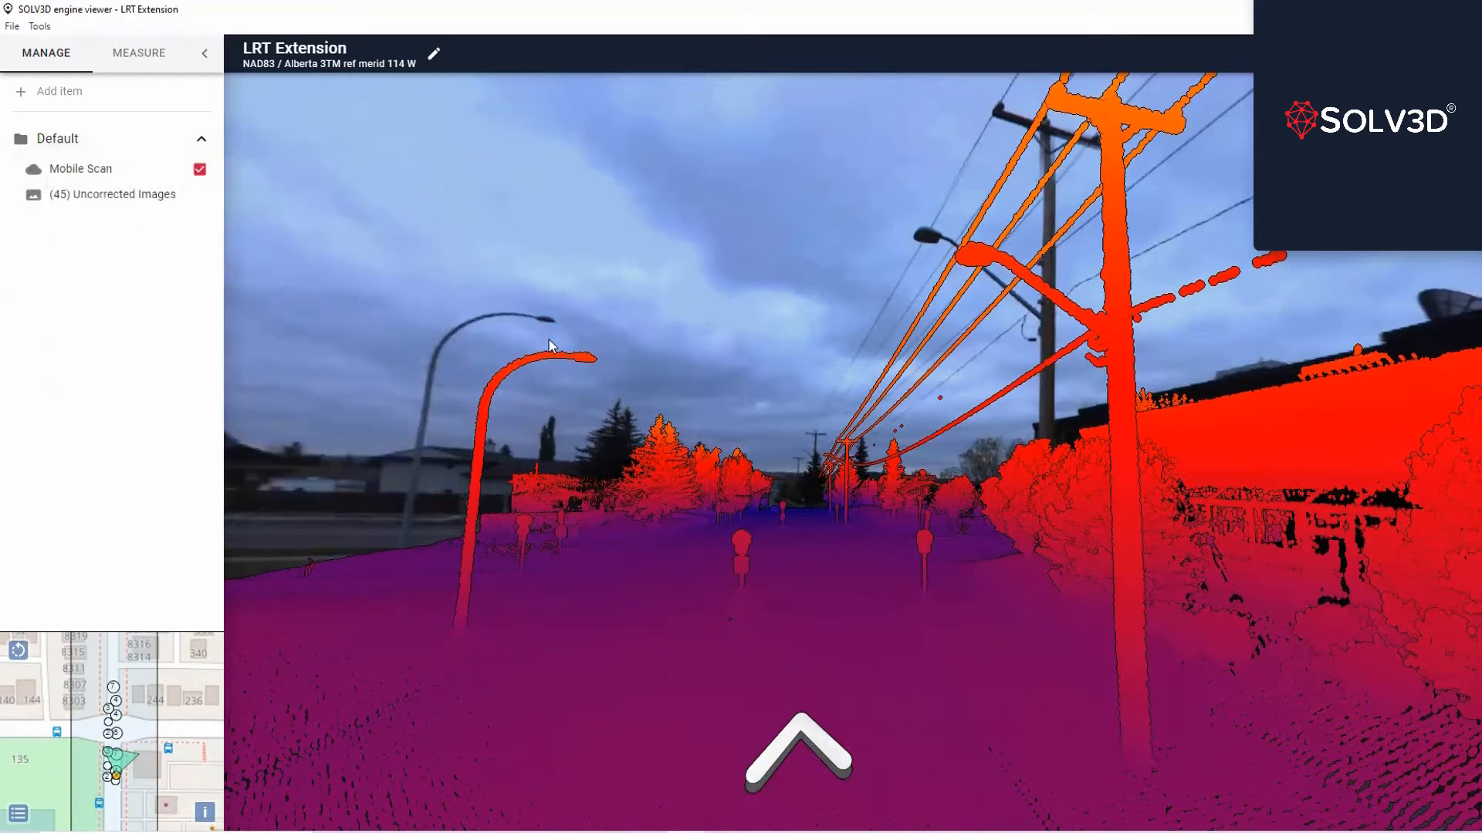
Step: Open the advanced Data Aligner to view its table of image and point control pairs, and close it
click(40, 25)
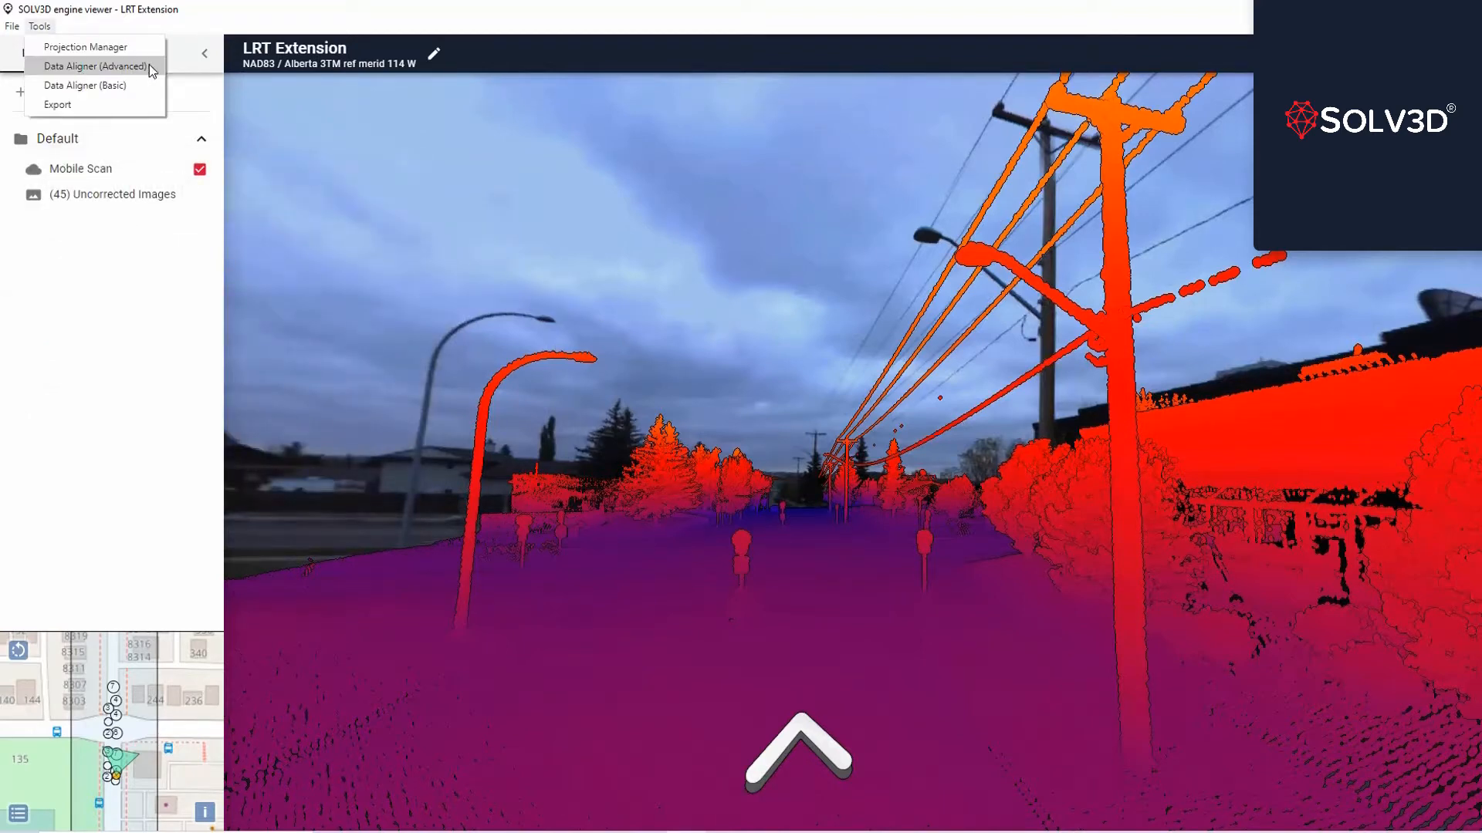
click(96, 66)
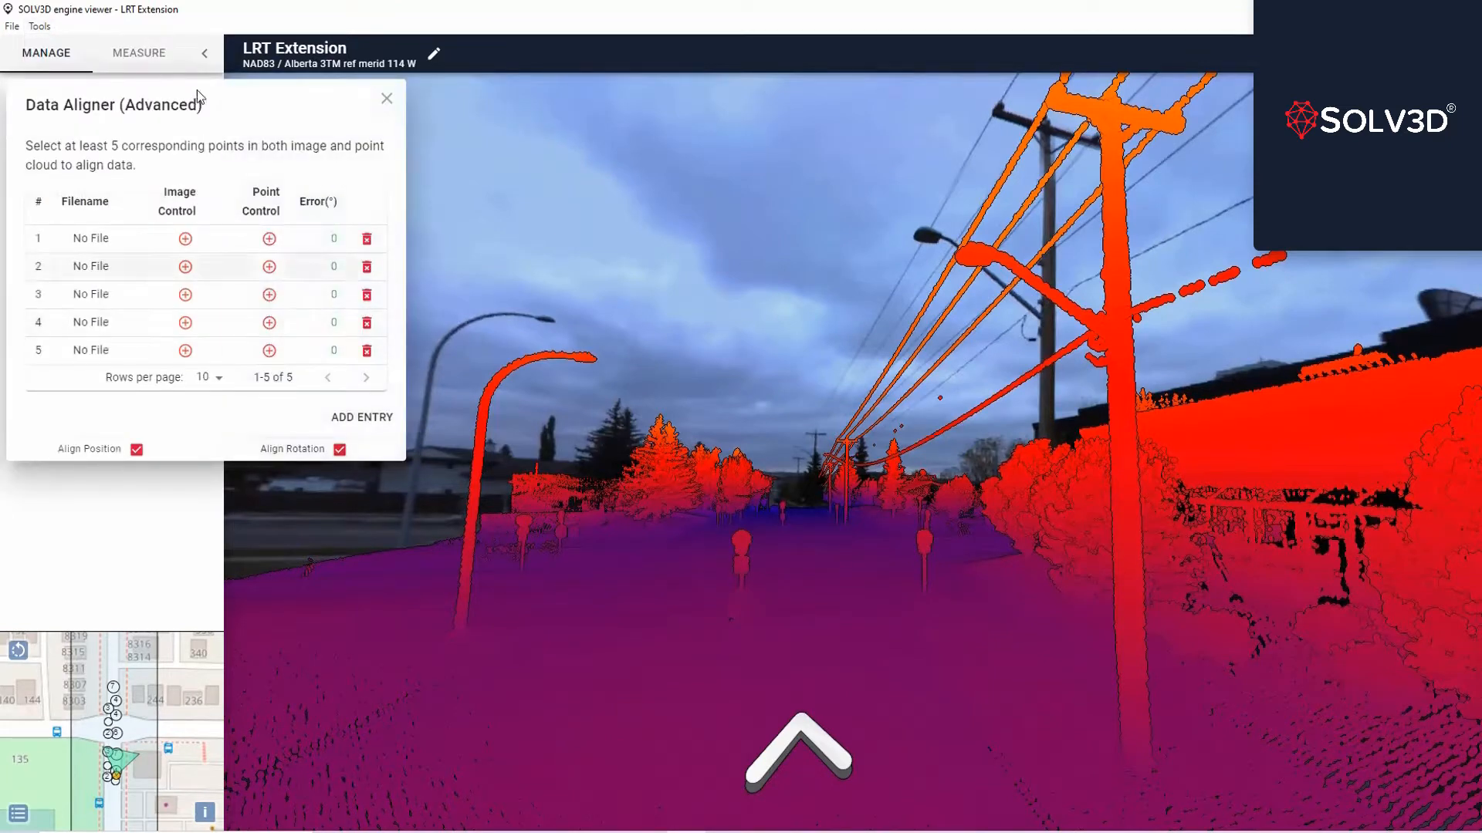
drag(221, 104, 308, 212)
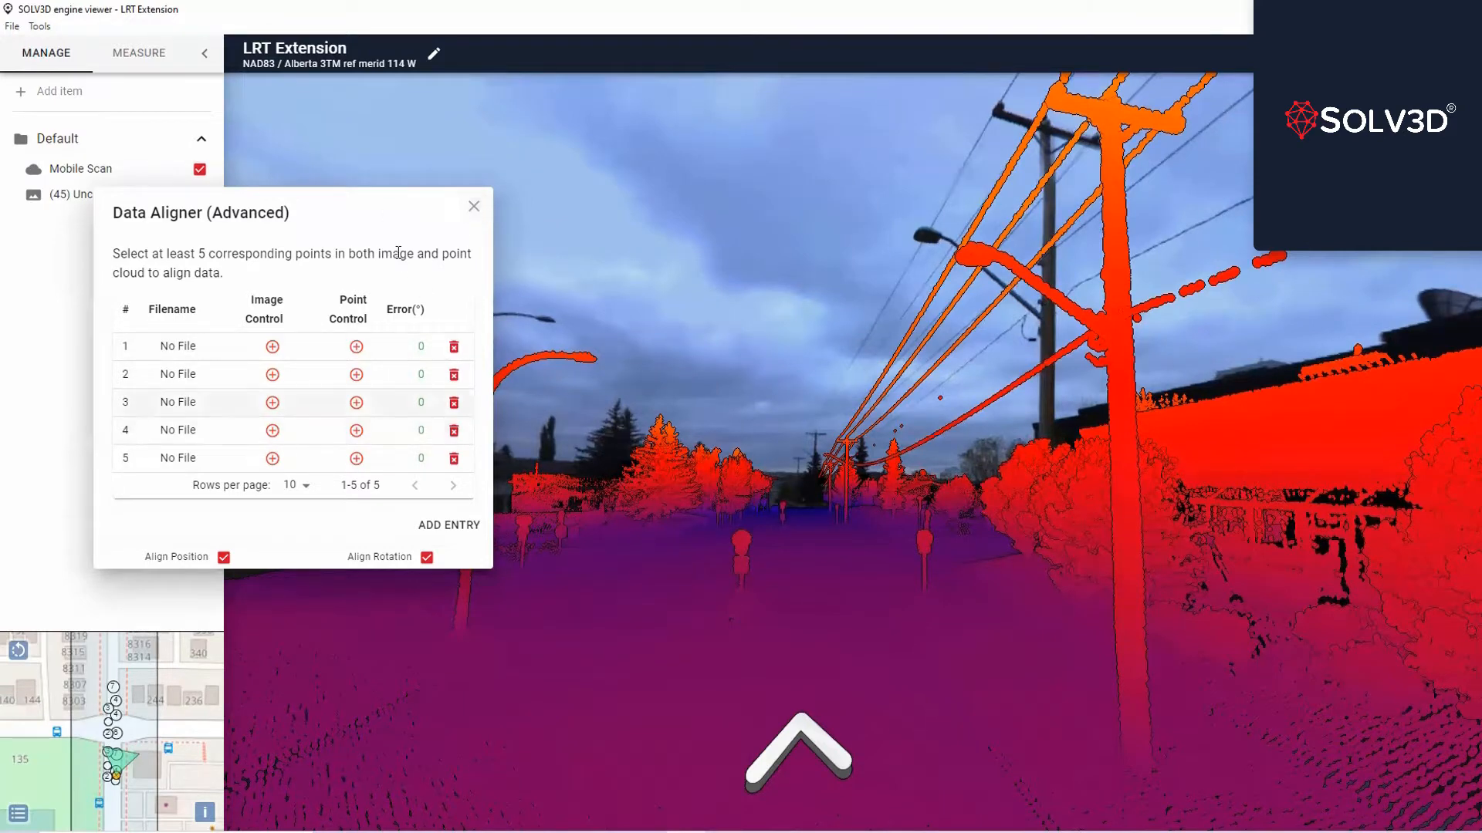
click(475, 207)
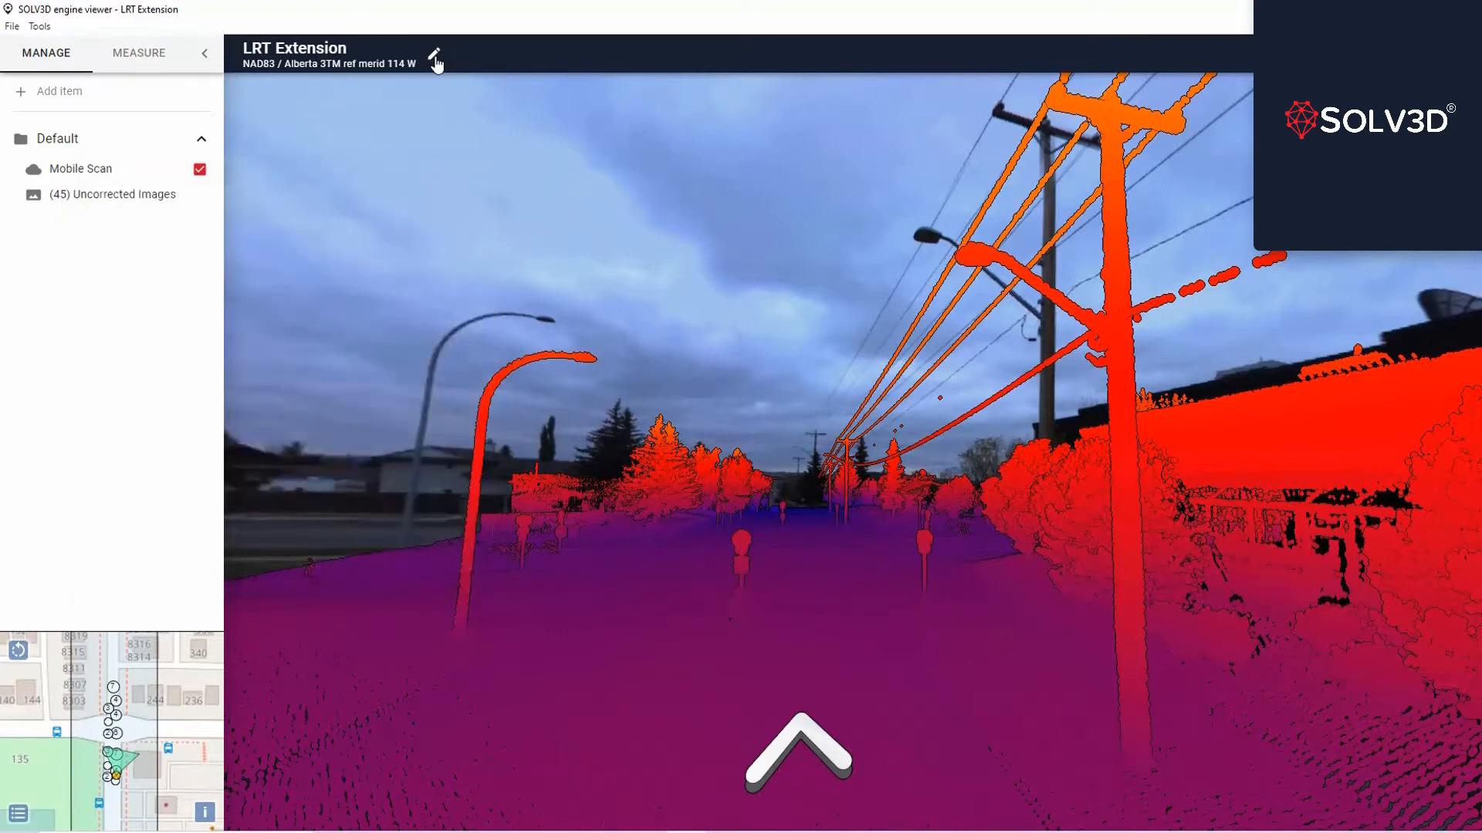
Step: Load the camera correction file Images_correction_matrix.4x4 from the Engine_DataAligner Results folder into the project information and update the project
click(434, 56)
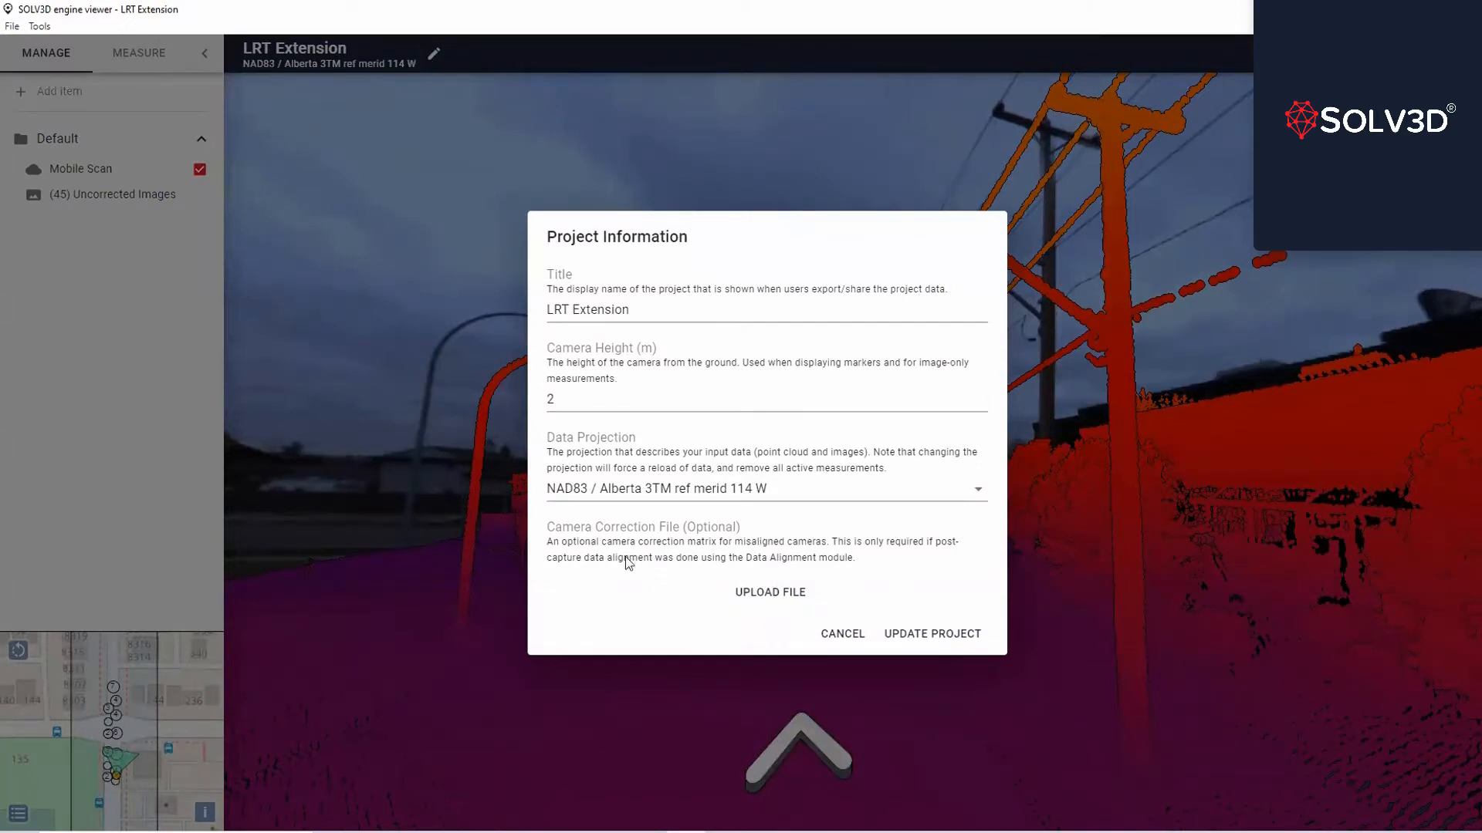
click(757, 594)
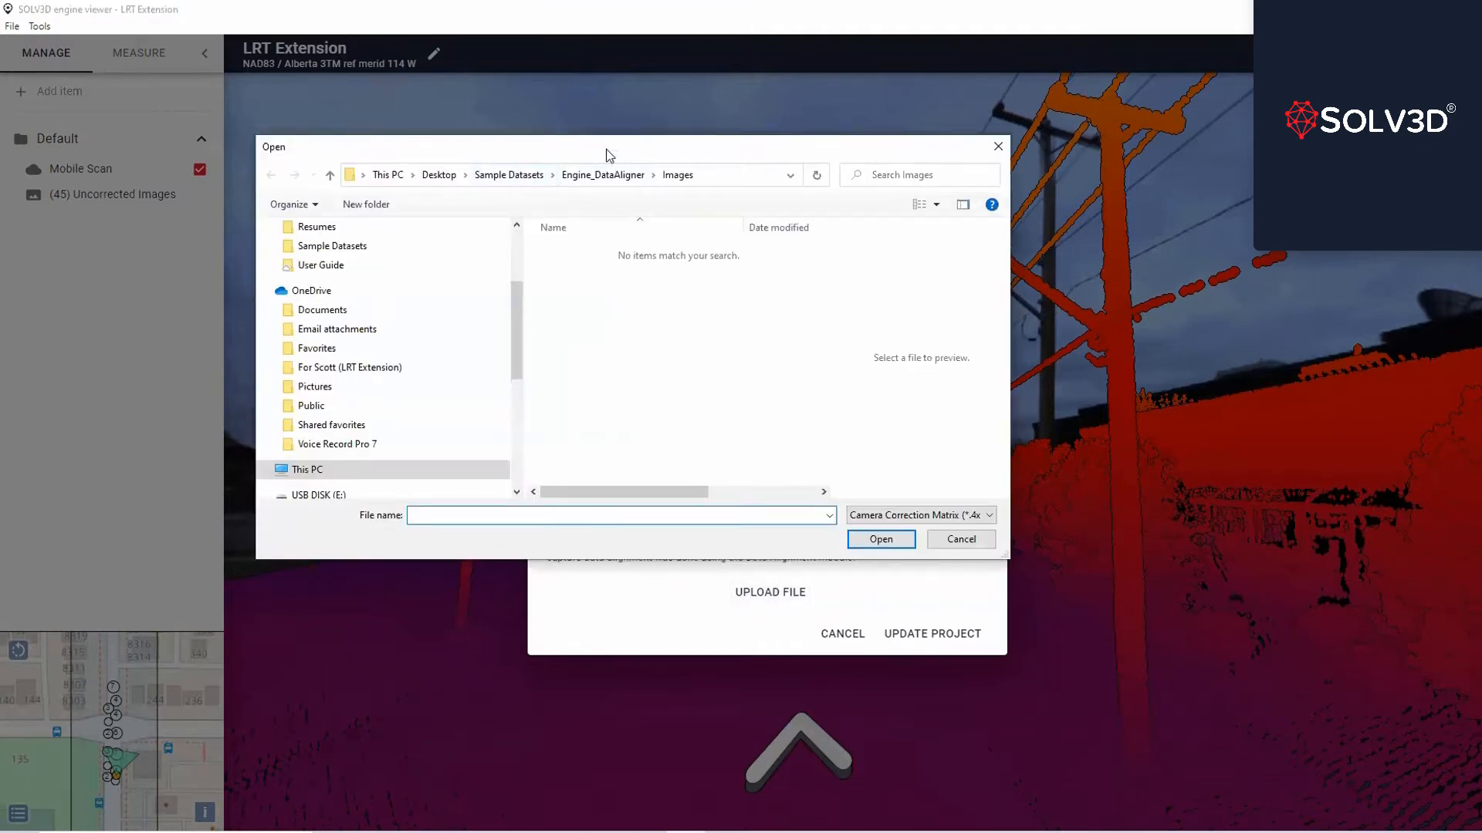
click(595, 175)
click(556, 286)
double_click(556, 286)
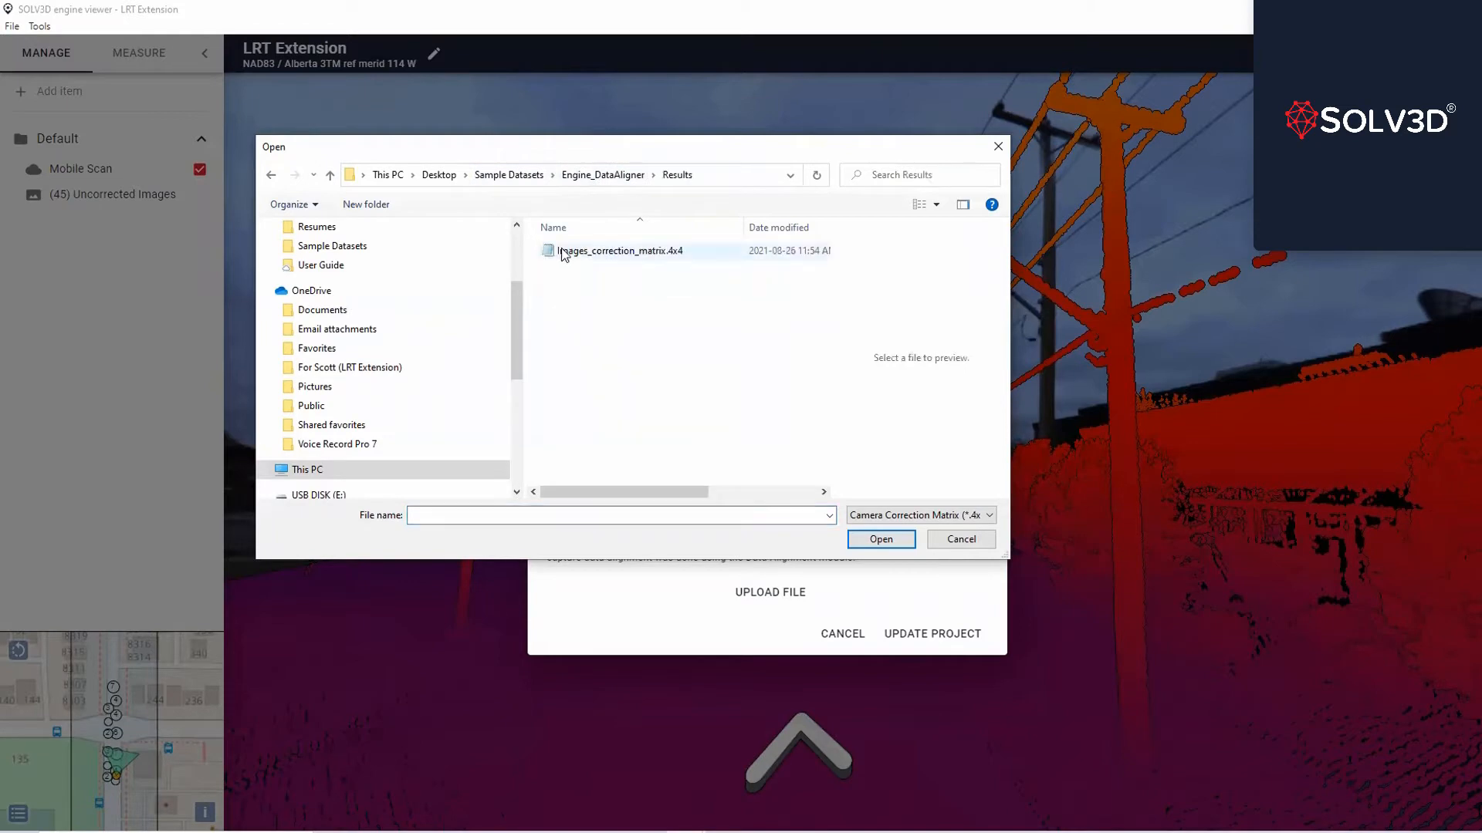
click(610, 251)
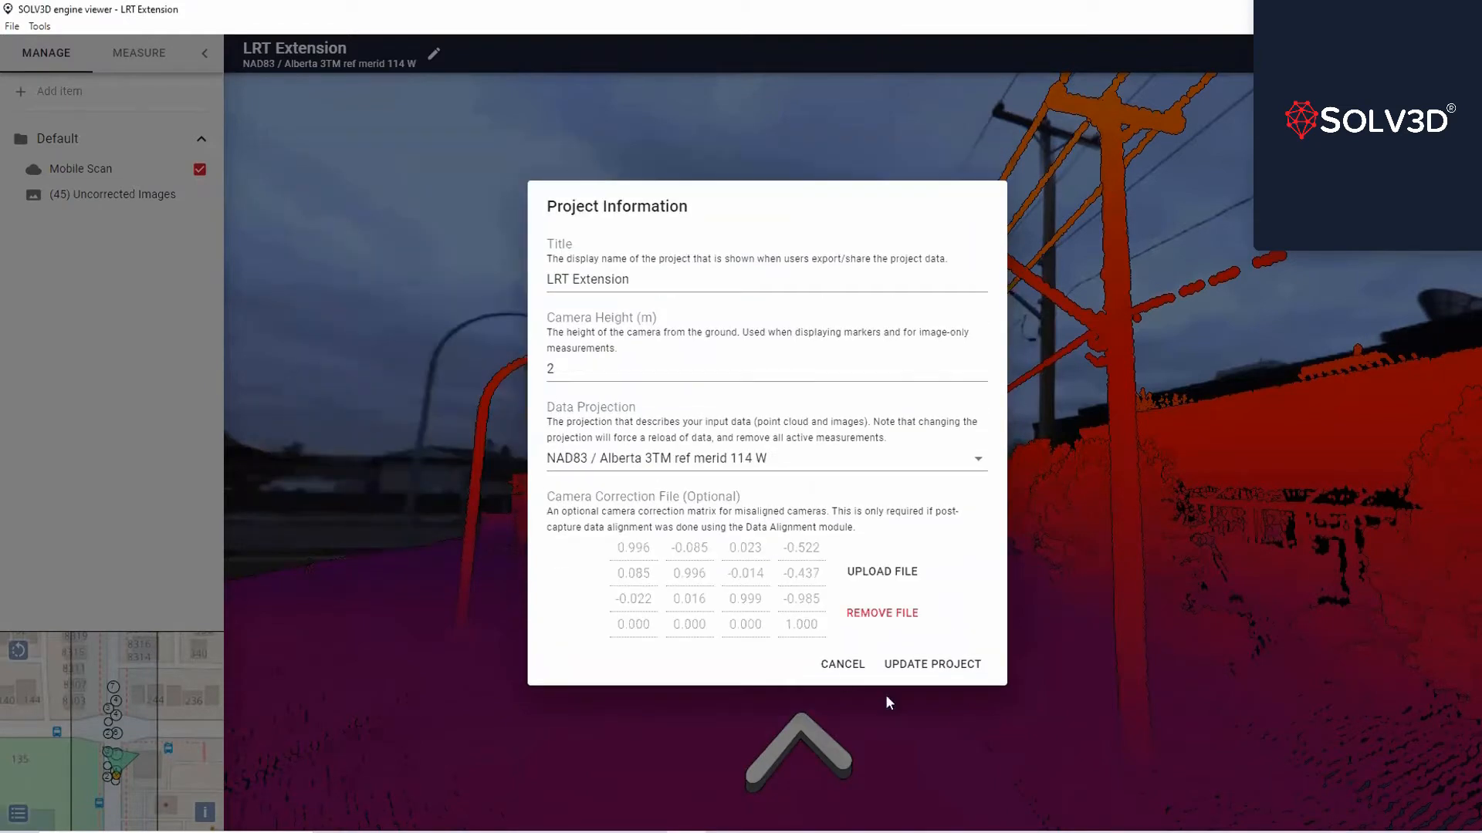
click(926, 661)
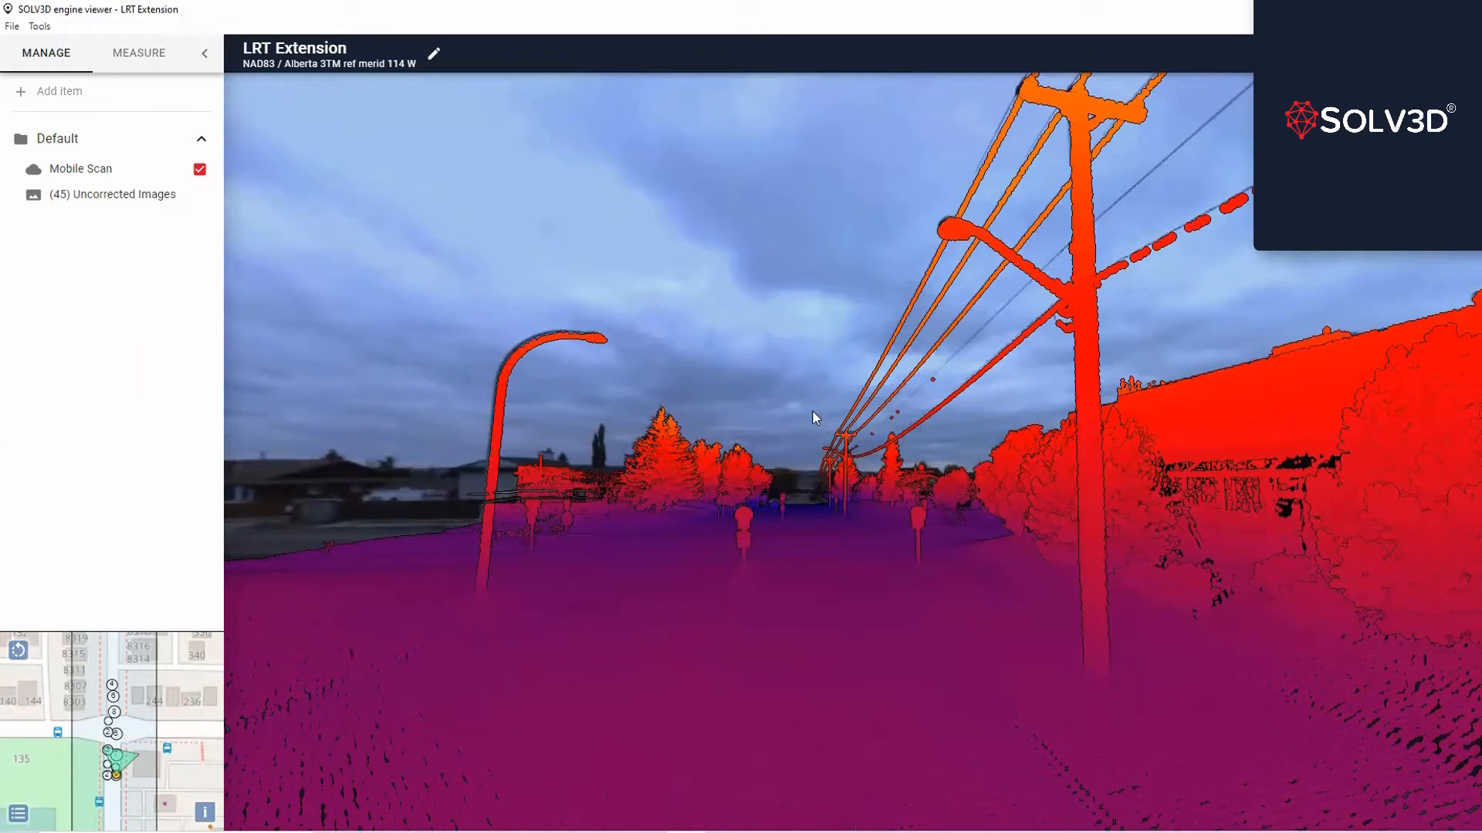
Step: Examine the alignment of images and point cloud at a camera position farther along the road, looking in several directions
key(space)
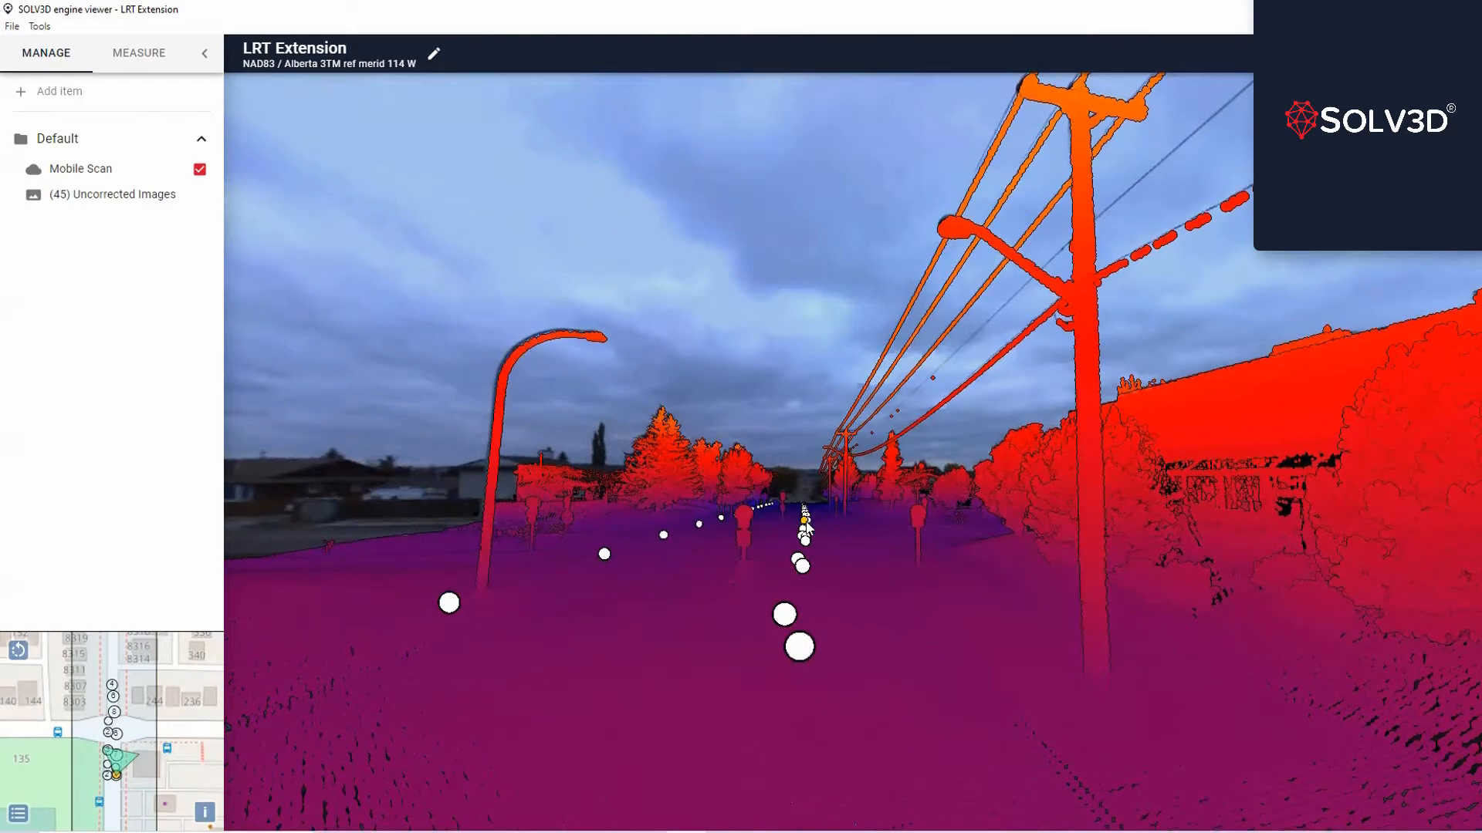
click(805, 522)
click(806, 525)
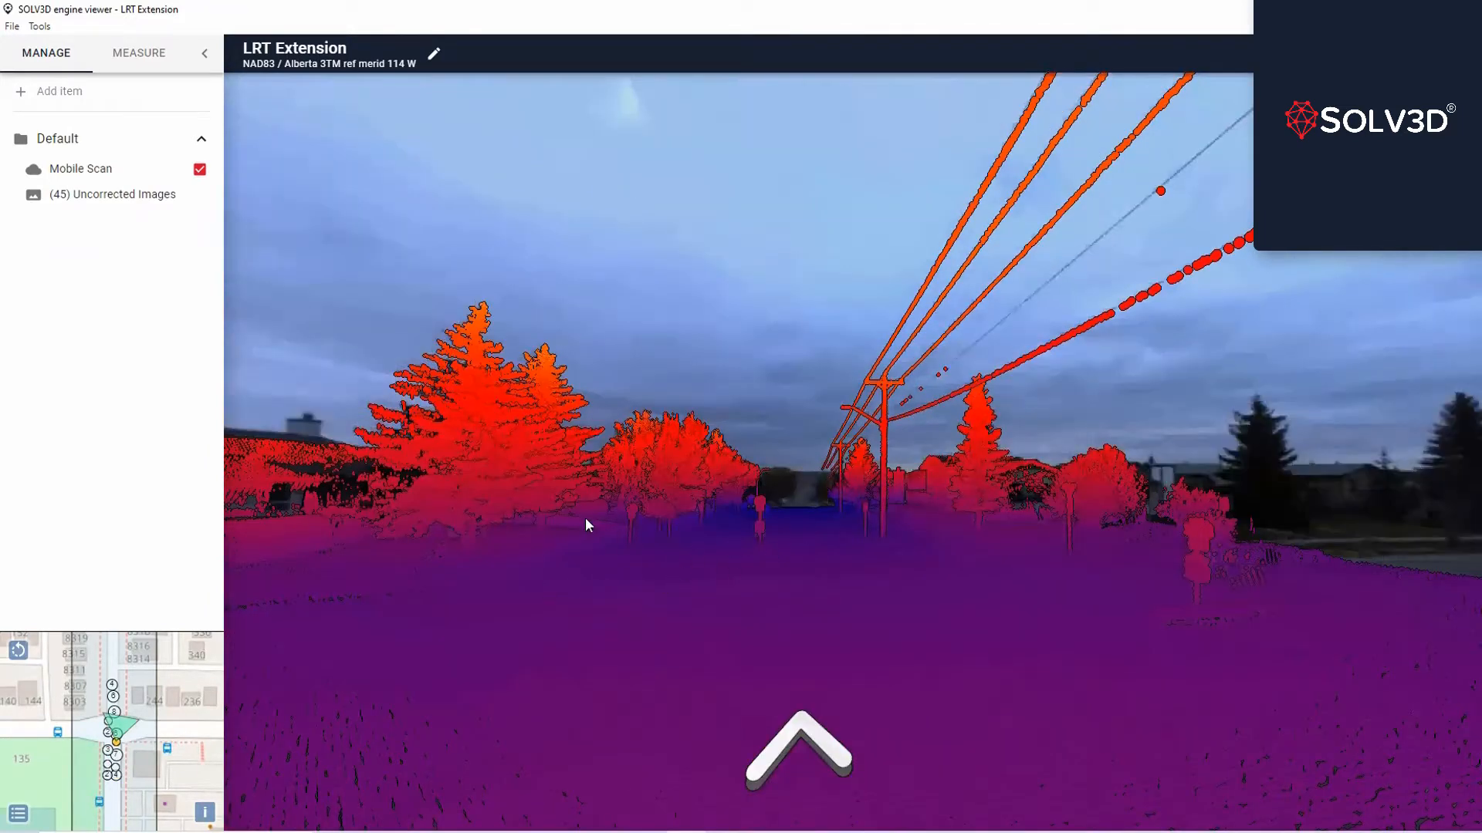
drag(585, 518, 932, 485)
drag(463, 525, 918, 502)
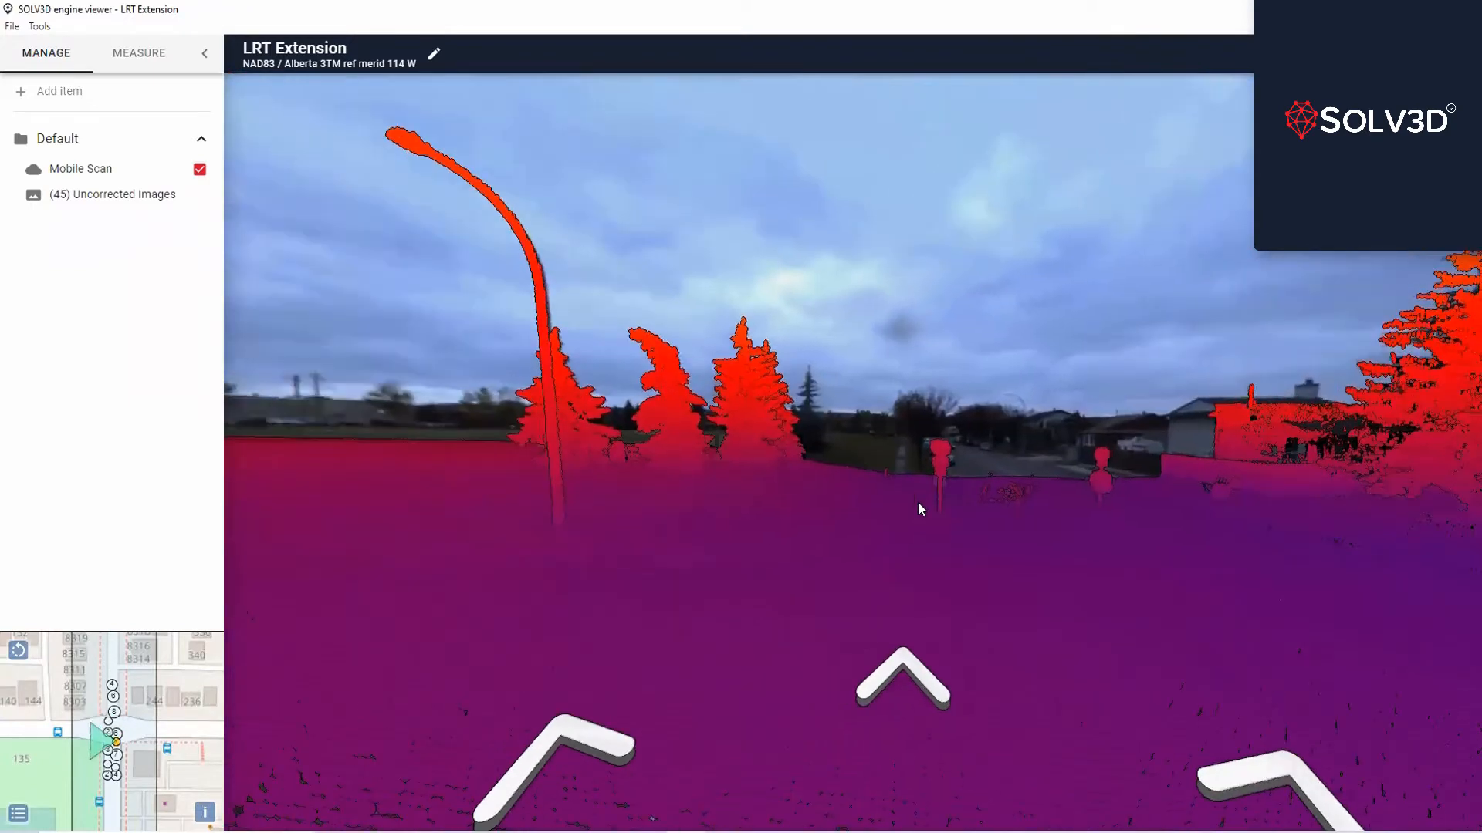
click(960, 501)
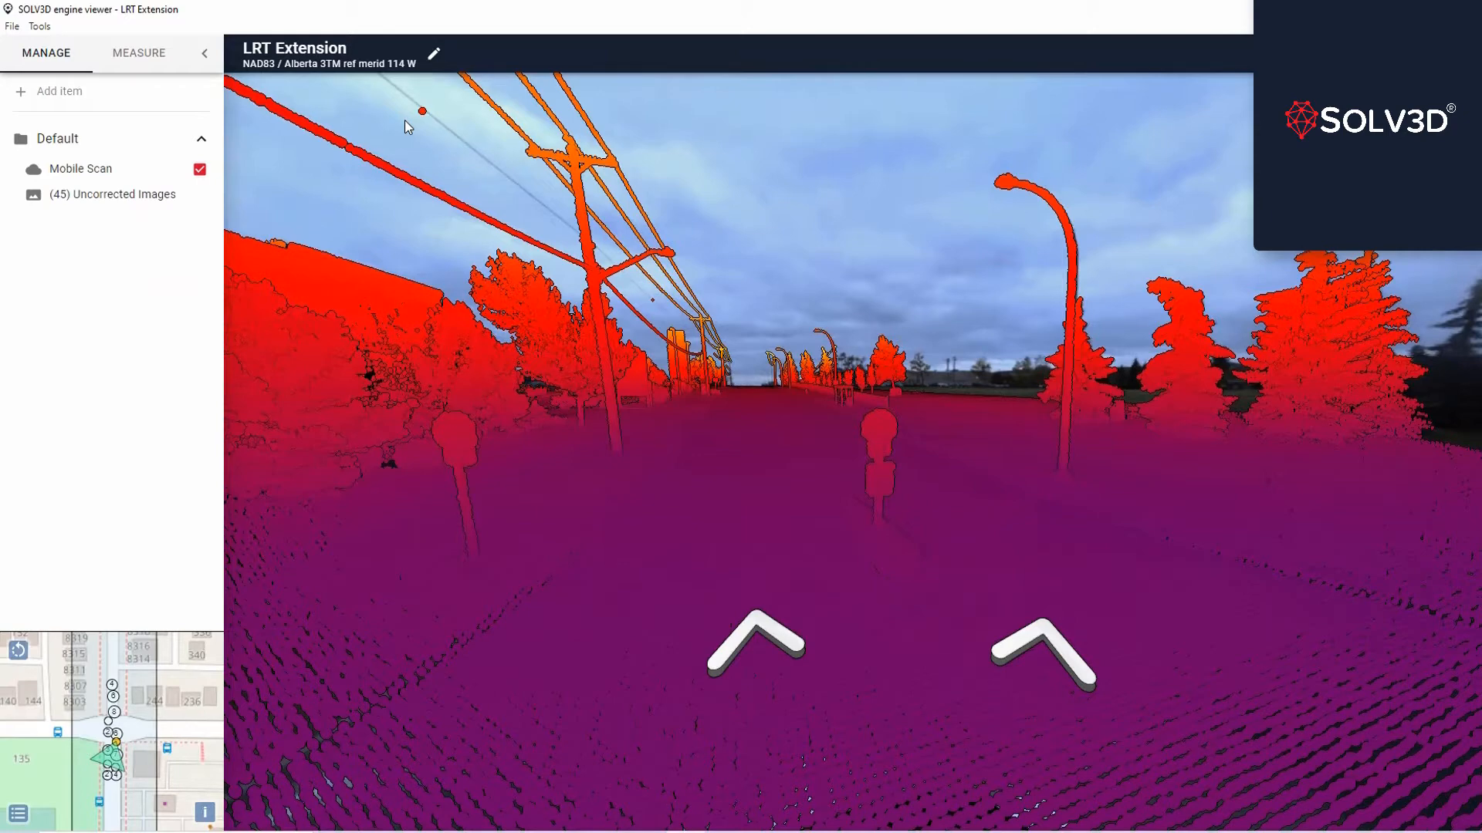
Step: Remove the camera correction file from the project information and update the project
click(433, 52)
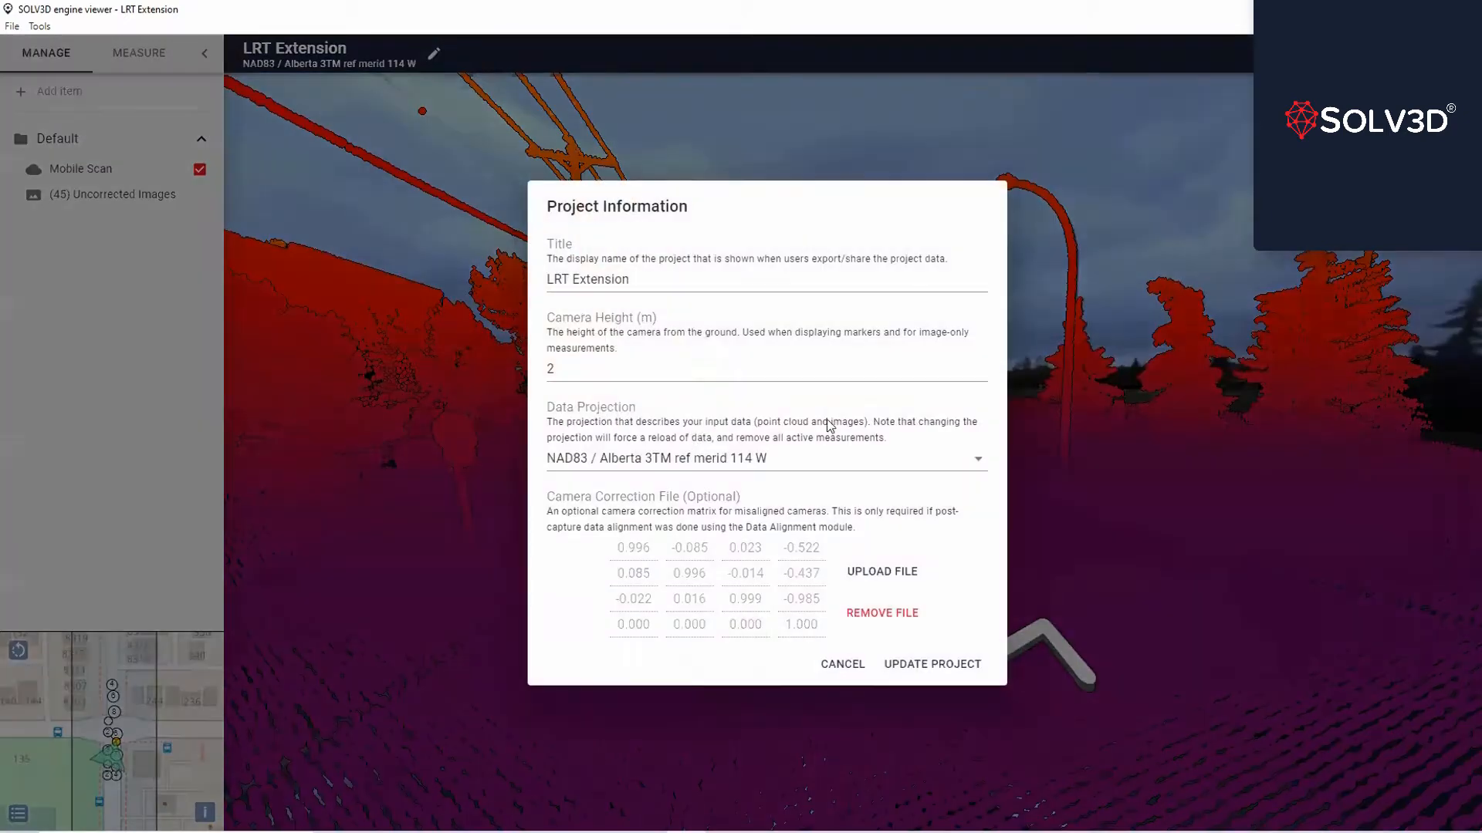
click(894, 617)
click(931, 633)
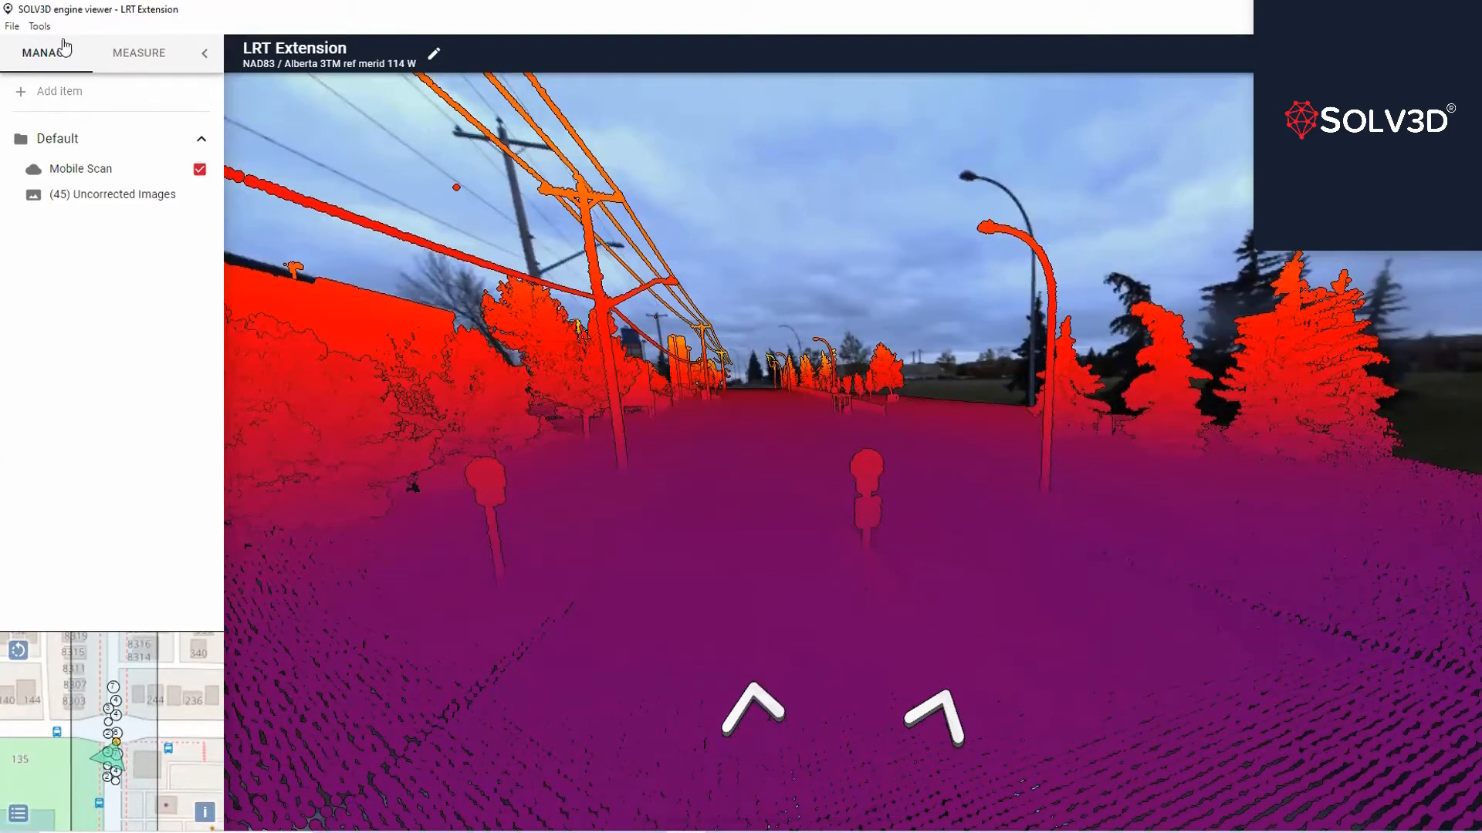
Step: Open the advanced Data Aligner for matching control points between the images and the point cloud
click(40, 26)
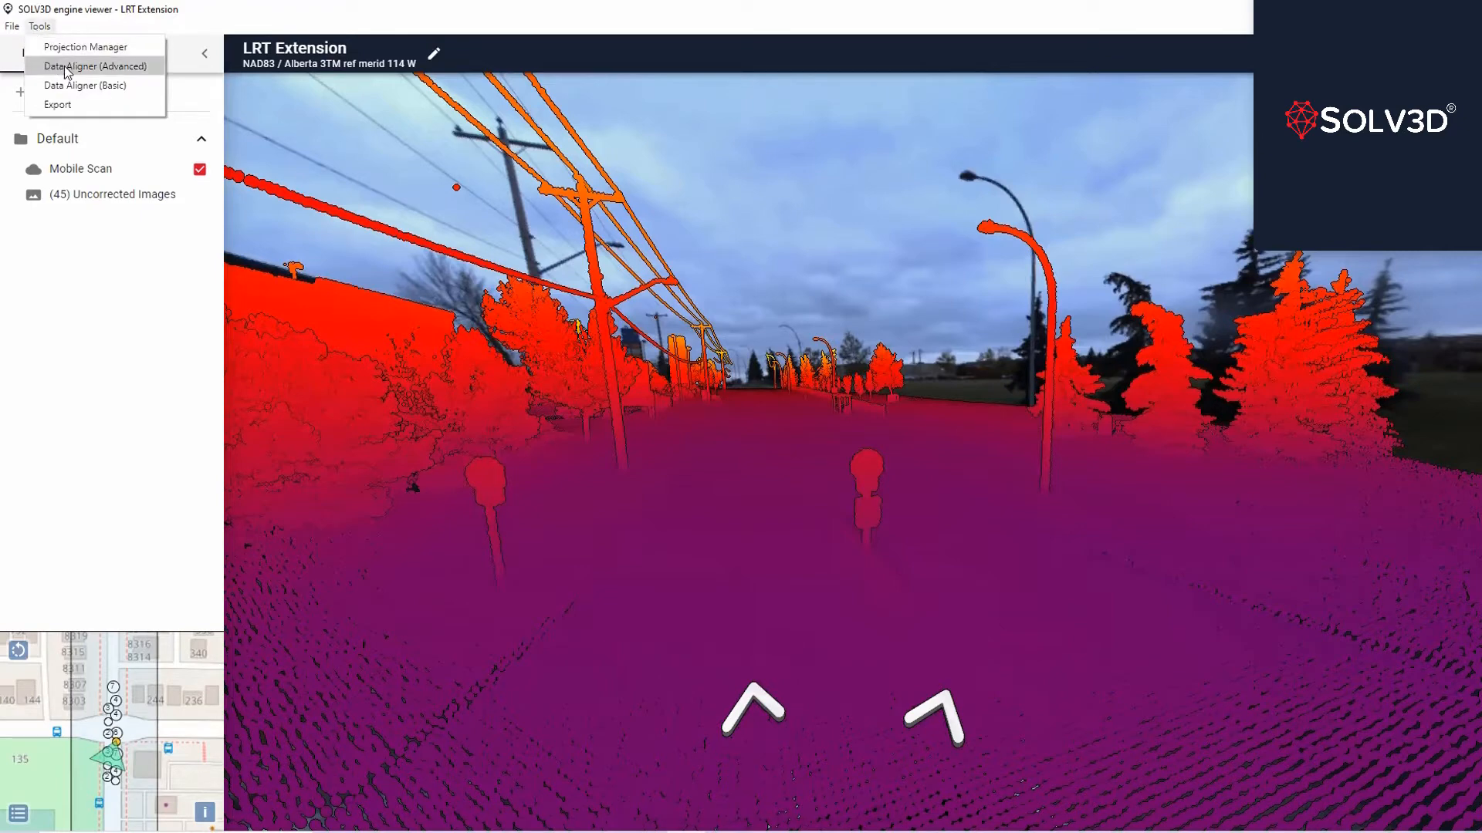
click(68, 72)
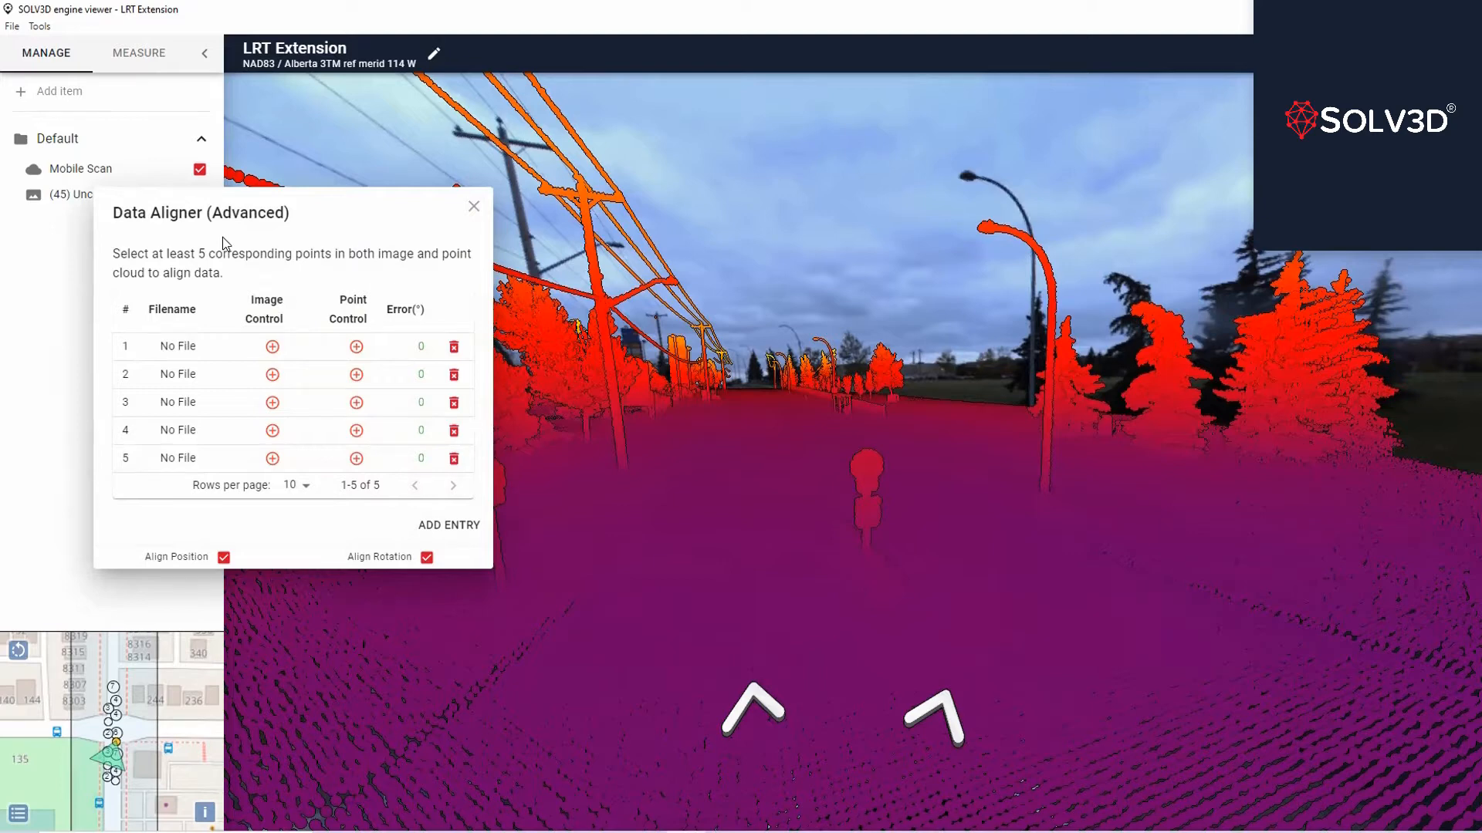
click(858, 533)
click(858, 540)
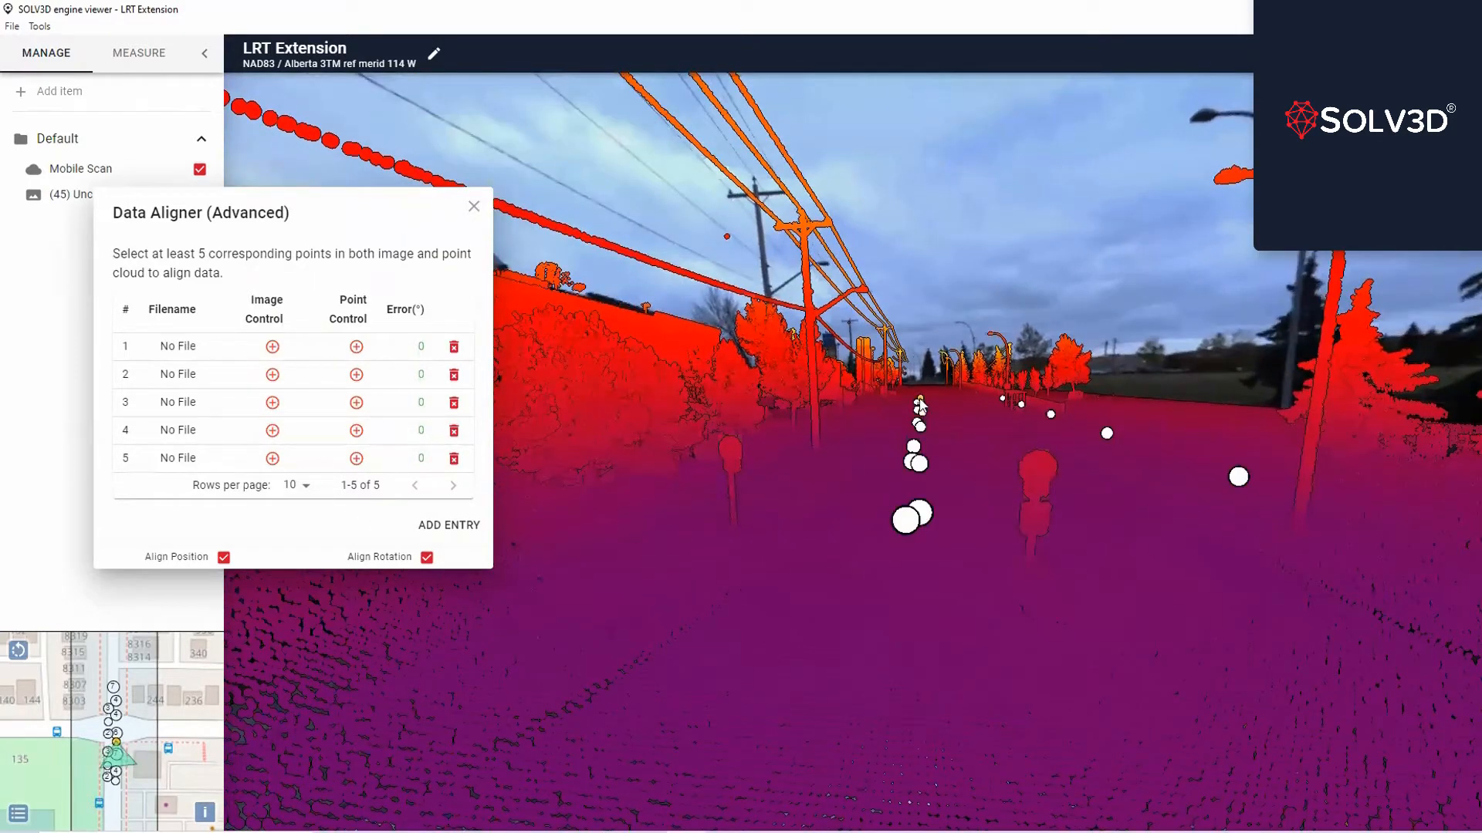
Step: From a camera position near the Mac's sign, display the mobile scan point cloud by intensity in grayscale with a smaller point size
click(919, 397)
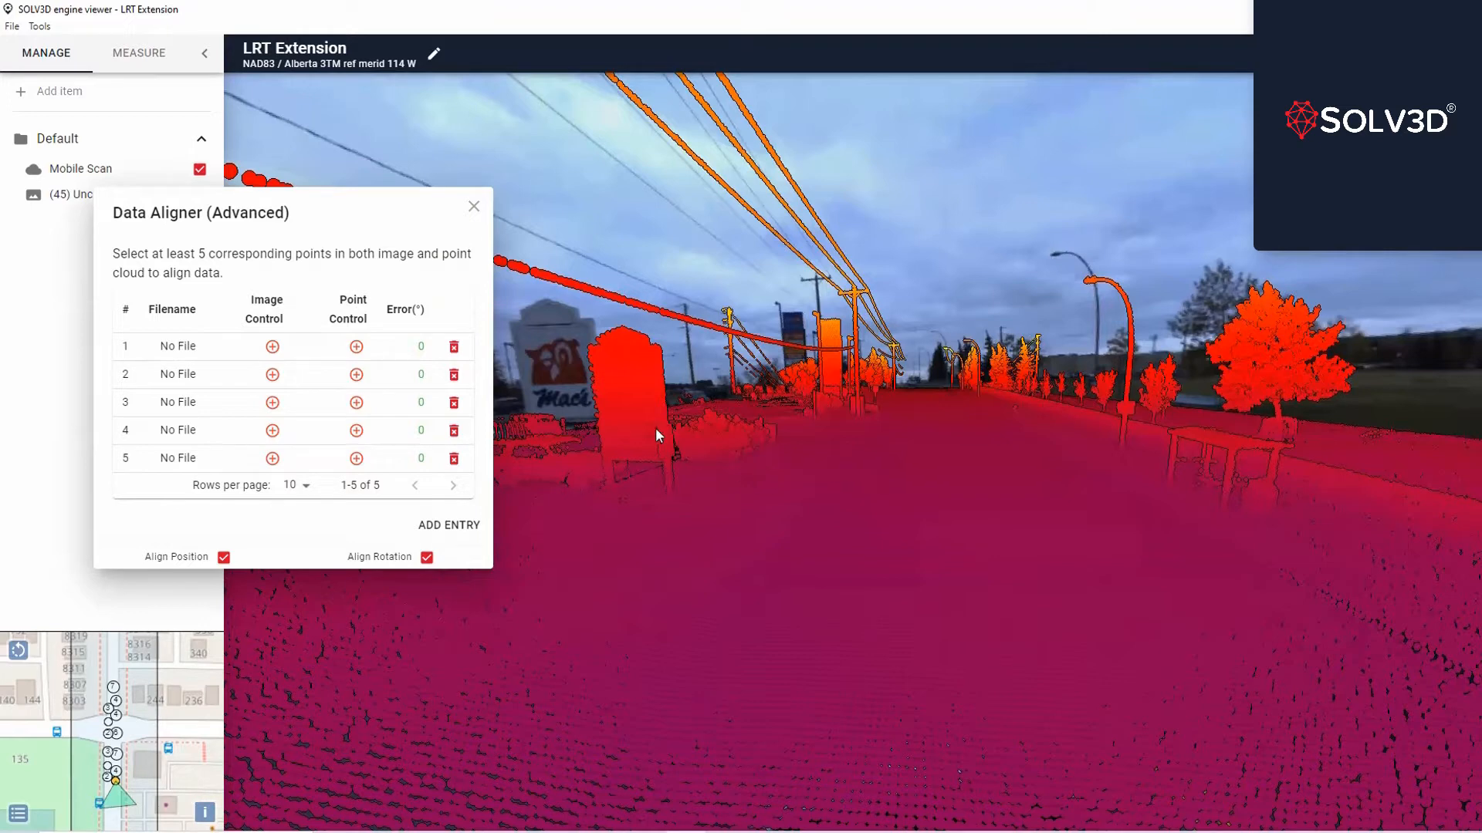
click(633, 368)
click(1454, 53)
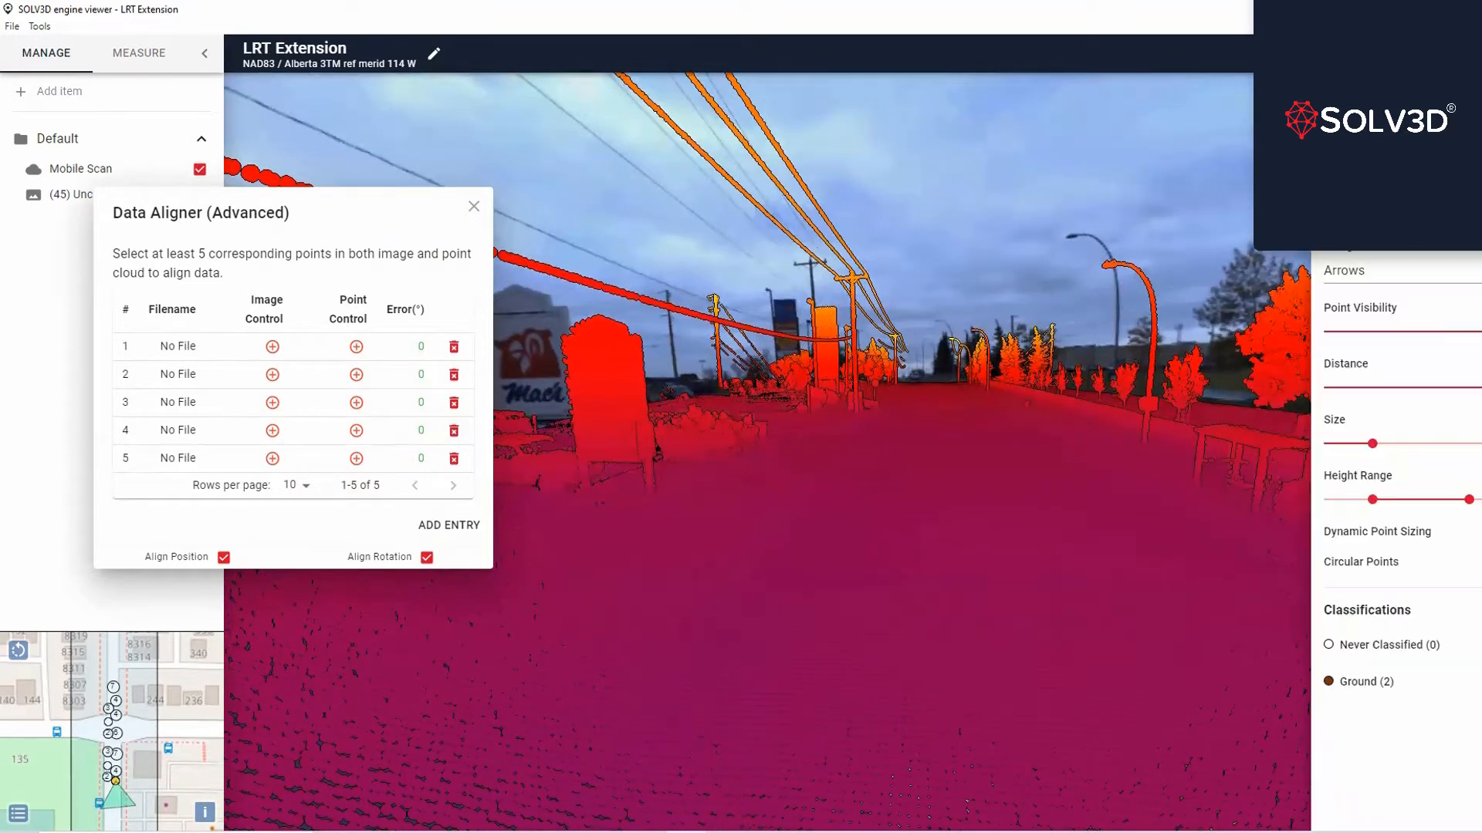
drag(647, 493, 861, 466)
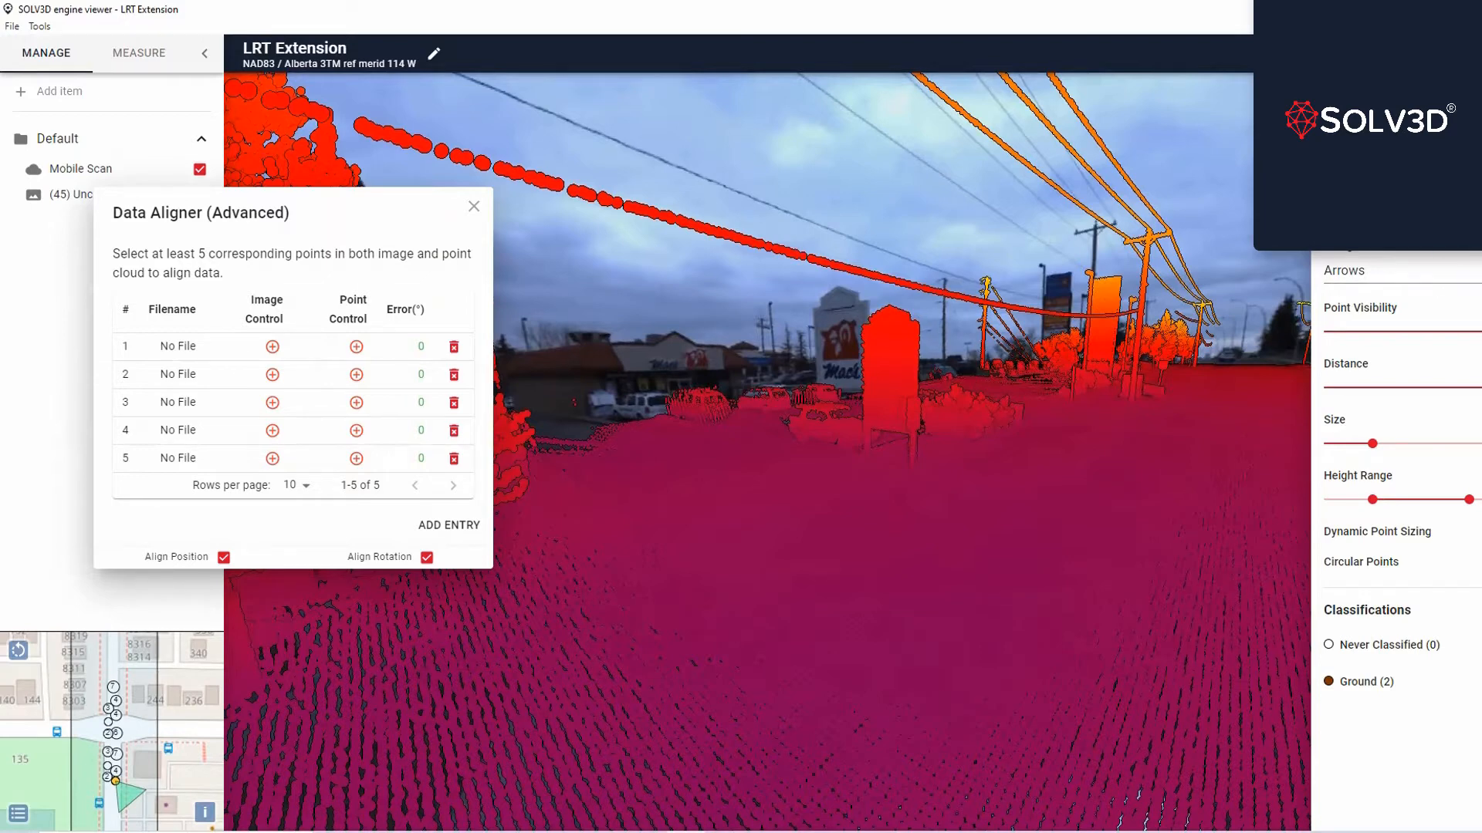
click(1381, 223)
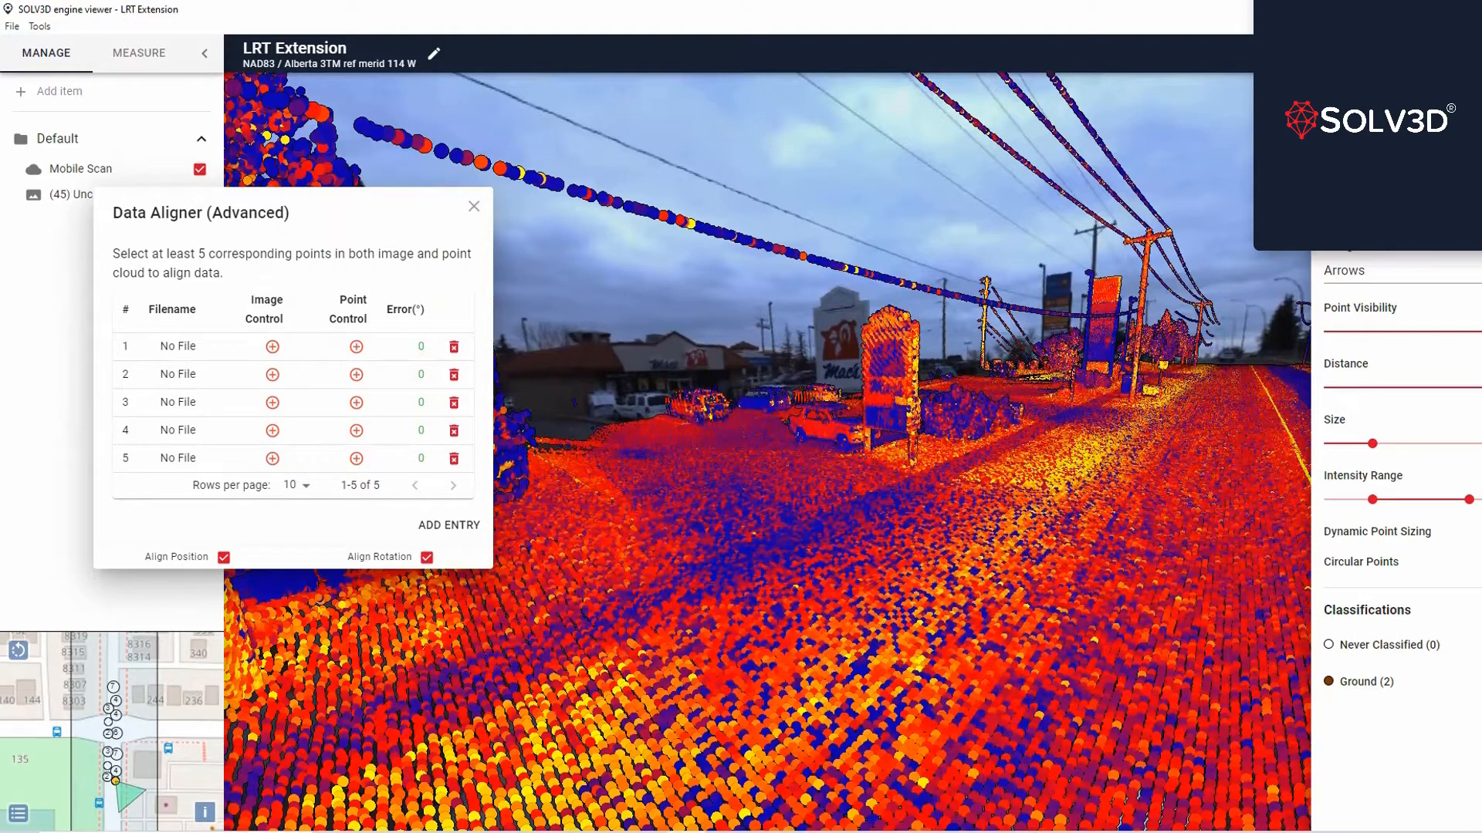
click(1389, 232)
click(1405, 436)
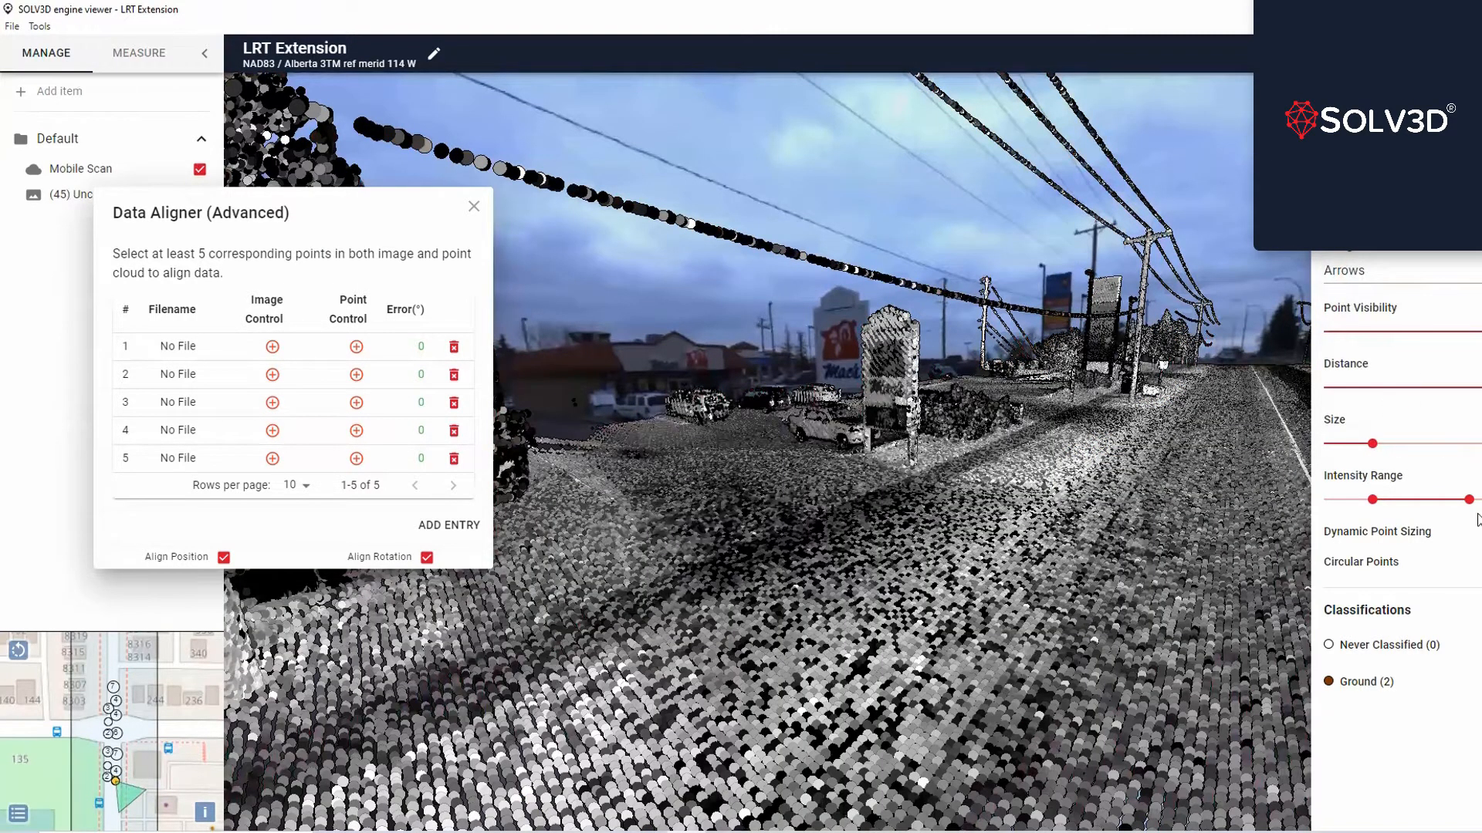
drag(1372, 444, 1332, 466)
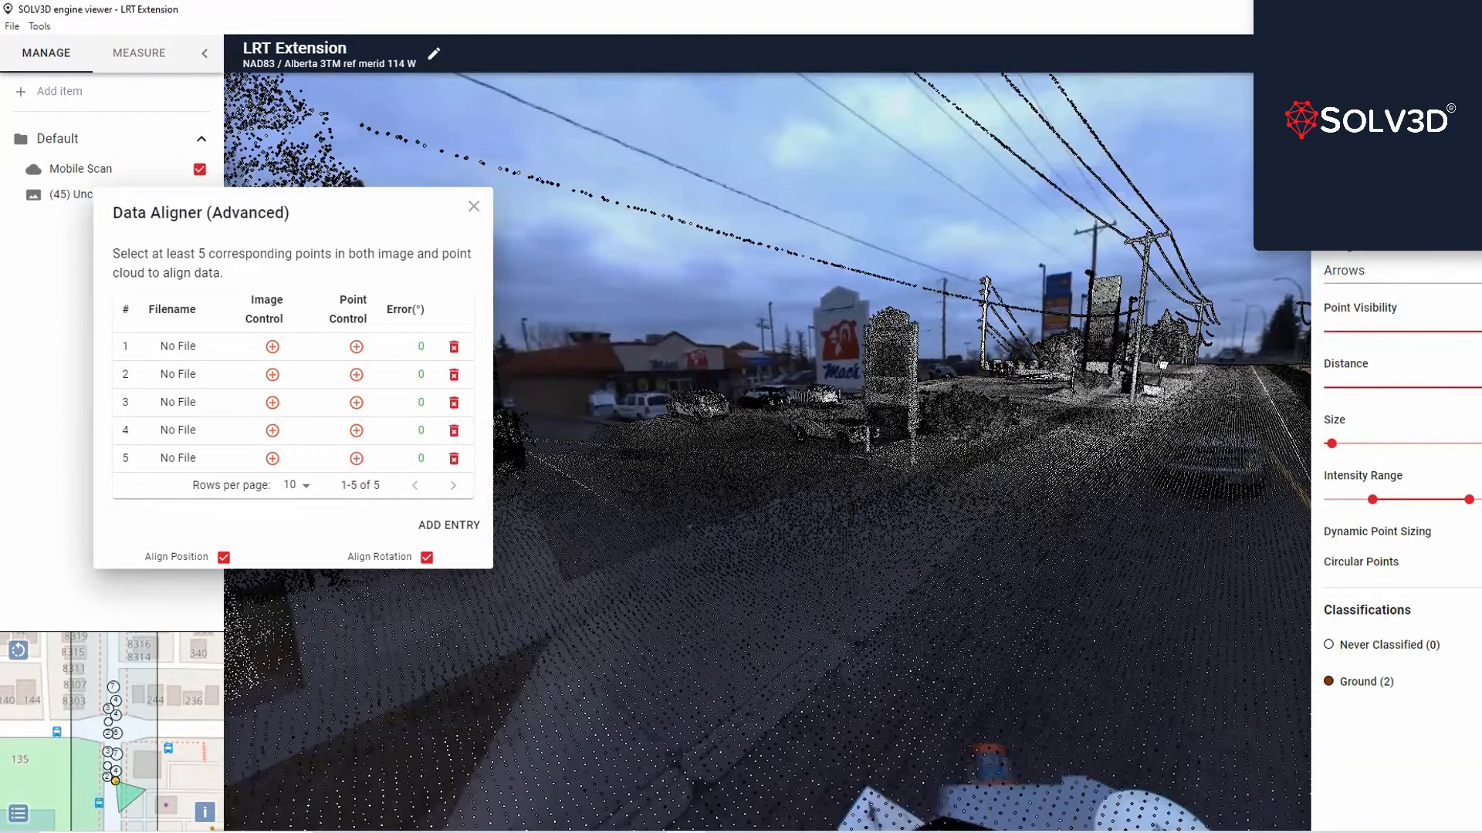
Step: Add the image control of entry 1 at the upper-left corner of the Mac's sign board in the camera image
click(893, 465)
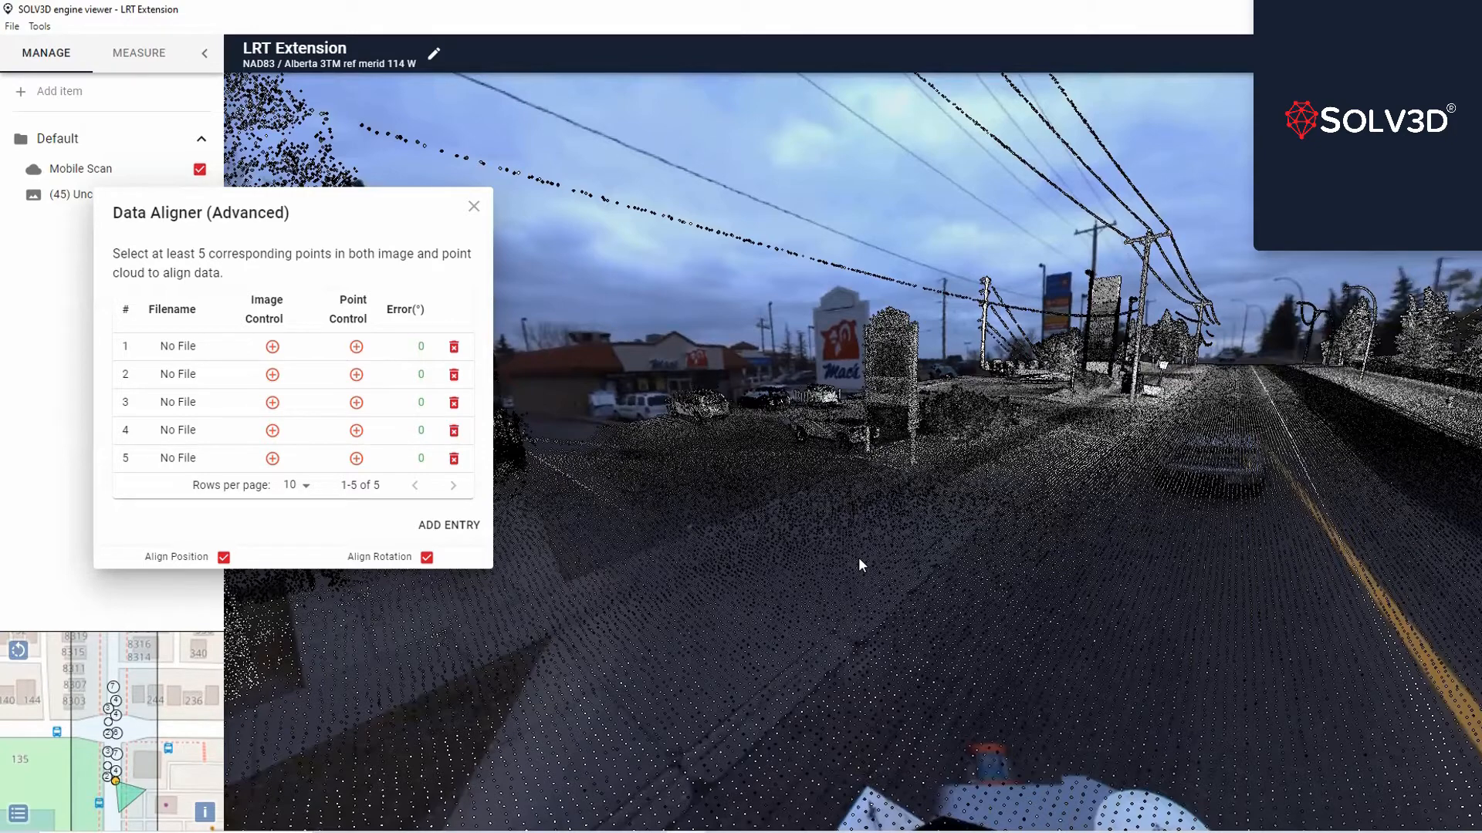
click(806, 505)
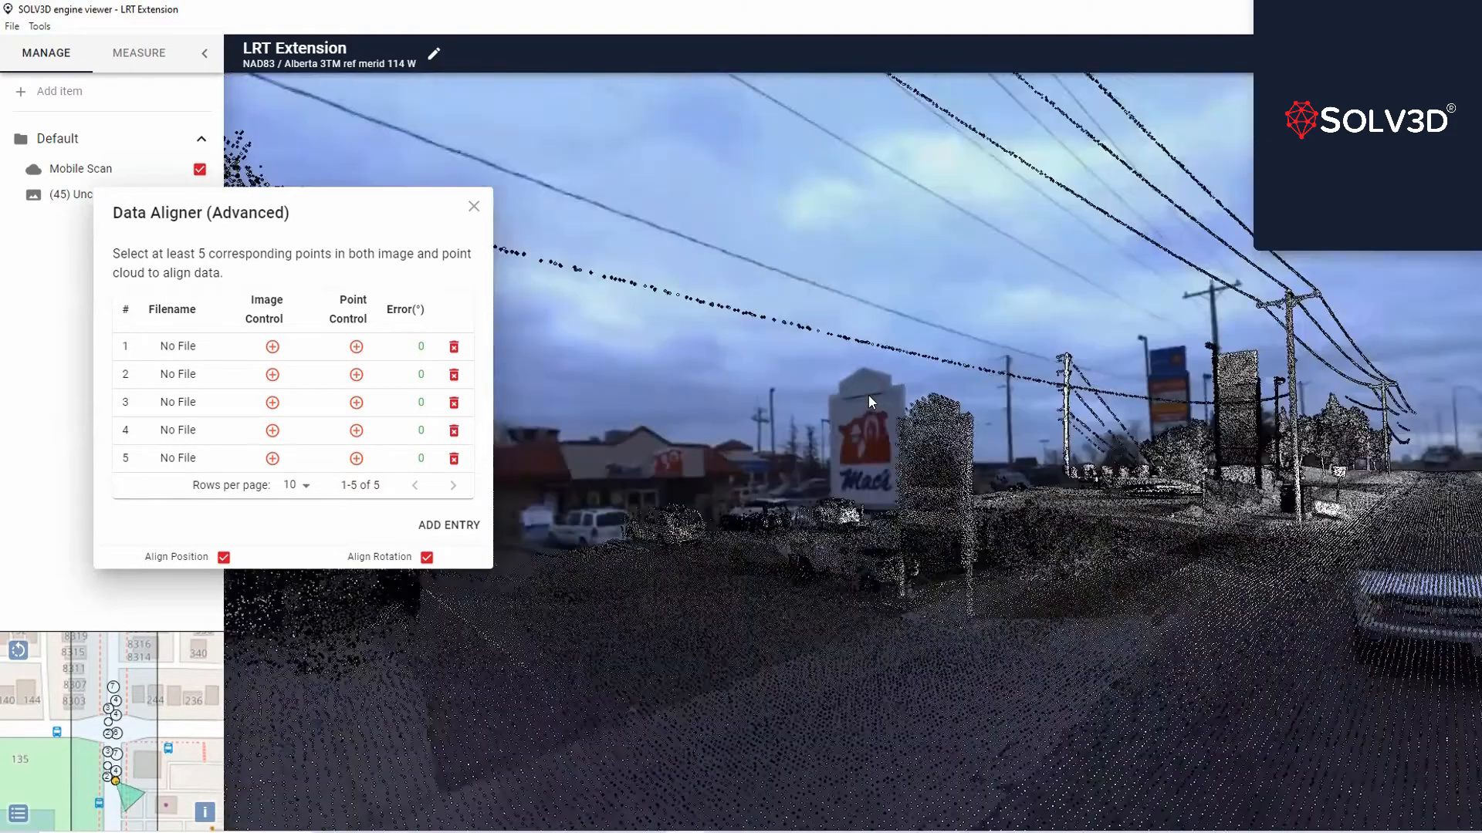
click(852, 381)
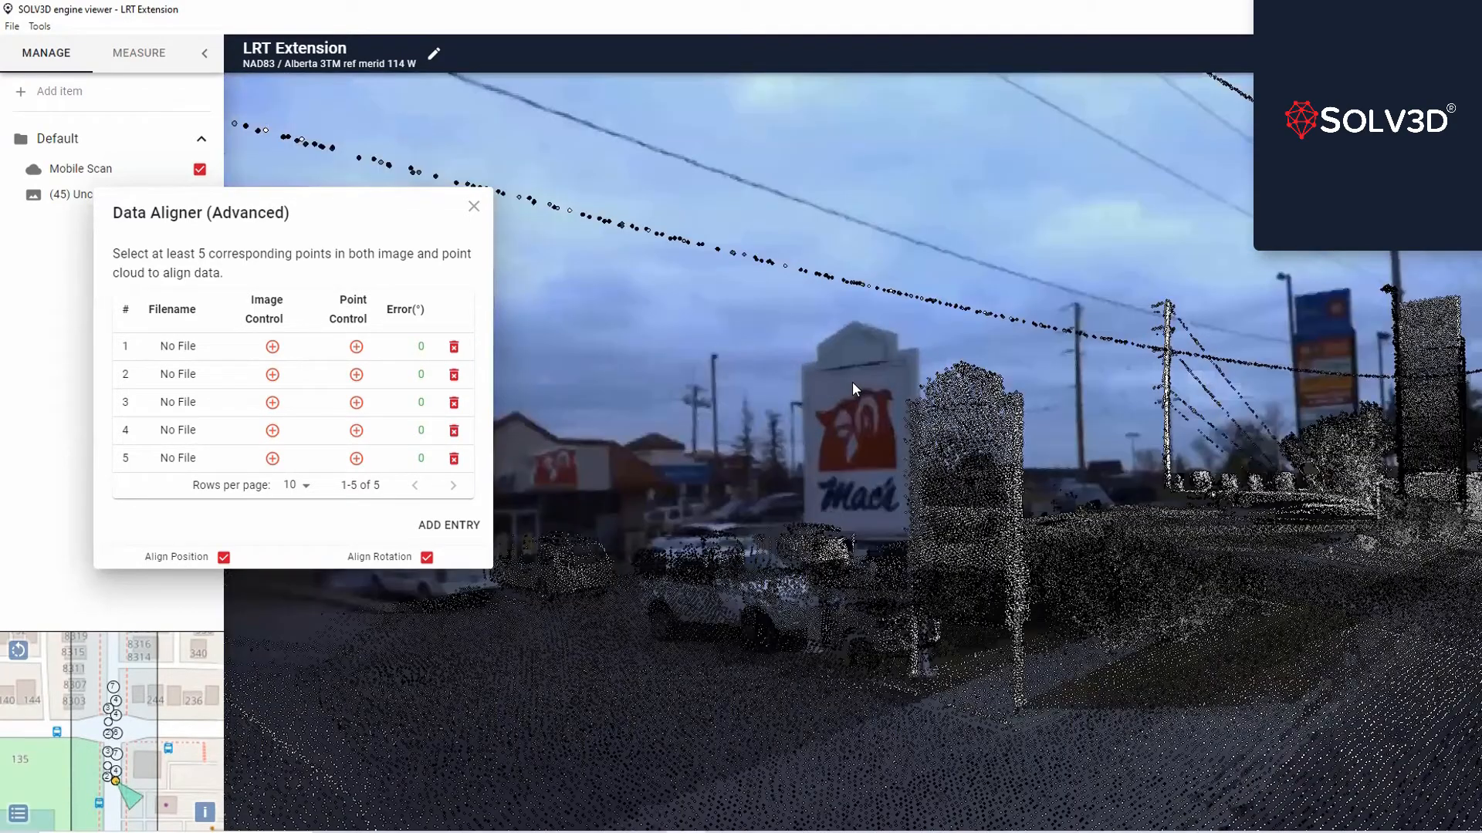
scroll(877, 322, up, 6)
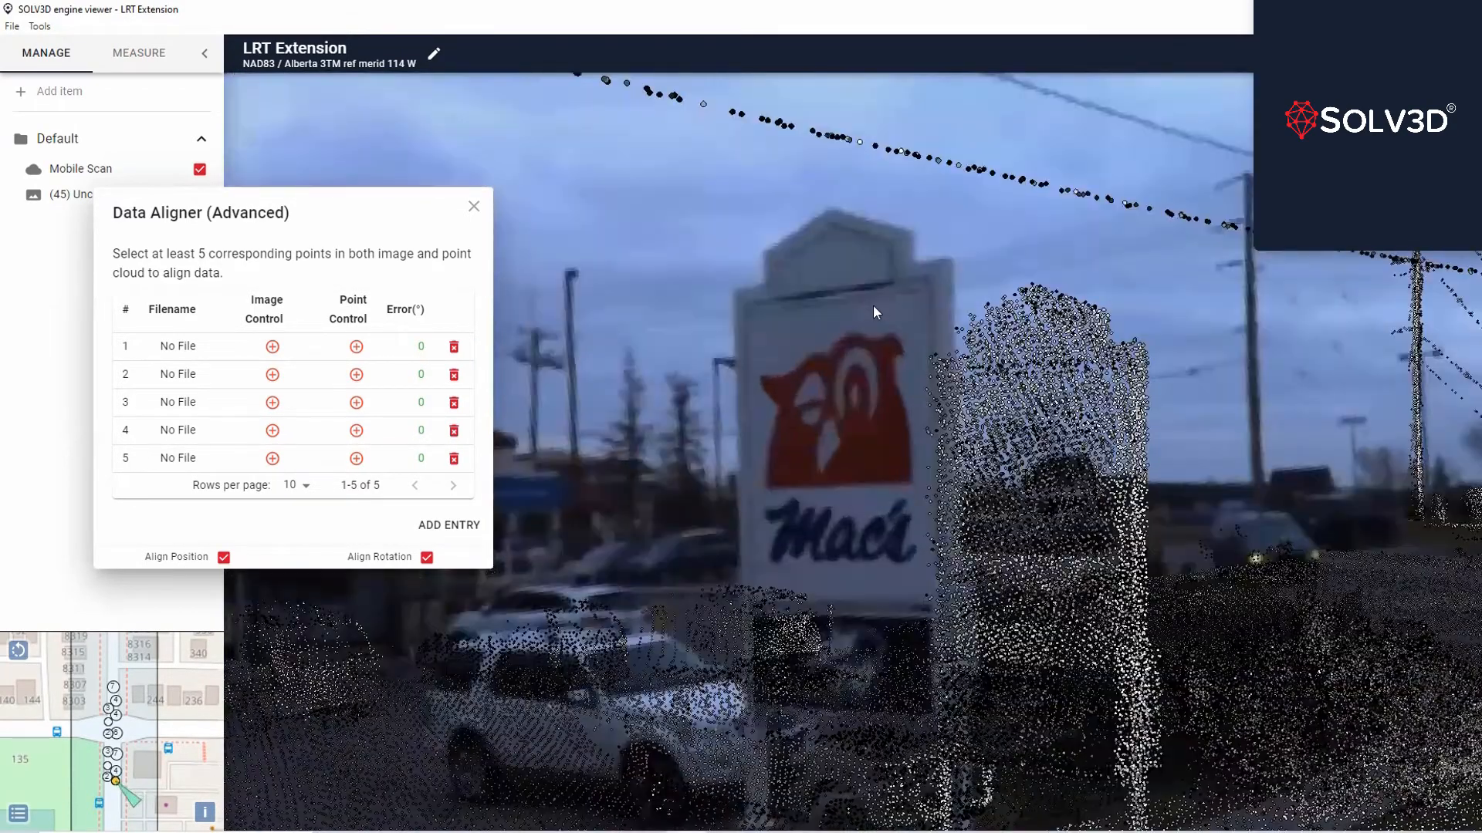
drag(873, 304, 877, 339)
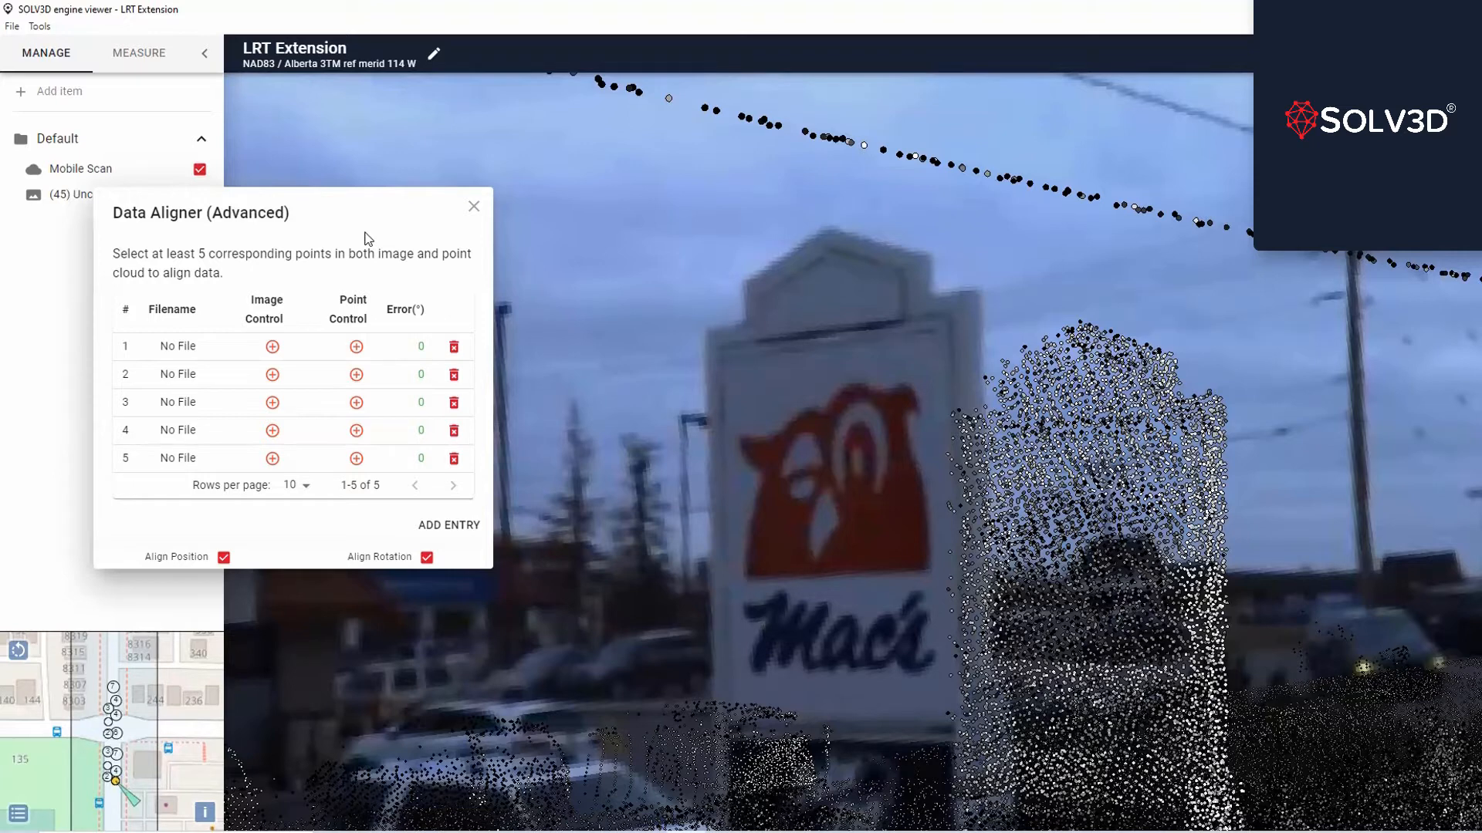
drag(348, 203, 295, 253)
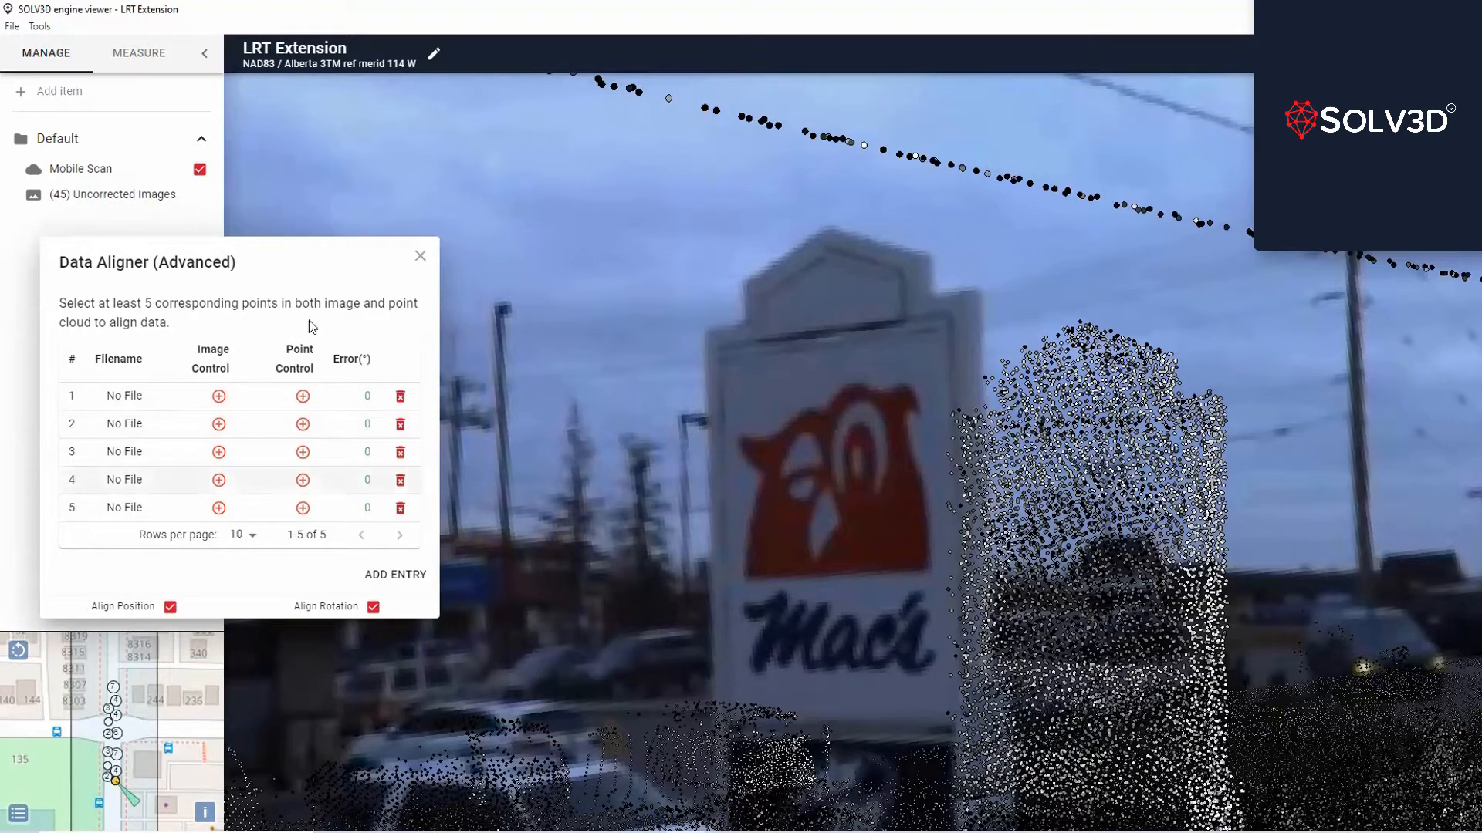
click(220, 398)
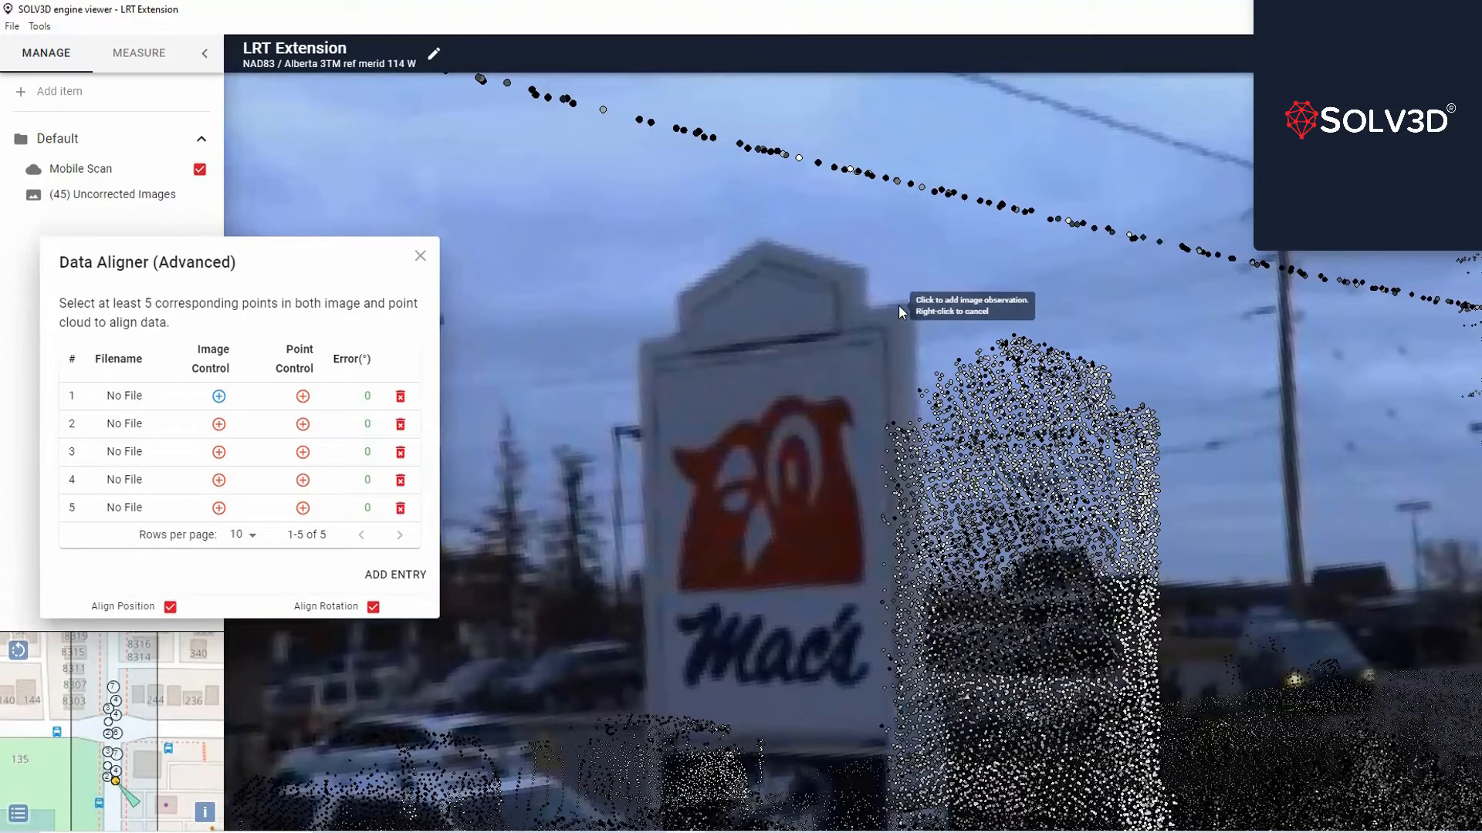
click(642, 343)
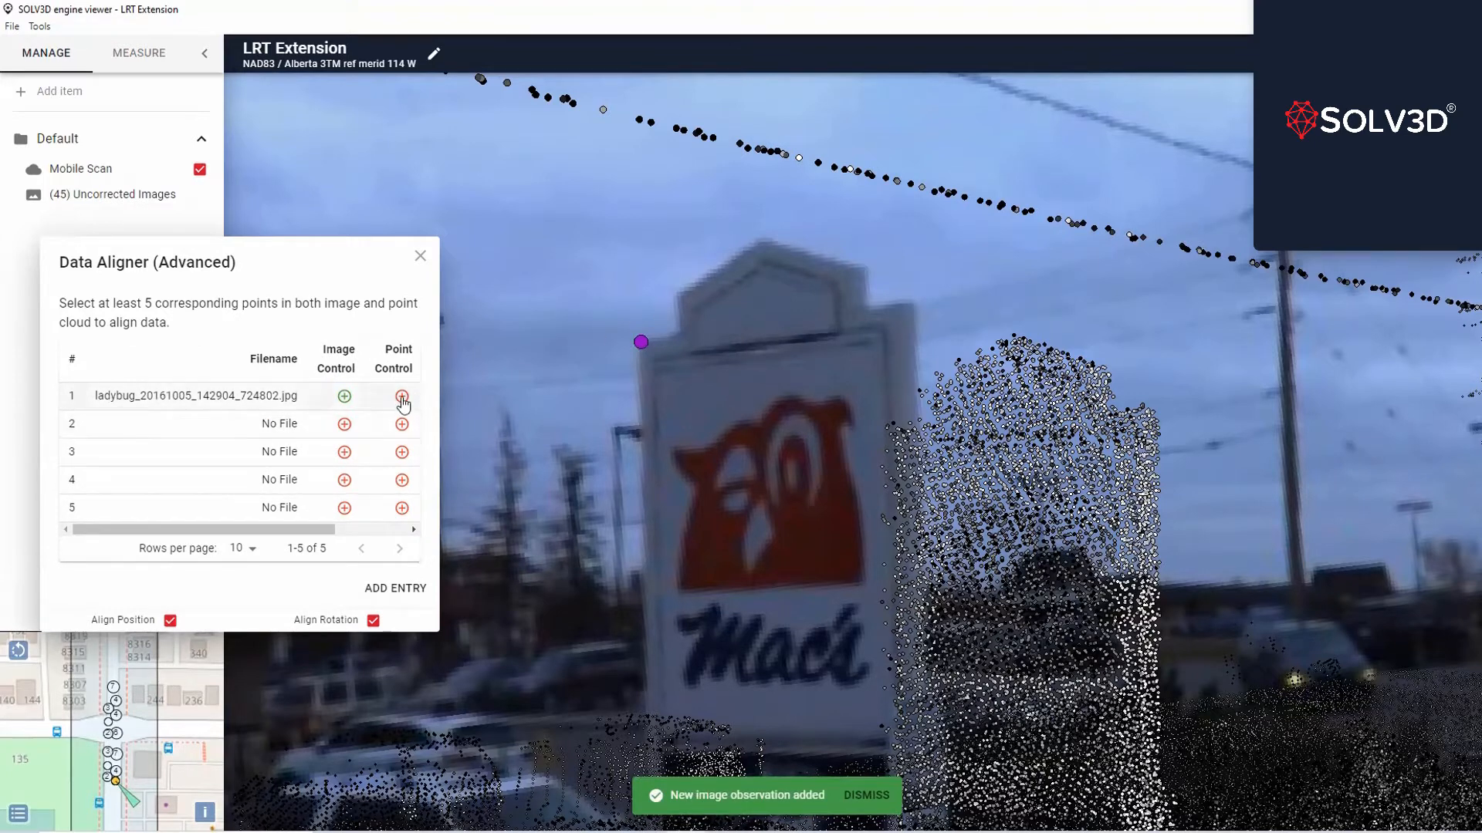
Step: Add the point control of entry 1 at the matching upper-left corner of the sign in the point cloud
click(401, 396)
scroll(861, 434, up, 3)
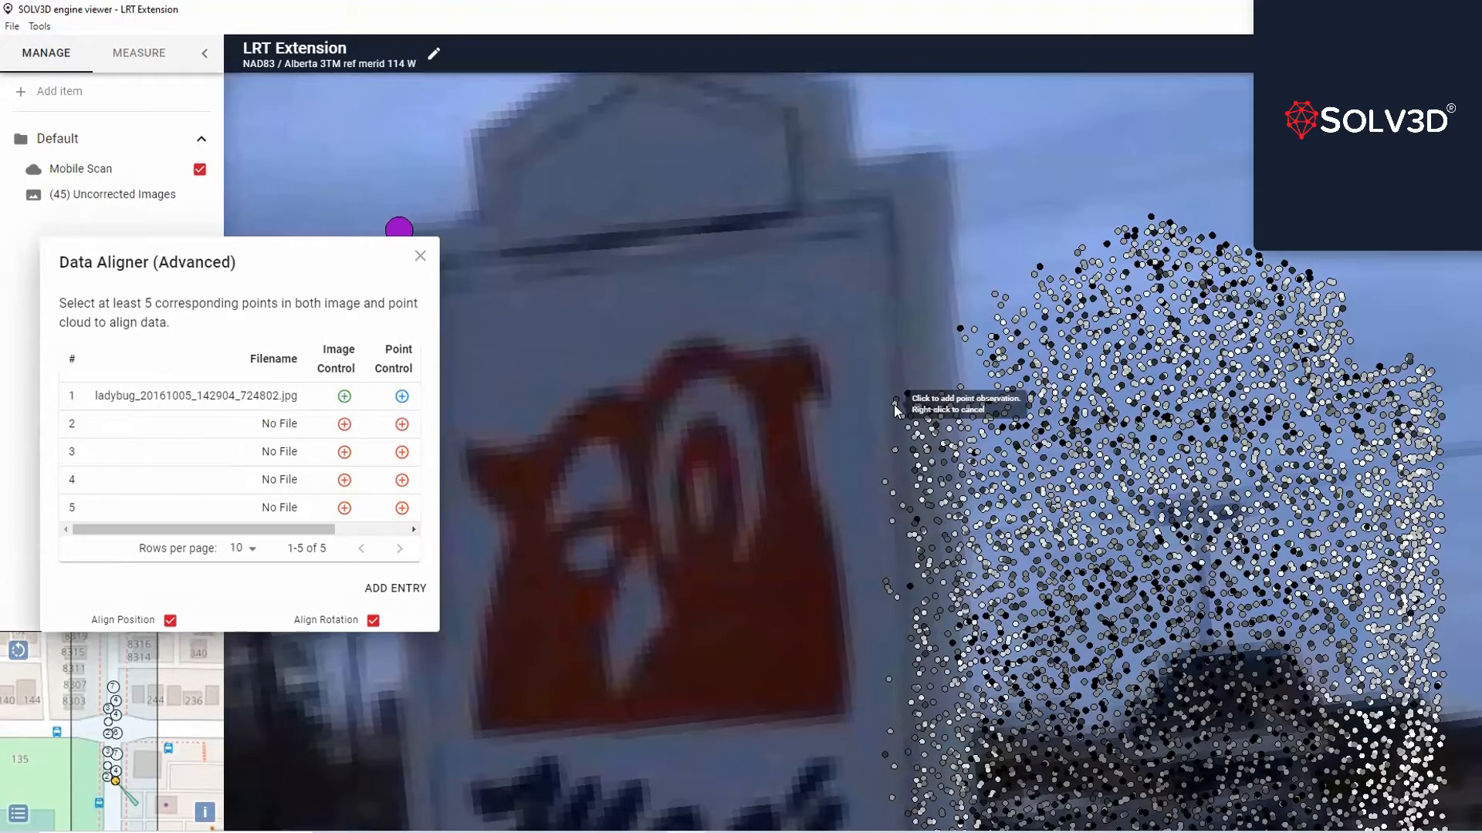
click(894, 404)
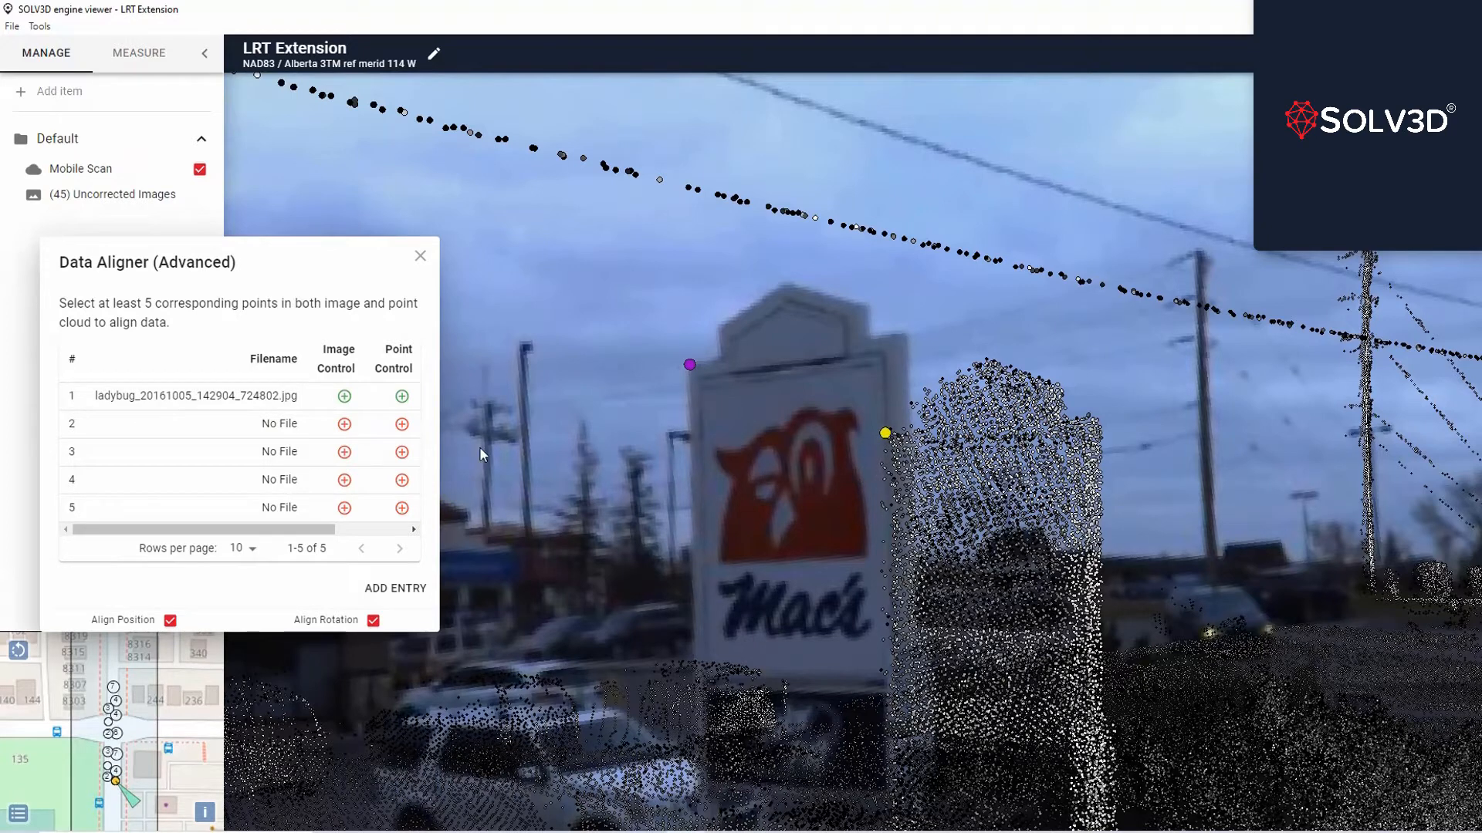
Step: Re-pick entry 1's point control on a neighbouring scan point, and return it to the sign's upper-left corner point
click(402, 396)
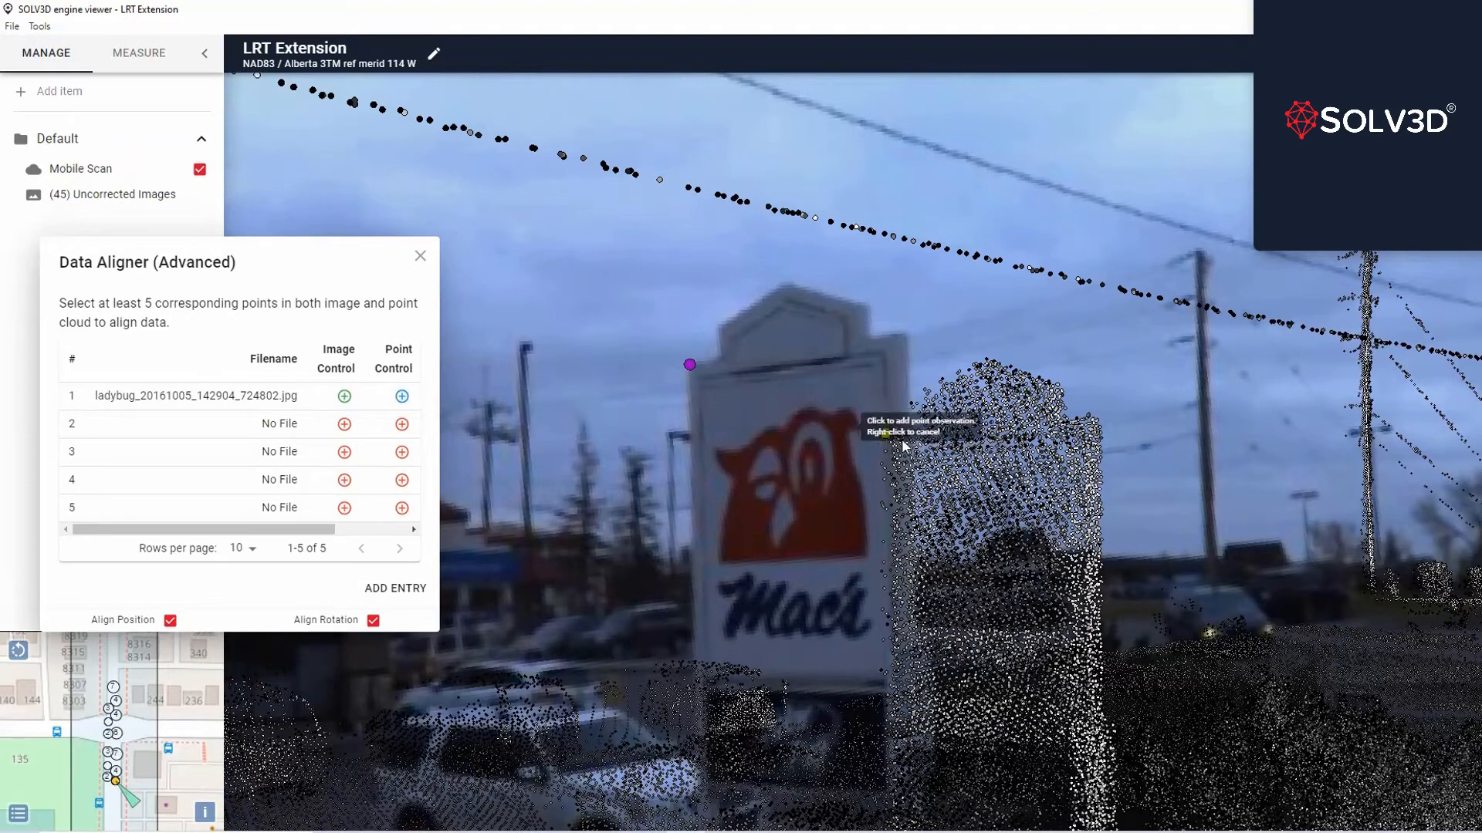
scroll(901, 409, up, 5)
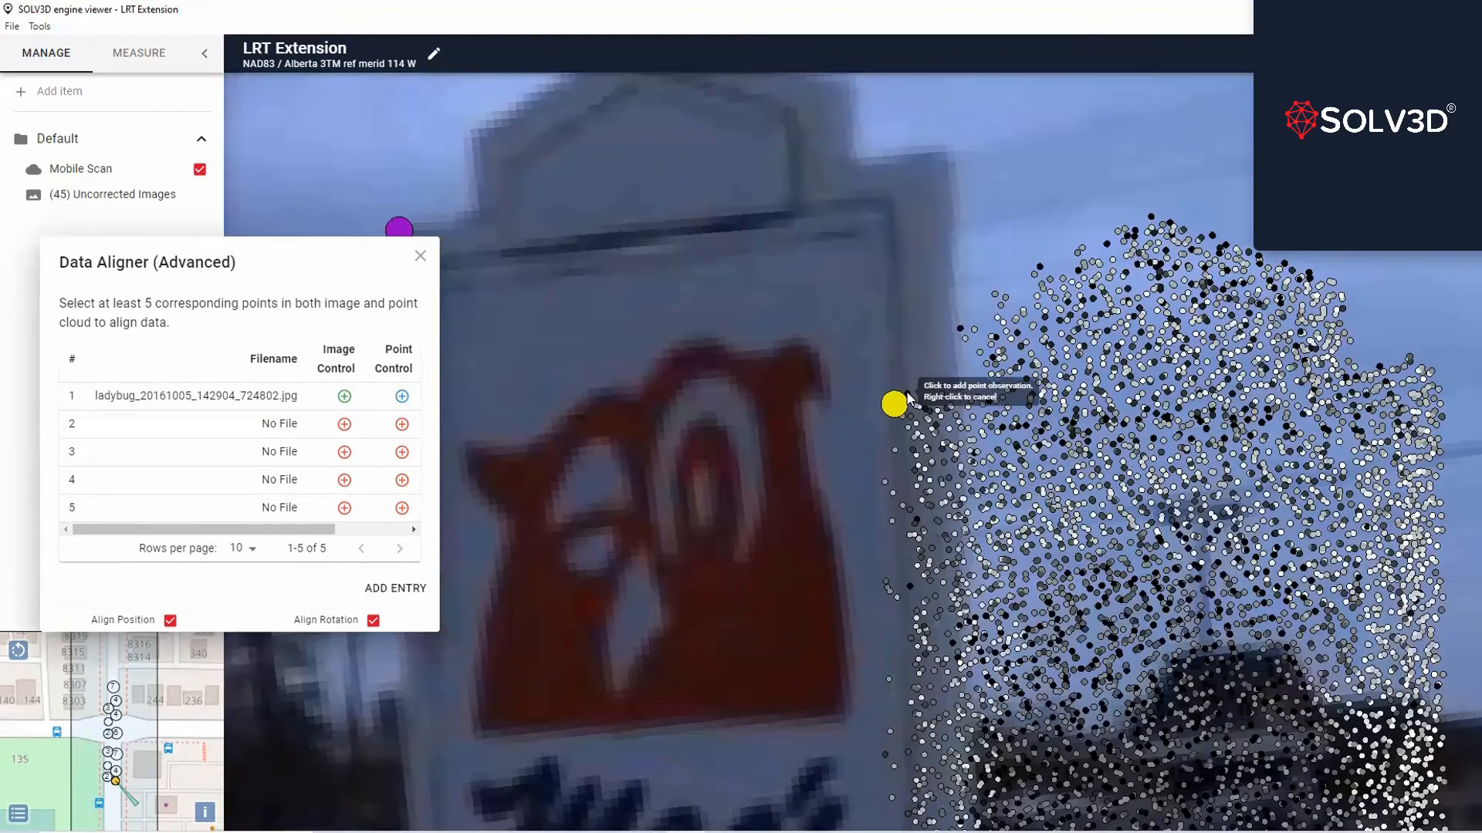
click(907, 396)
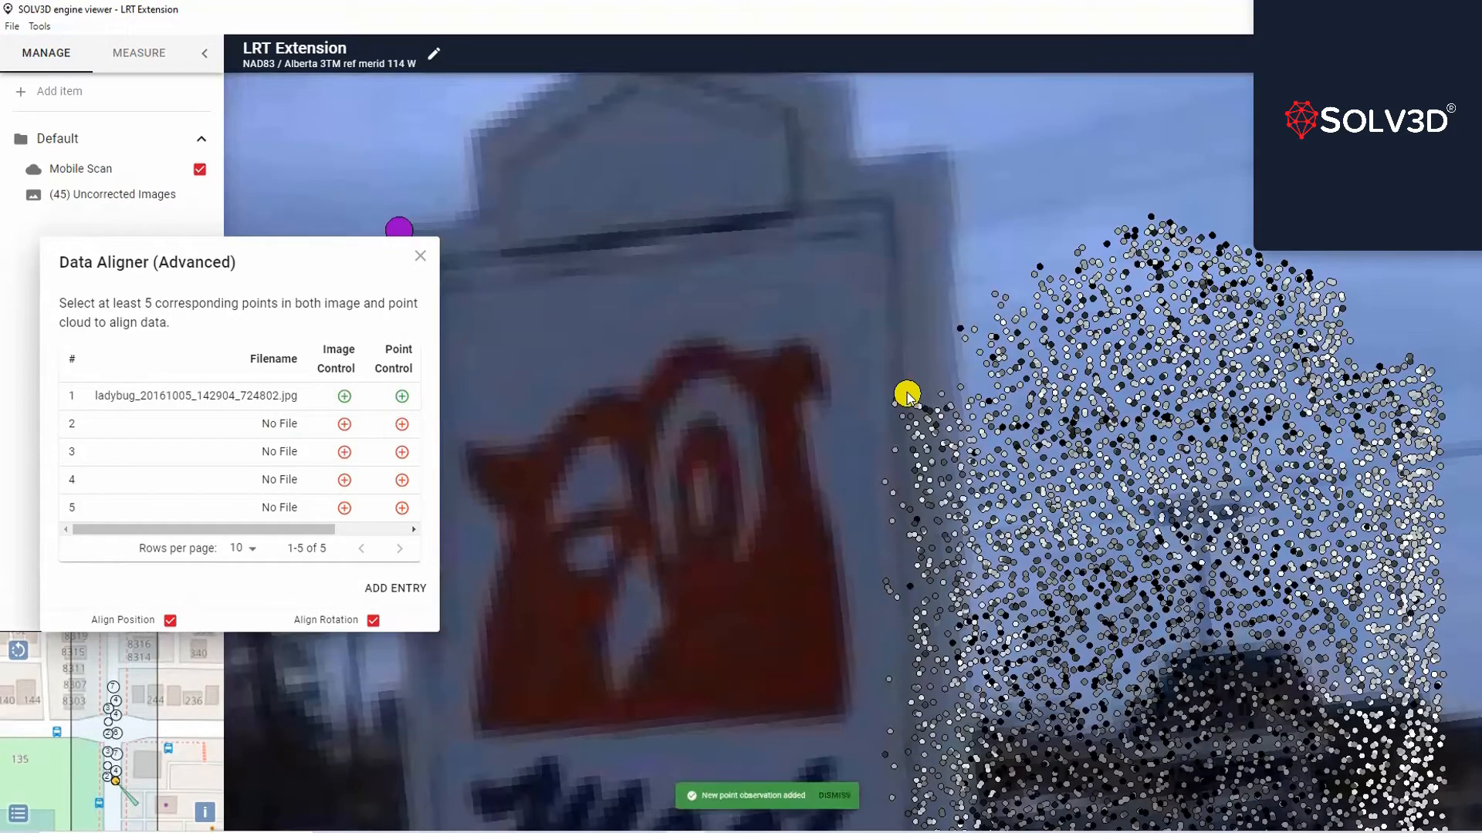
click(401, 396)
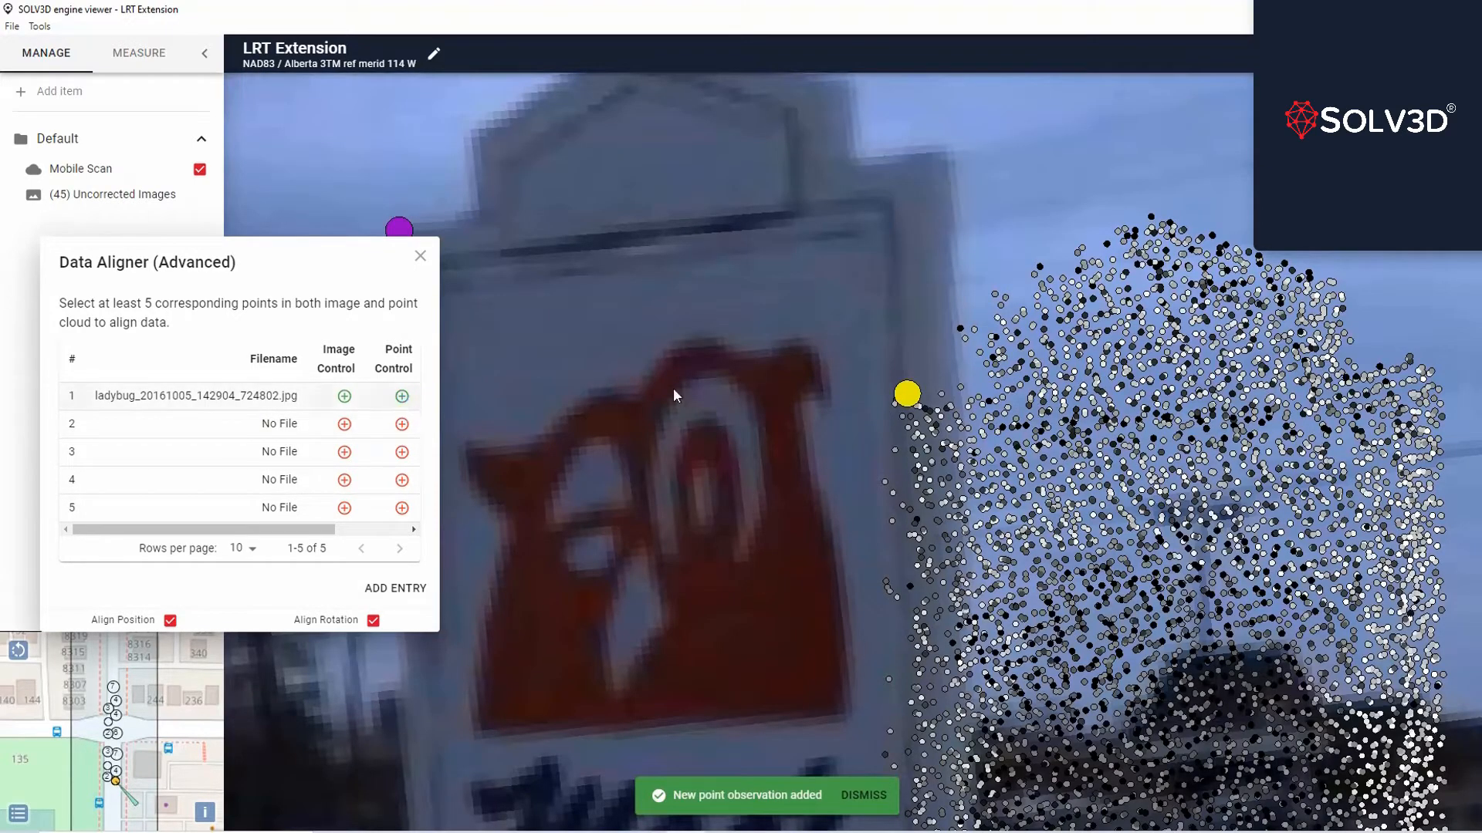
click(894, 404)
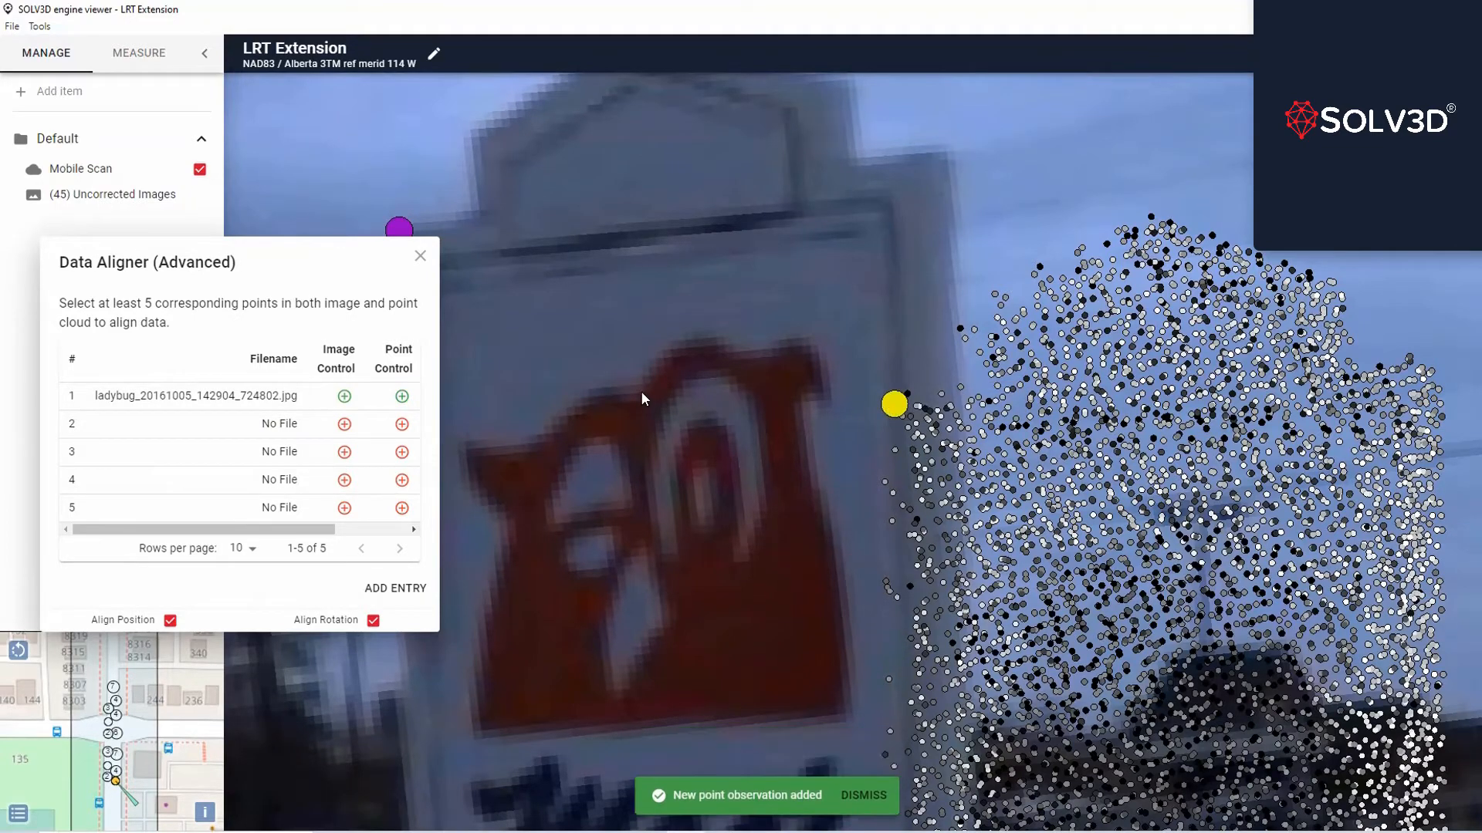
Step: Move to a camera position in the opposite direction along the road and frame the gabled two-storey house
scroll(668, 382, down, 5)
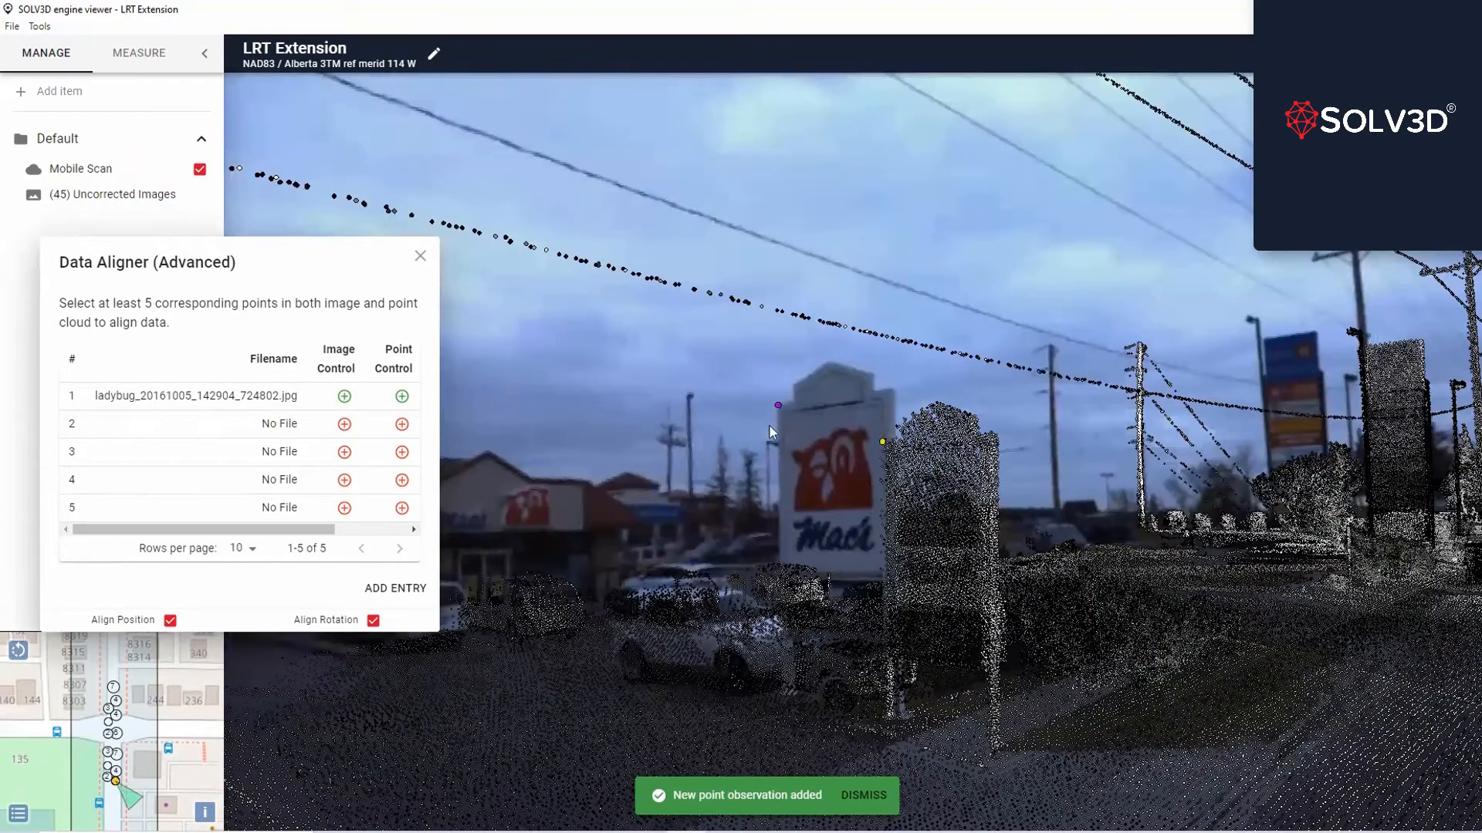
scroll(680, 544, down, 3)
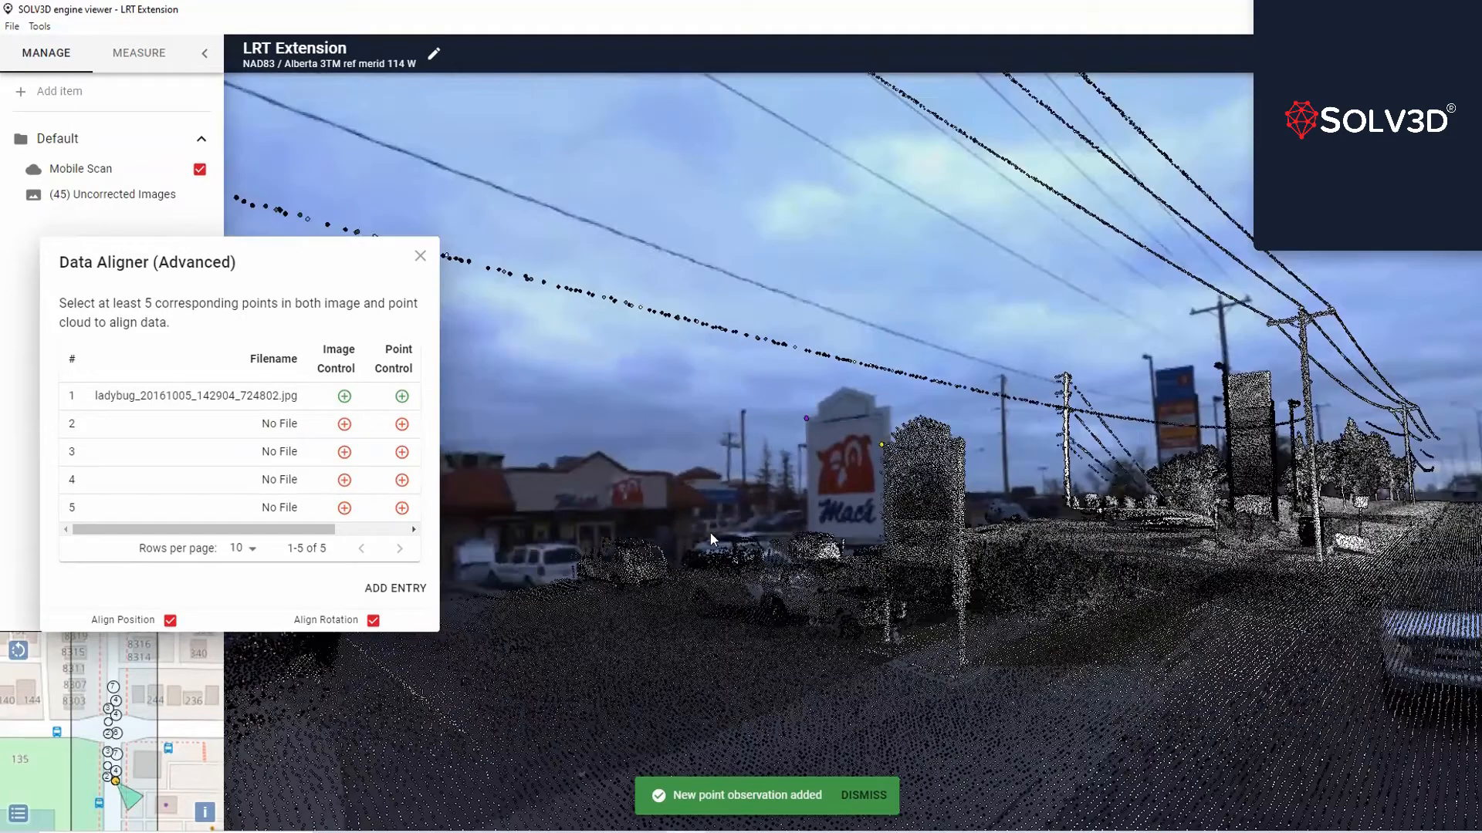
scroll(841, 432, down, 2)
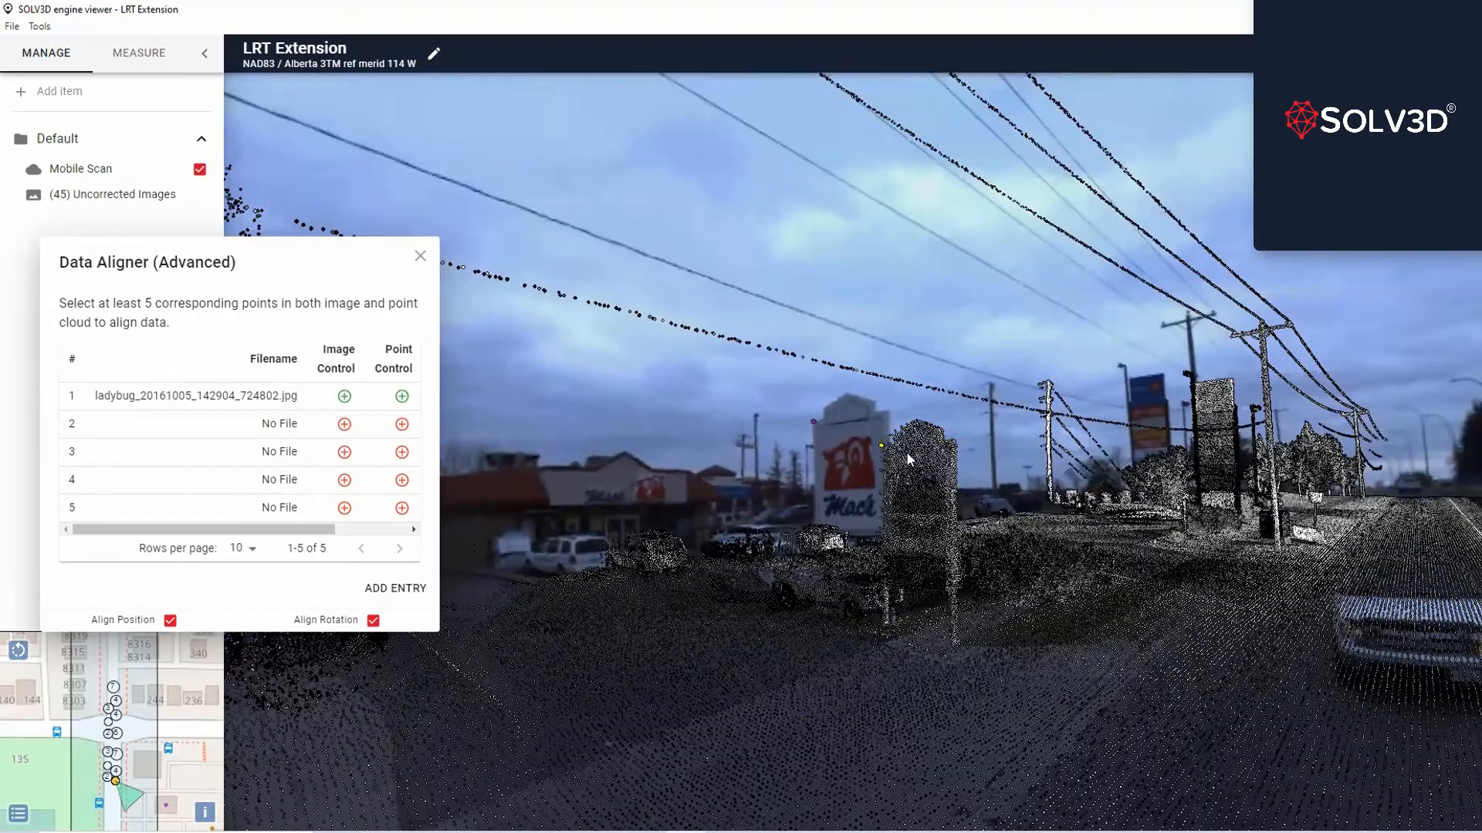
drag(1191, 497, 764, 600)
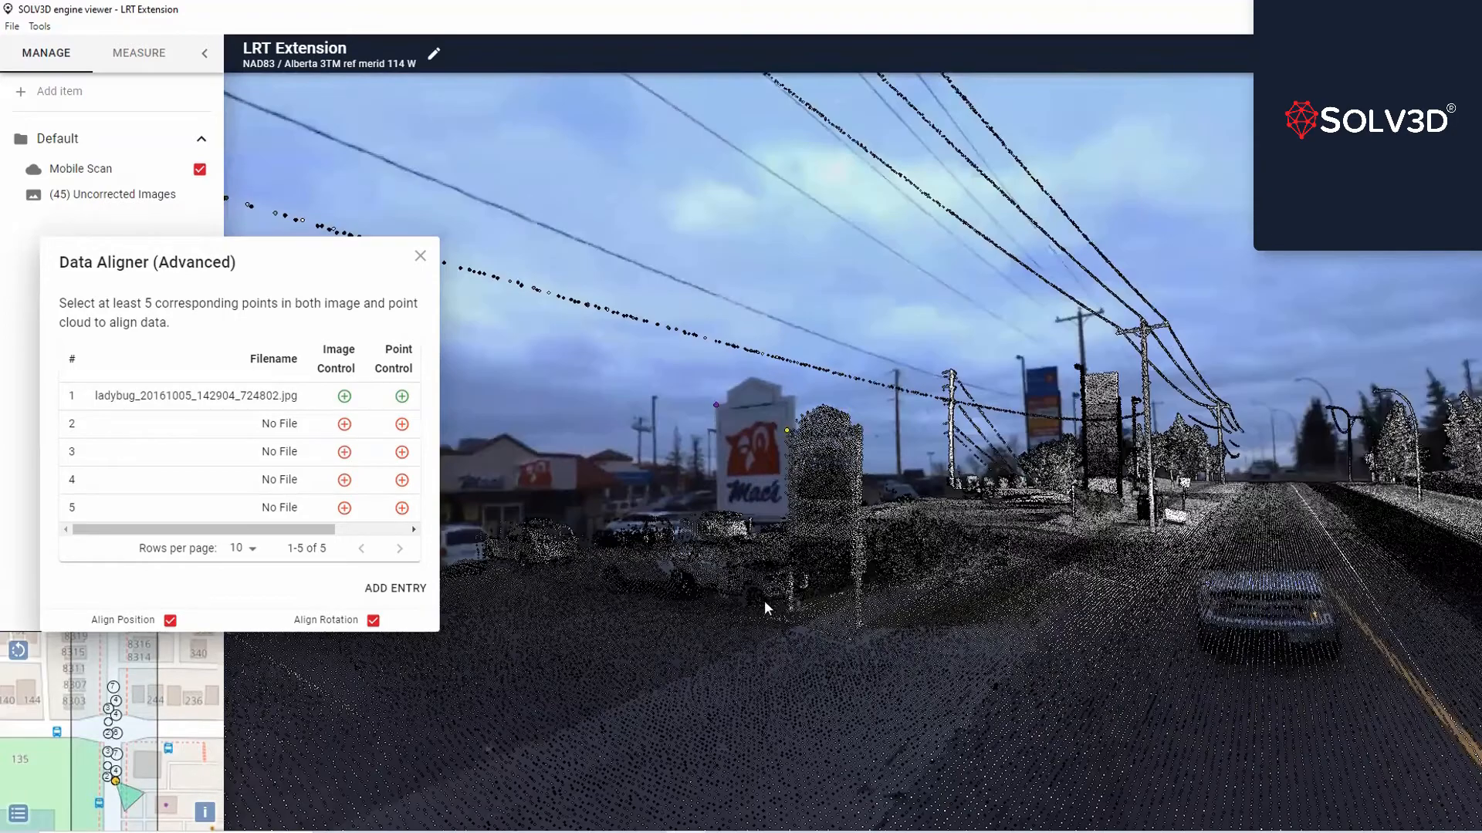
drag(903, 579, 1094, 557)
drag(1001, 516, 946, 529)
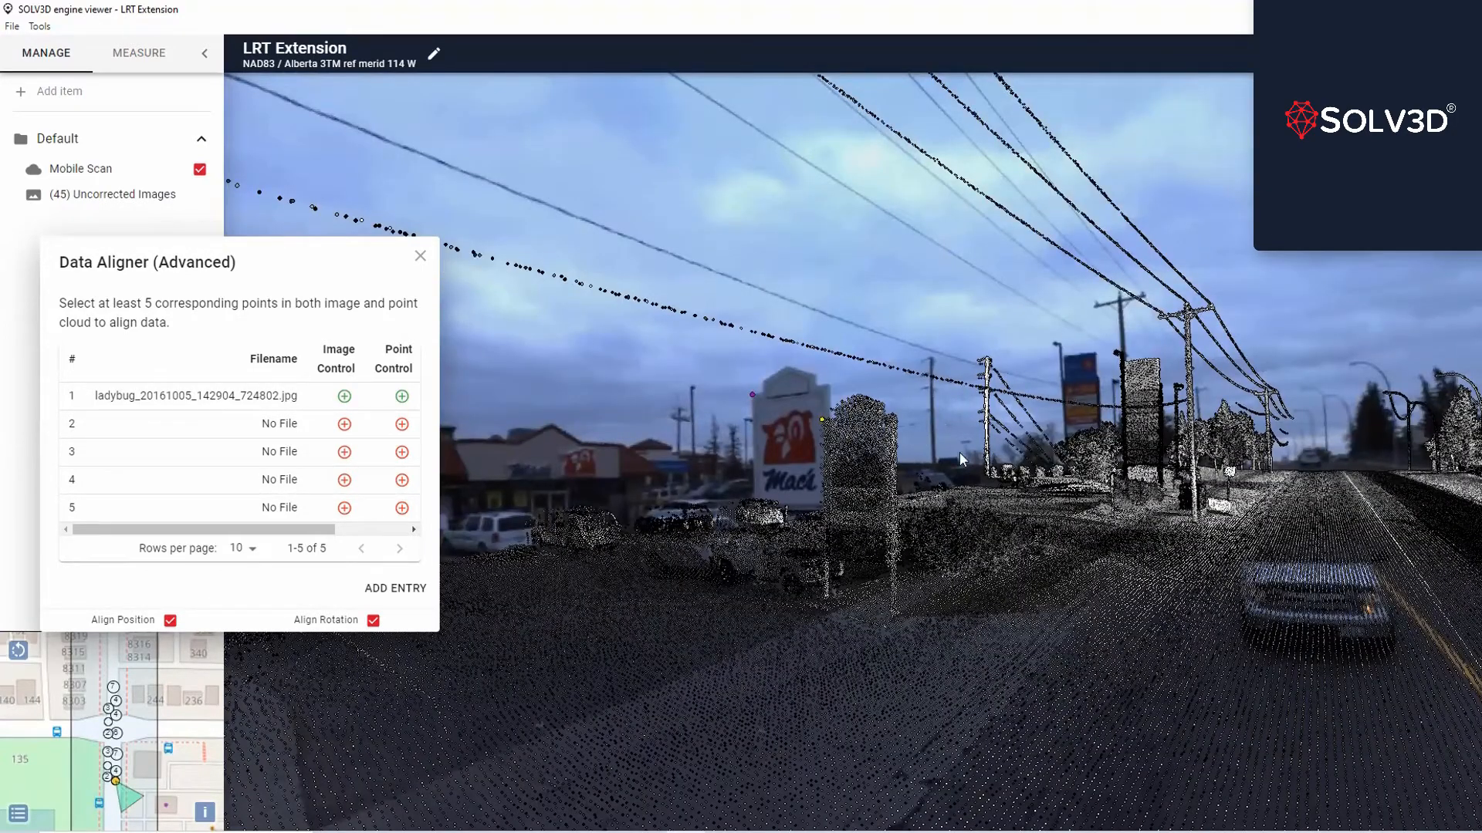
drag(586, 521, 949, 457)
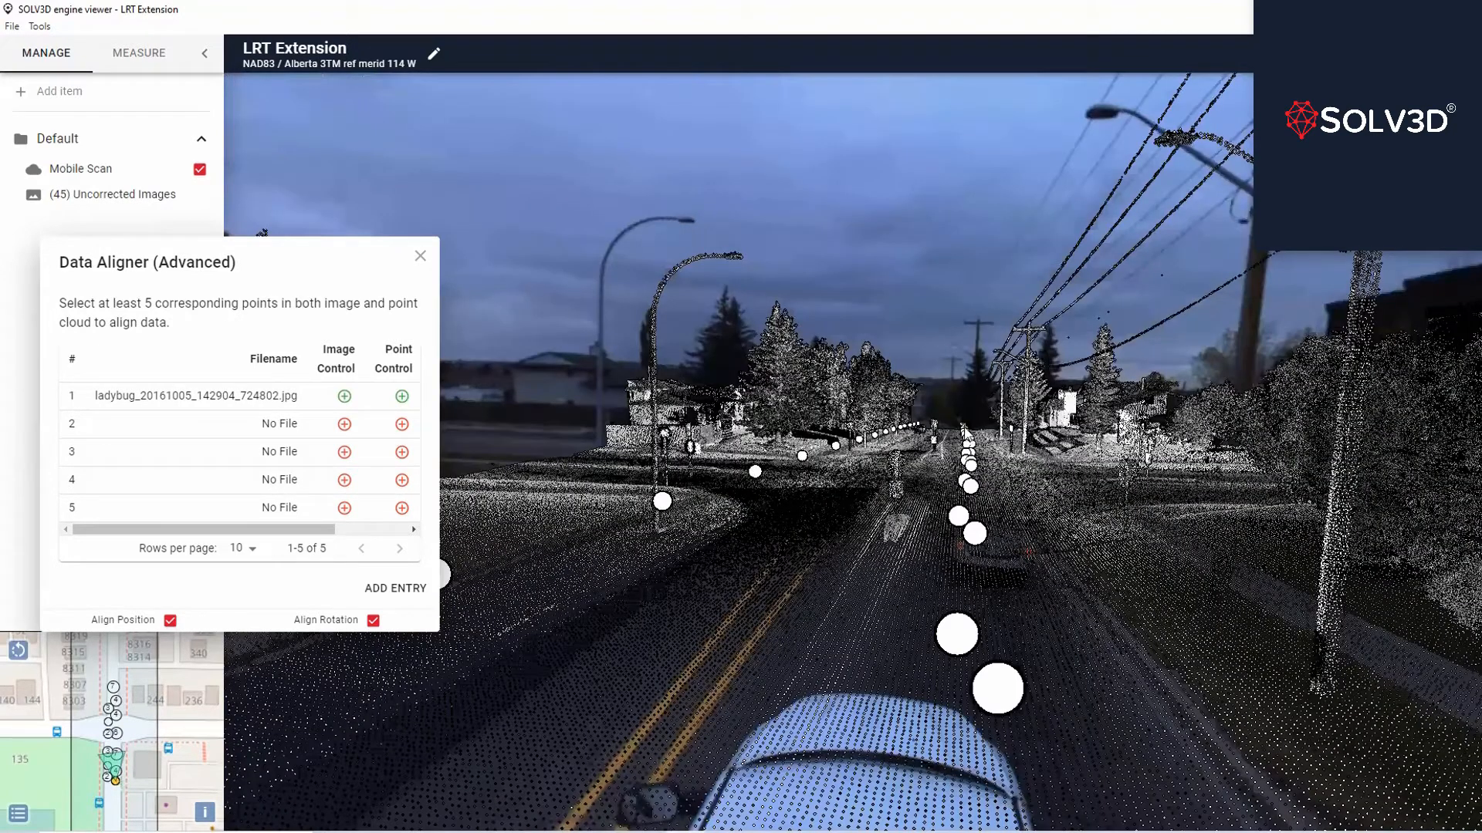
click(965, 428)
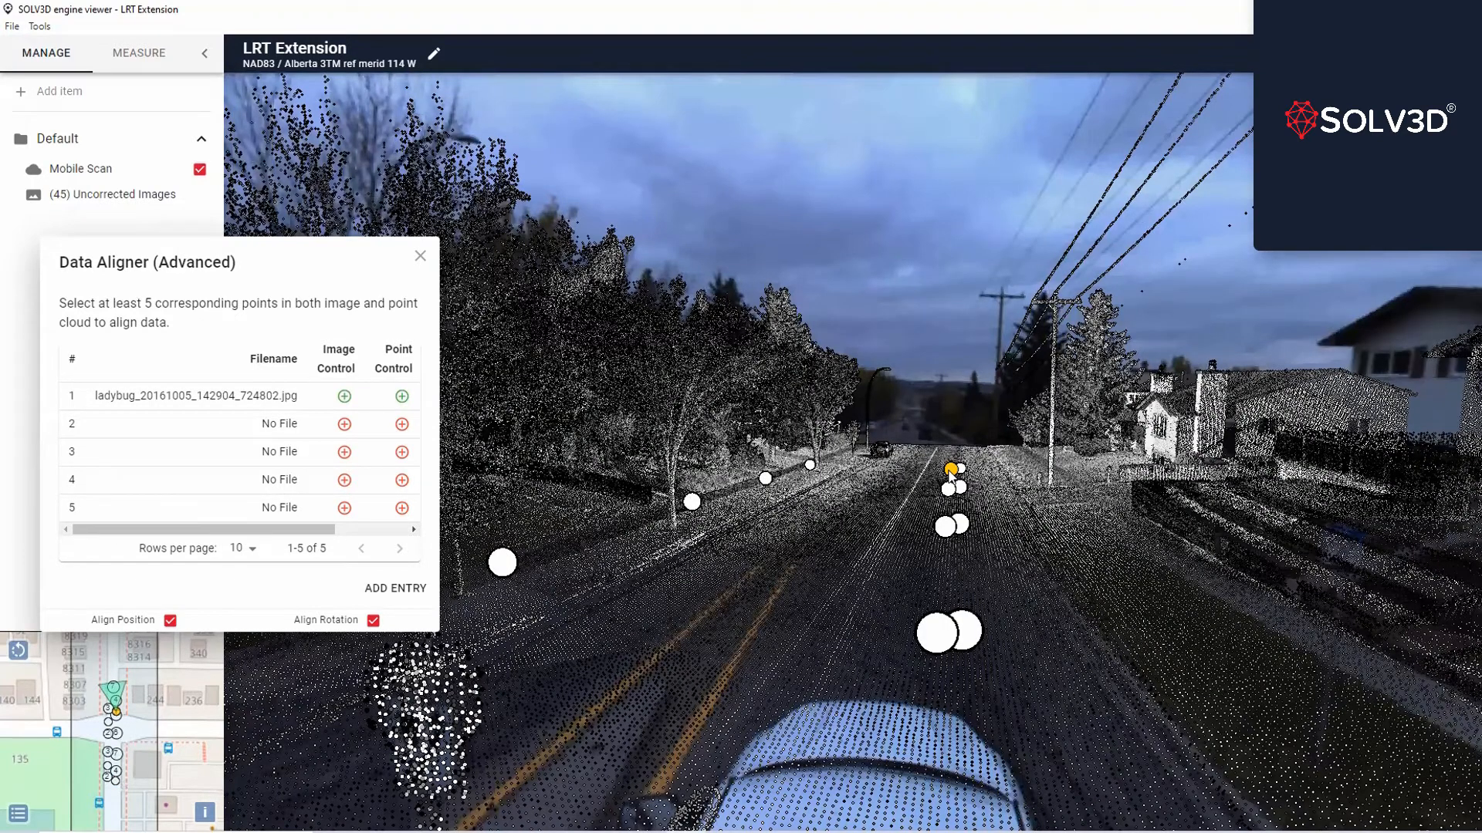
click(948, 471)
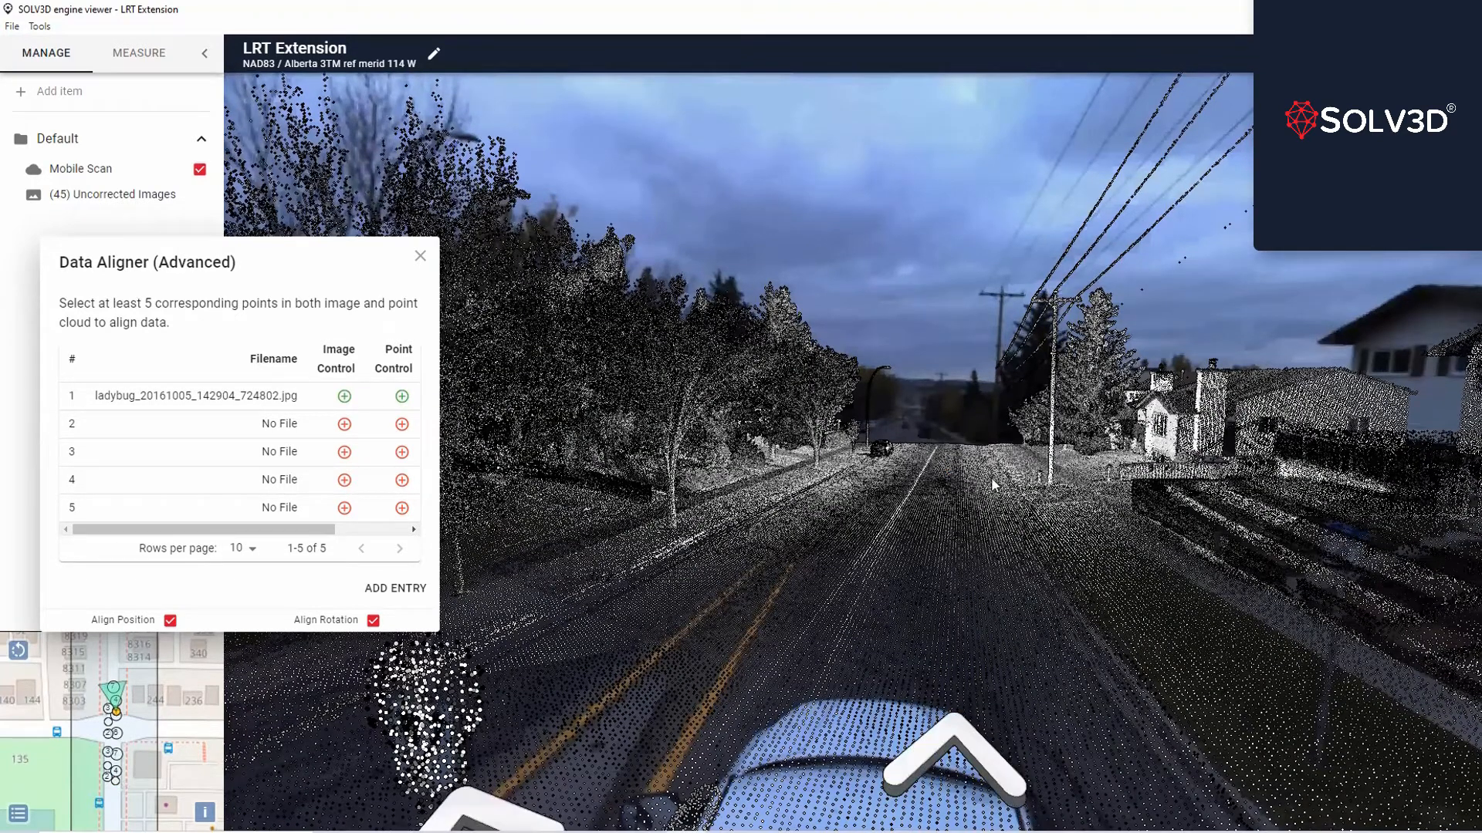
click(952, 469)
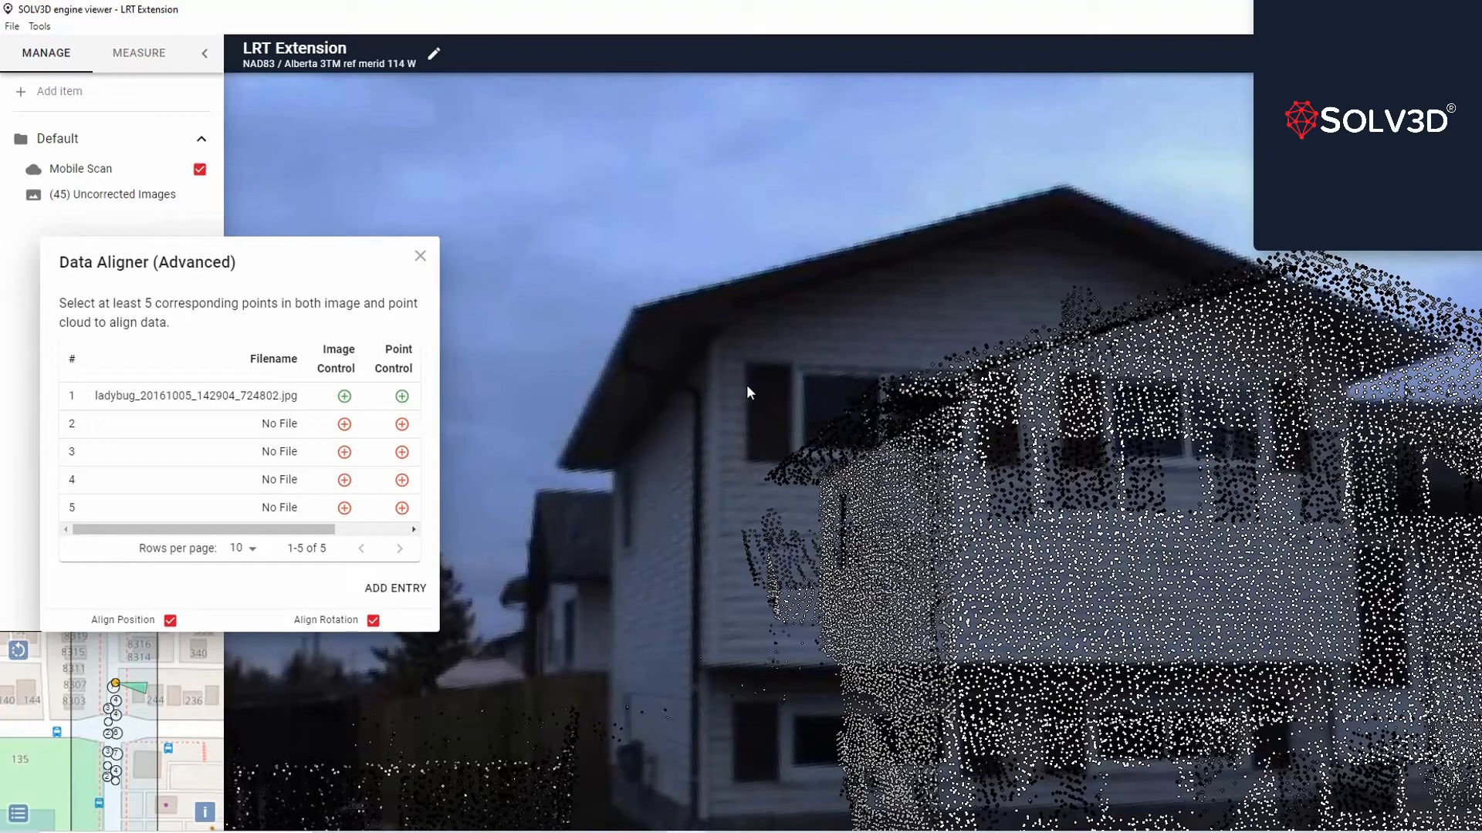
drag(815, 341, 900, 303)
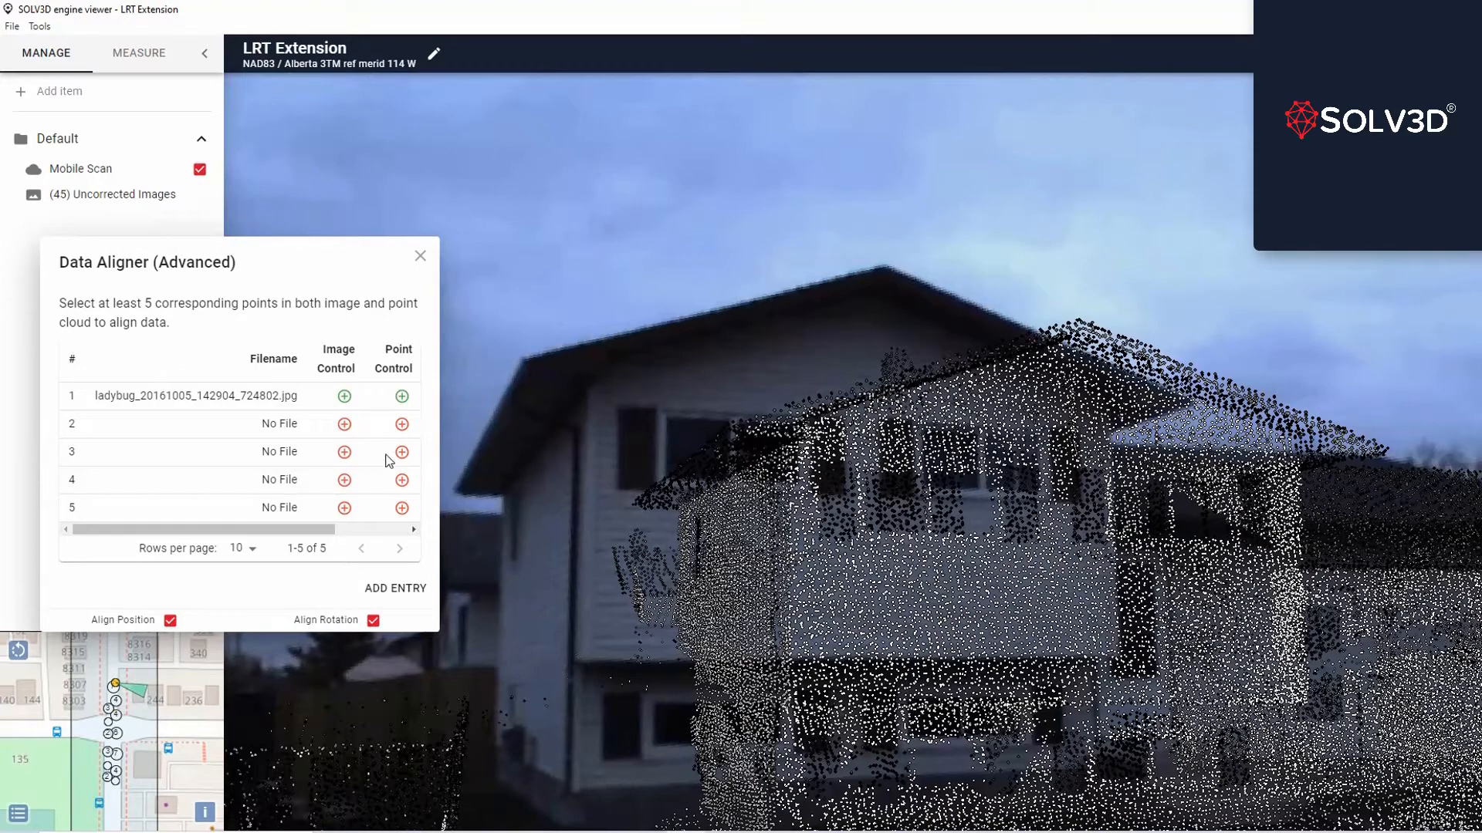
Step: Set entry 2's image control at the house's roof peak and its point control at the same peak in the point cloud
click(344, 426)
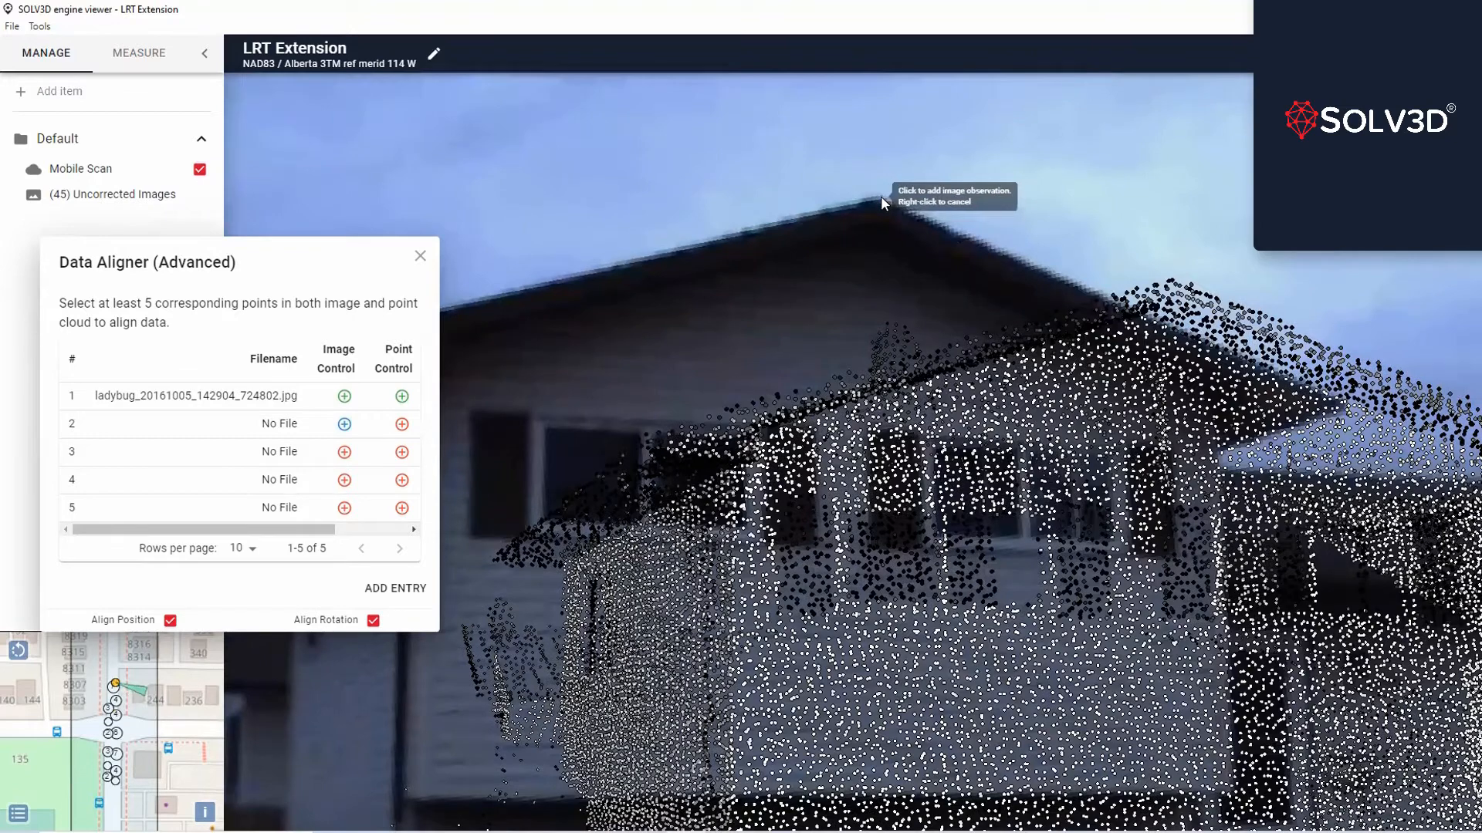
click(880, 197)
click(401, 424)
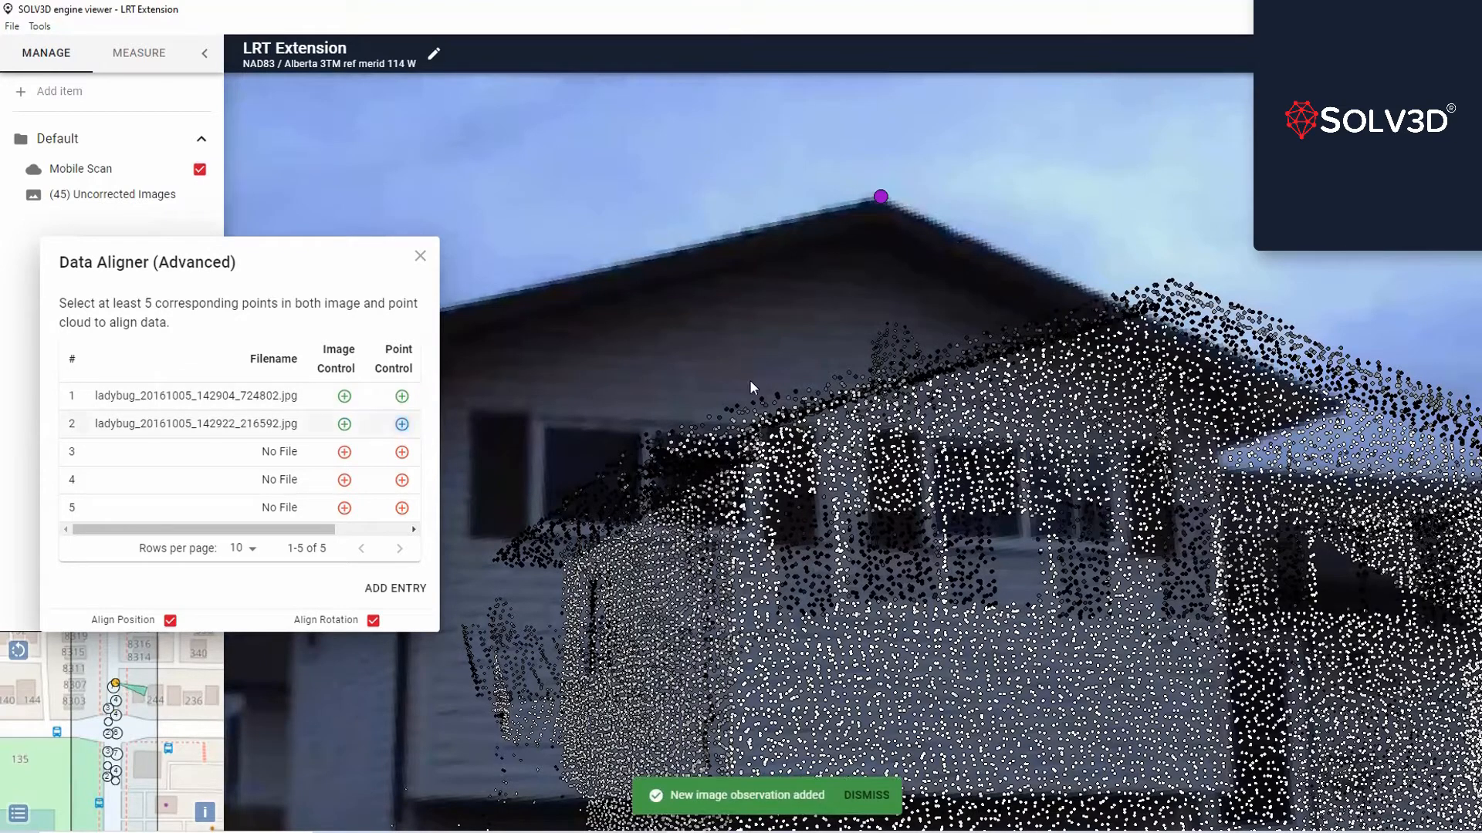
scroll(1165, 271, up, 4)
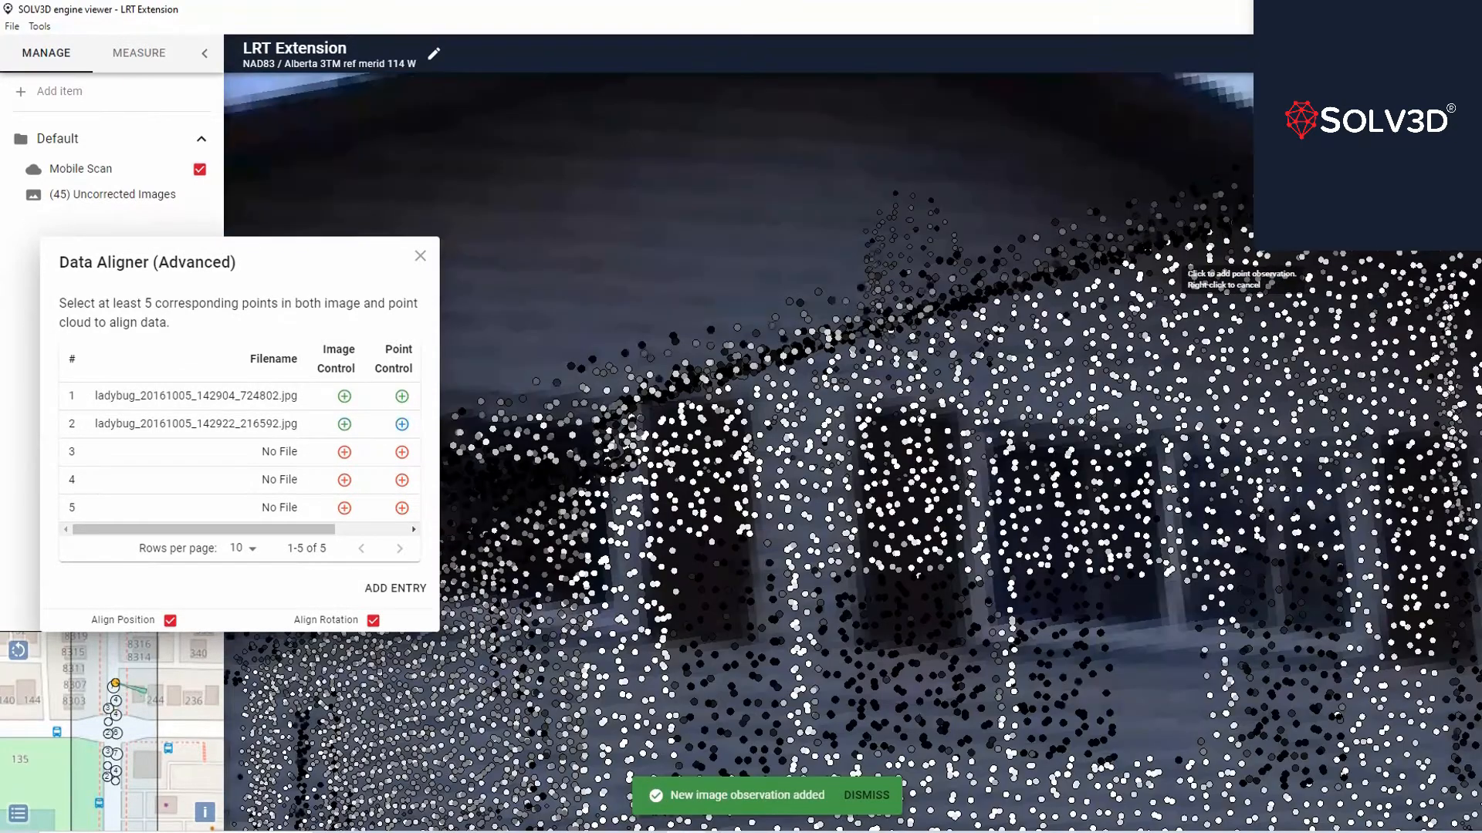
scroll(1134, 207, down, 4)
click(1132, 205)
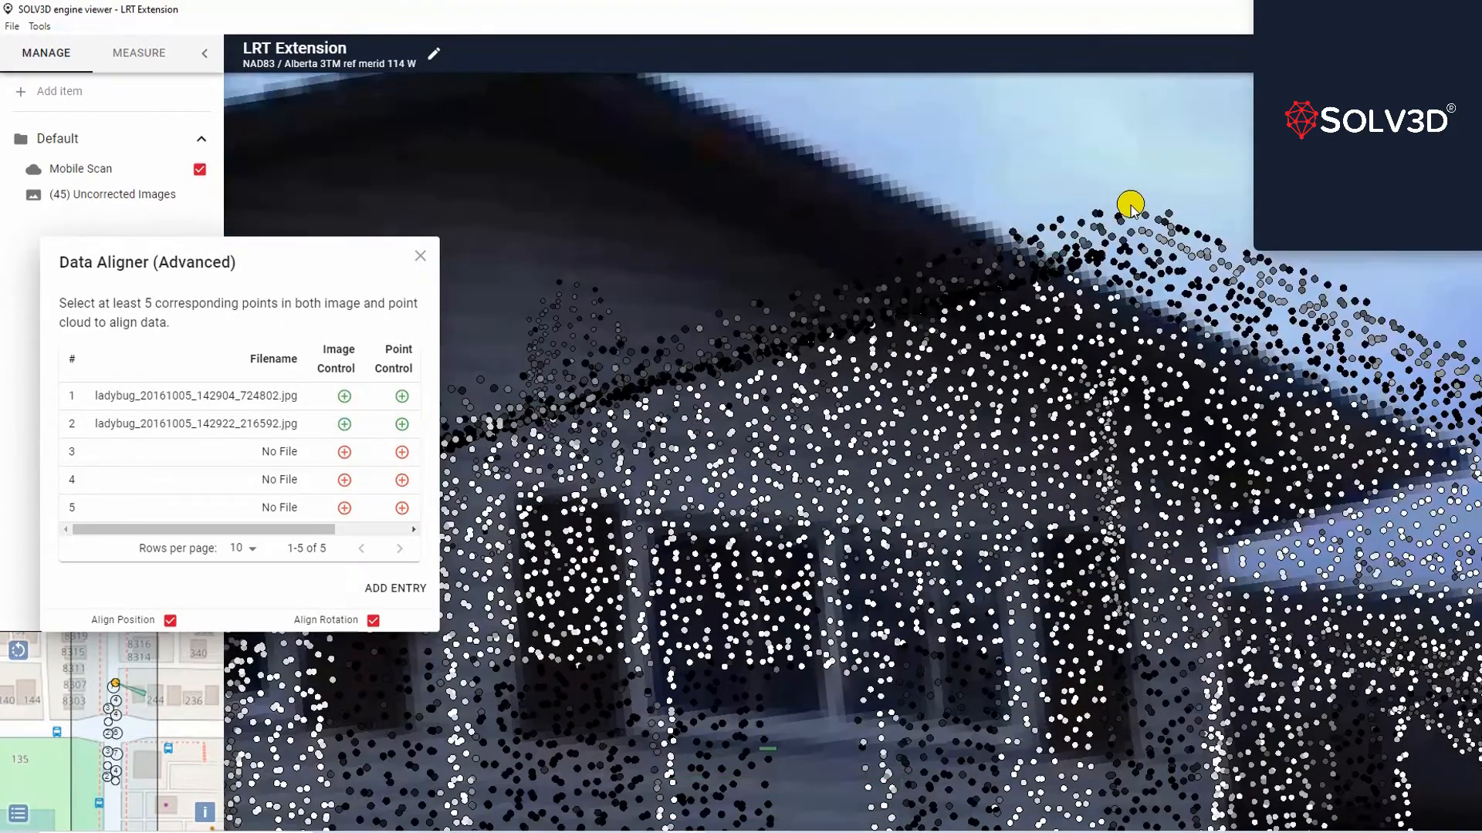
Step: Look back along the road and move to the nearest camera position on the house side of the street
scroll(1108, 461, down, 5)
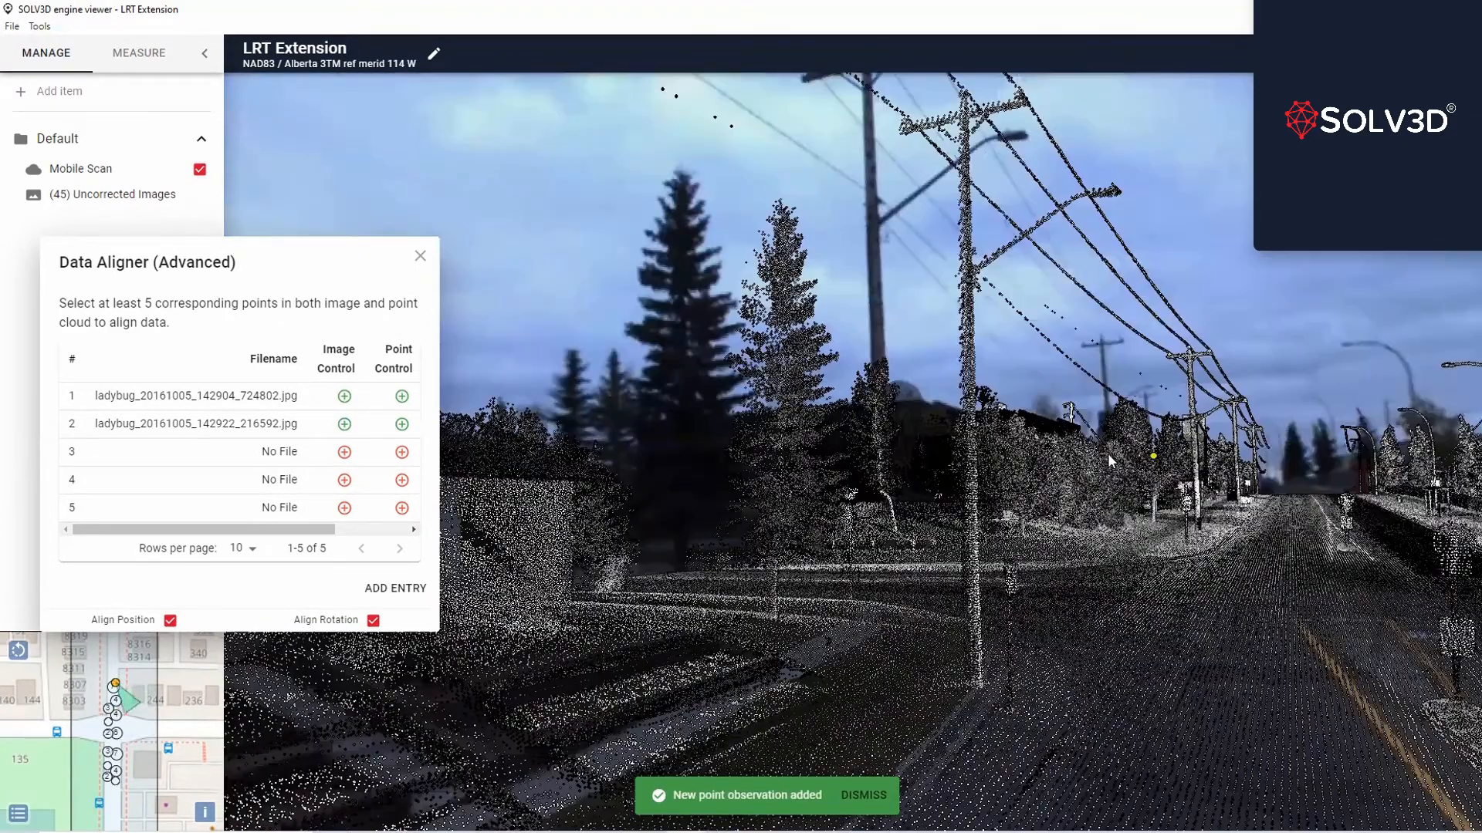
scroll(872, 457, up, 5)
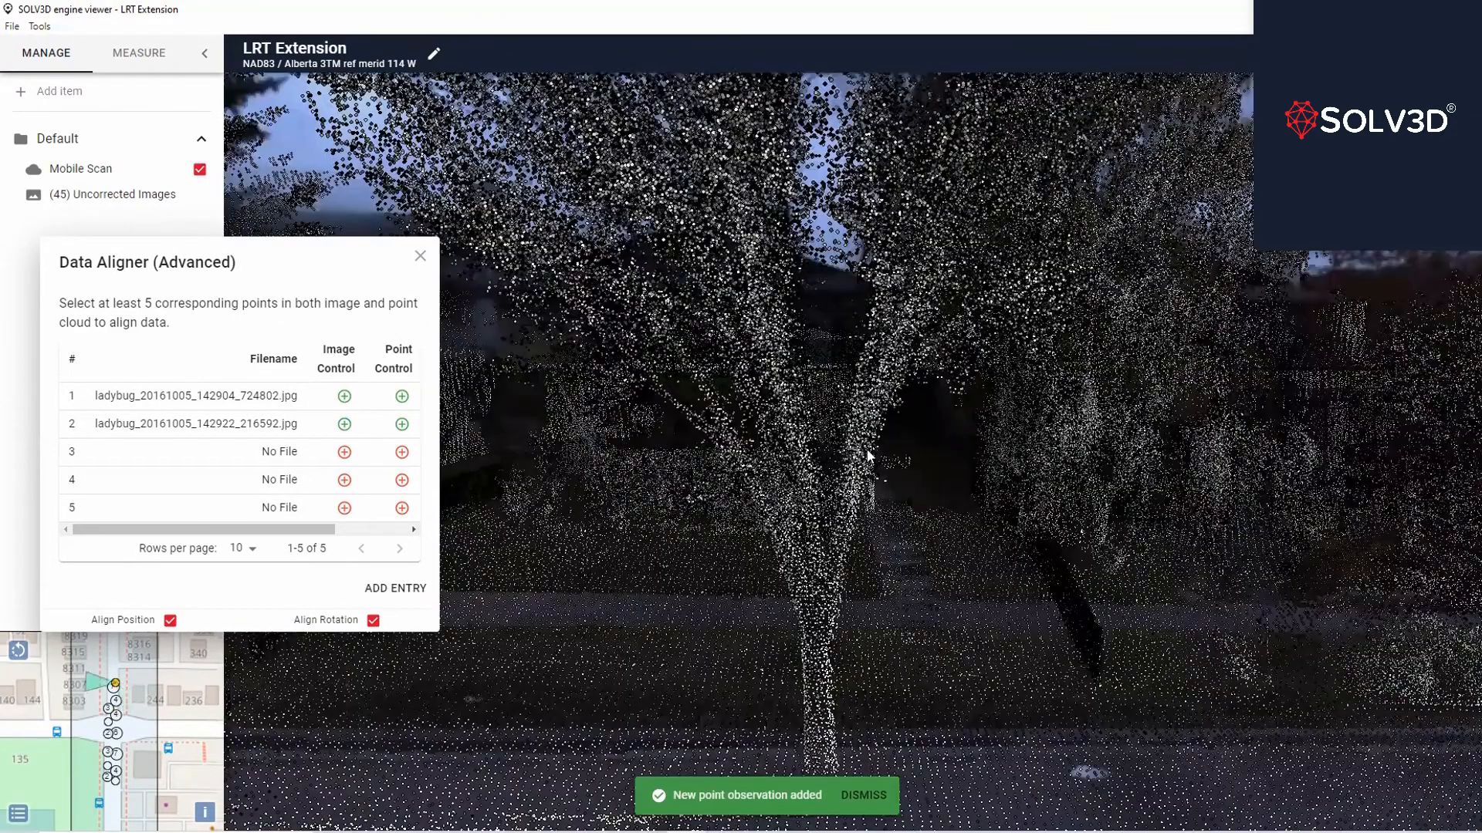
scroll(815, 494, down, 3)
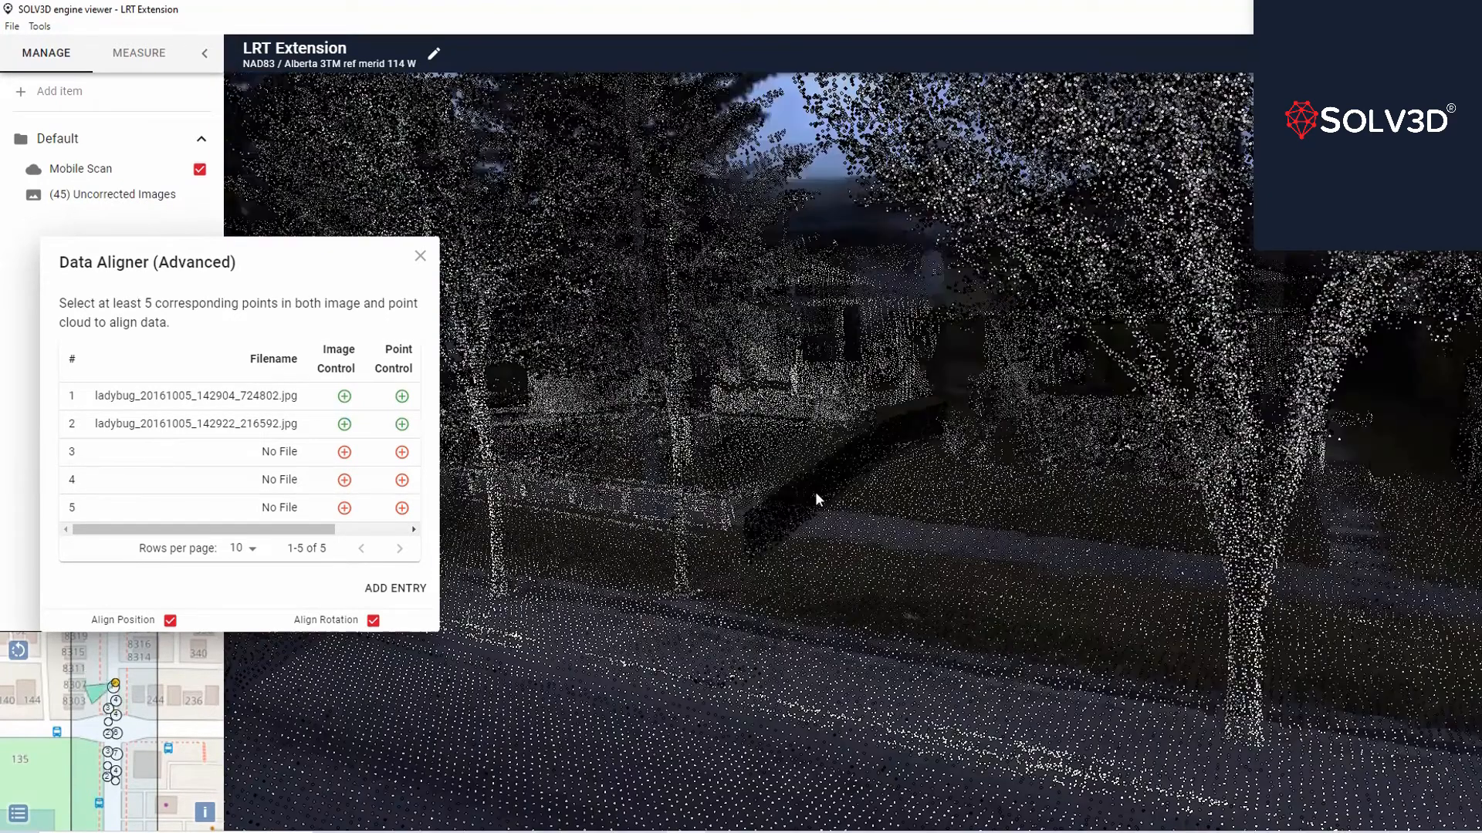
scroll(637, 626, down, 3)
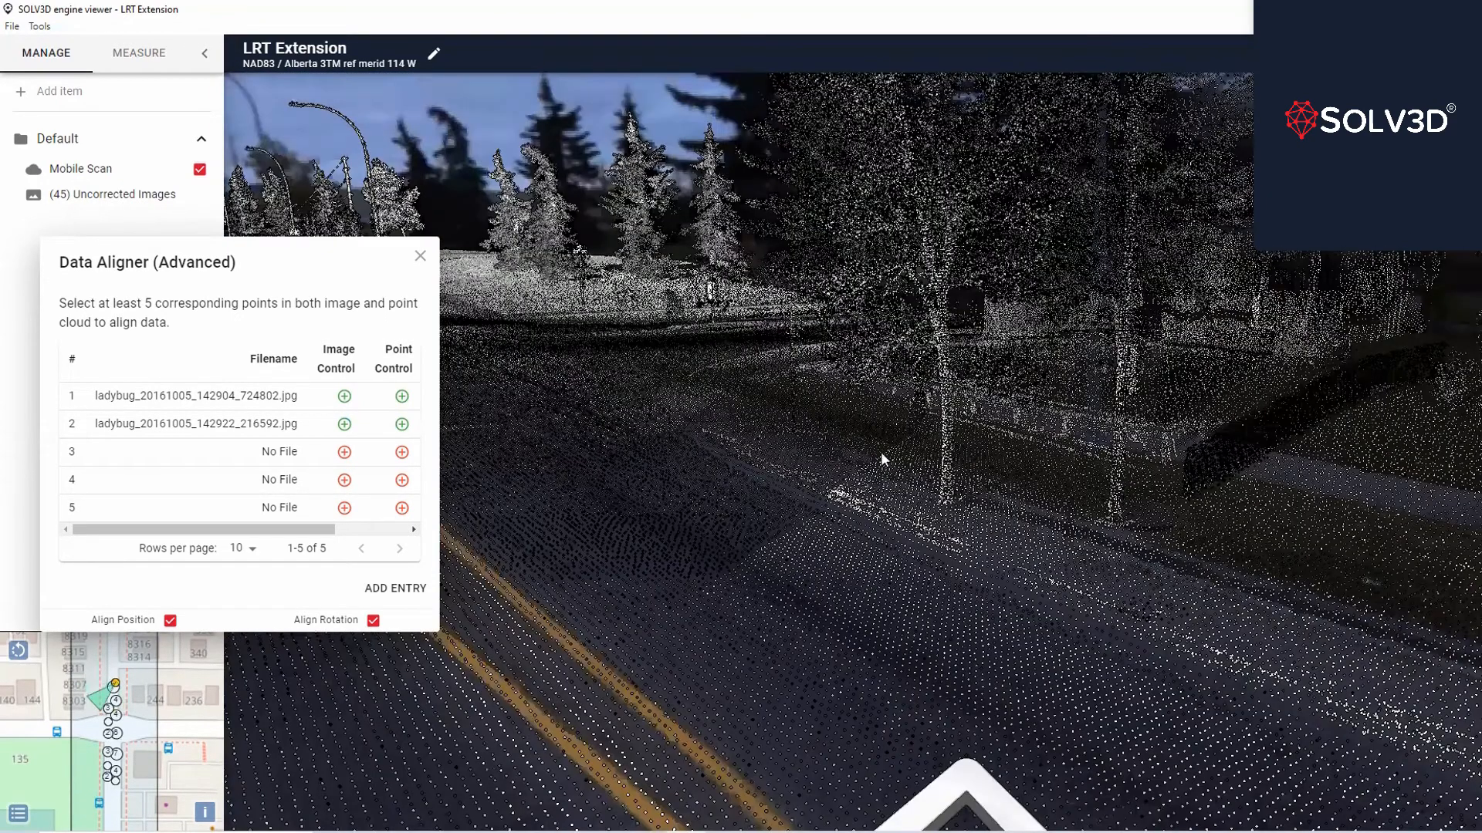
scroll(1146, 483, down, 3)
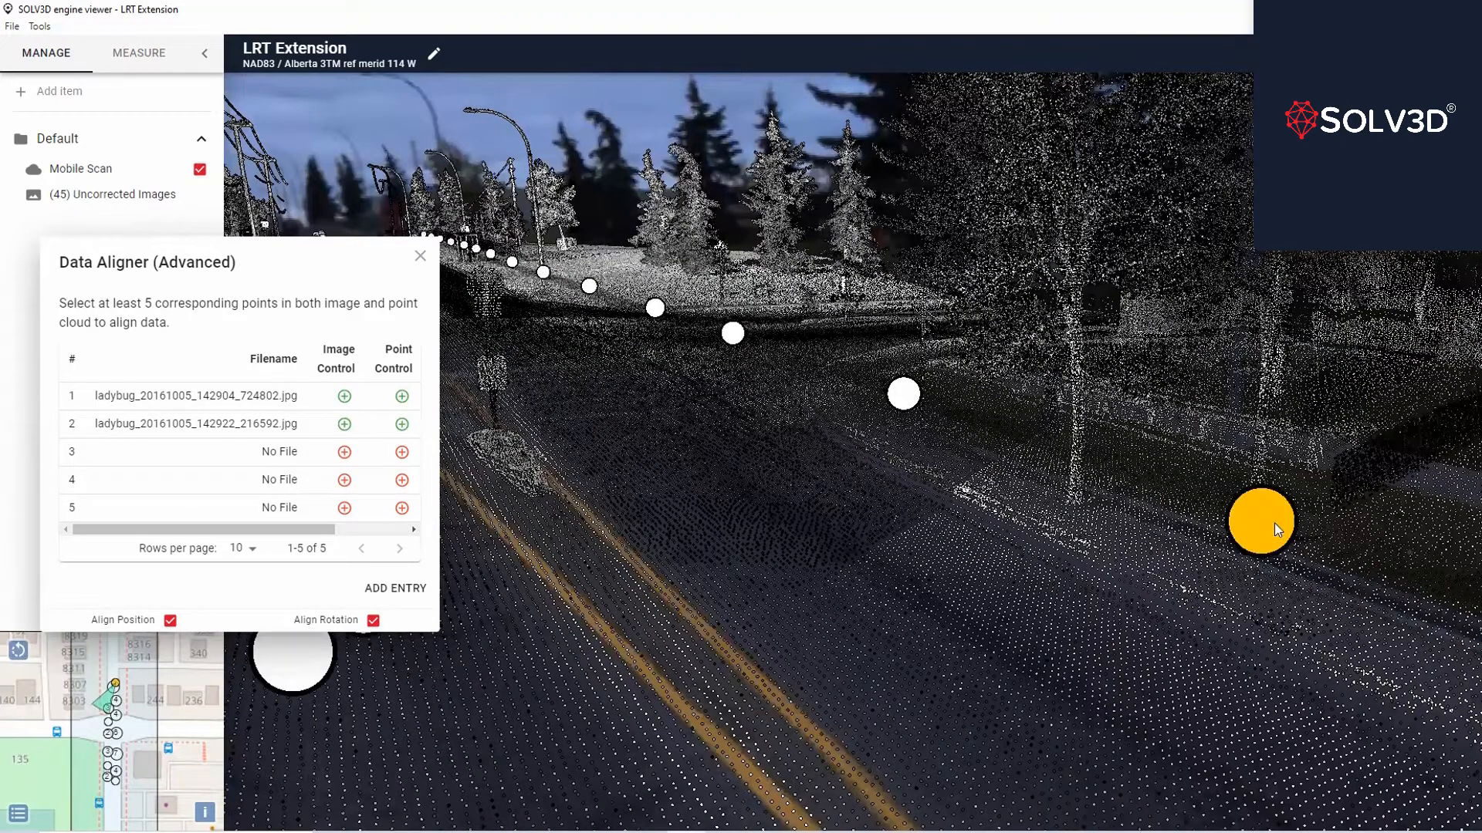
drag(1276, 520, 1275, 519)
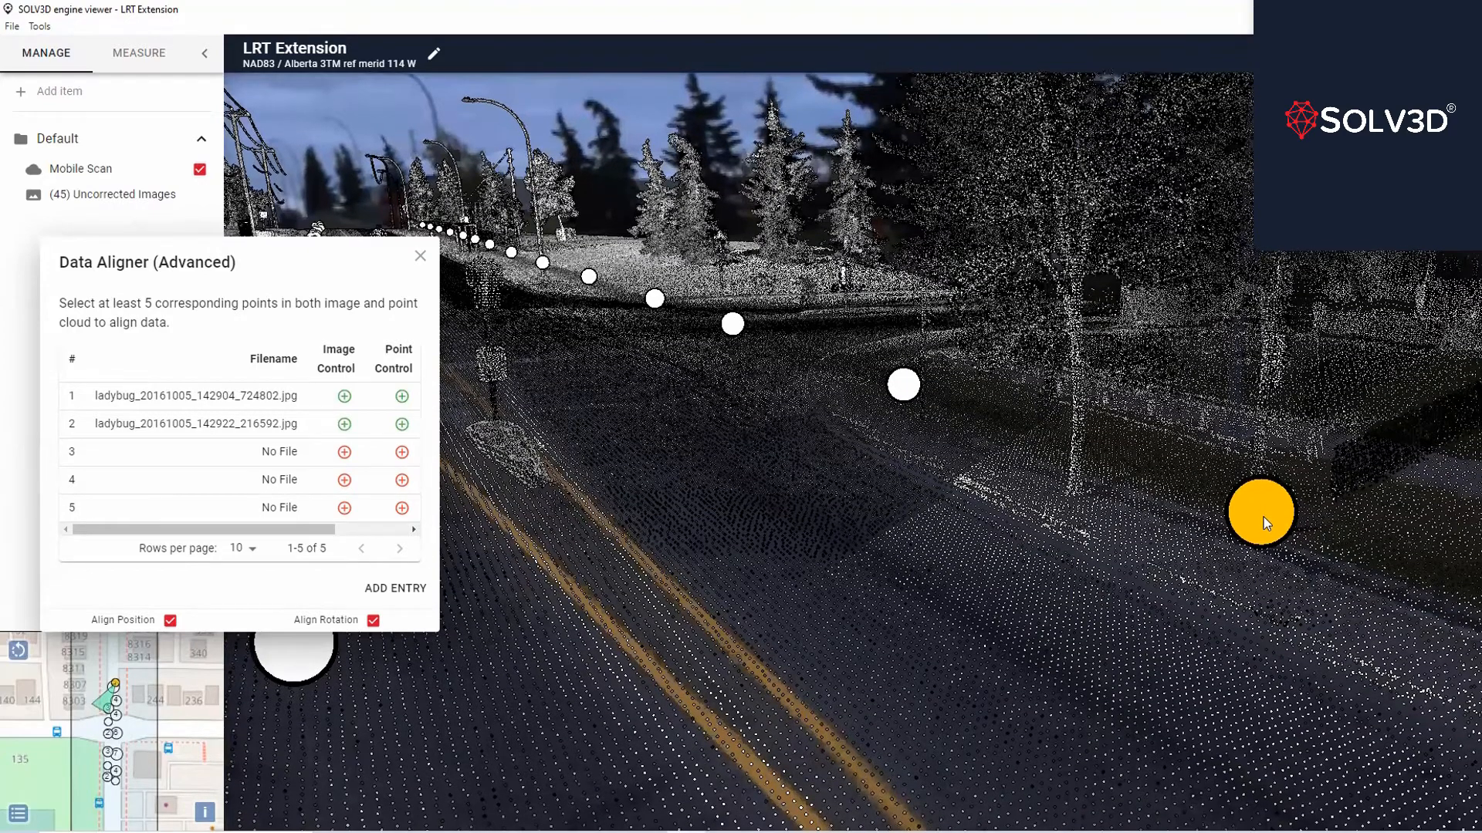
click(1262, 517)
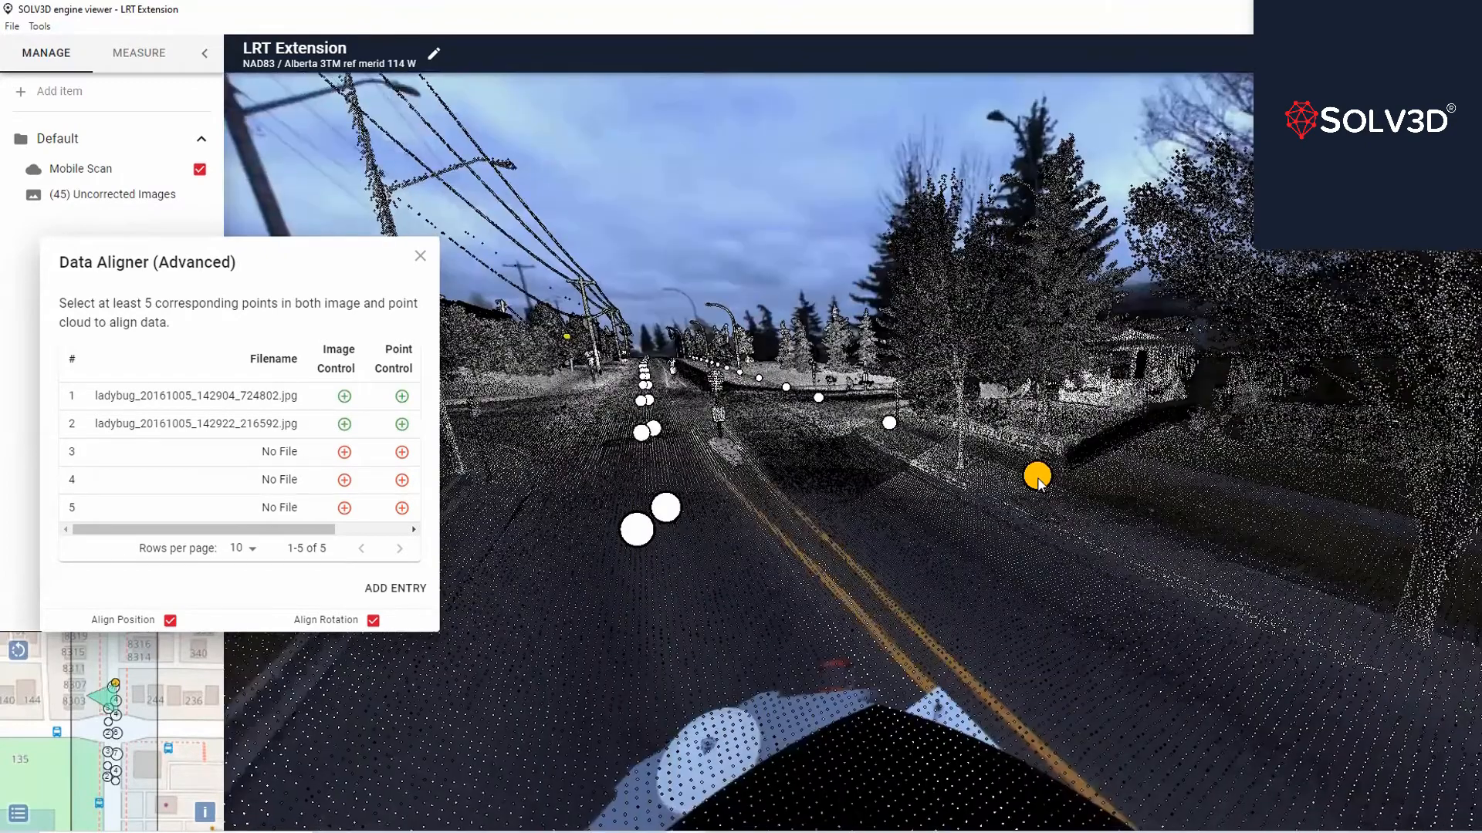
click(1037, 477)
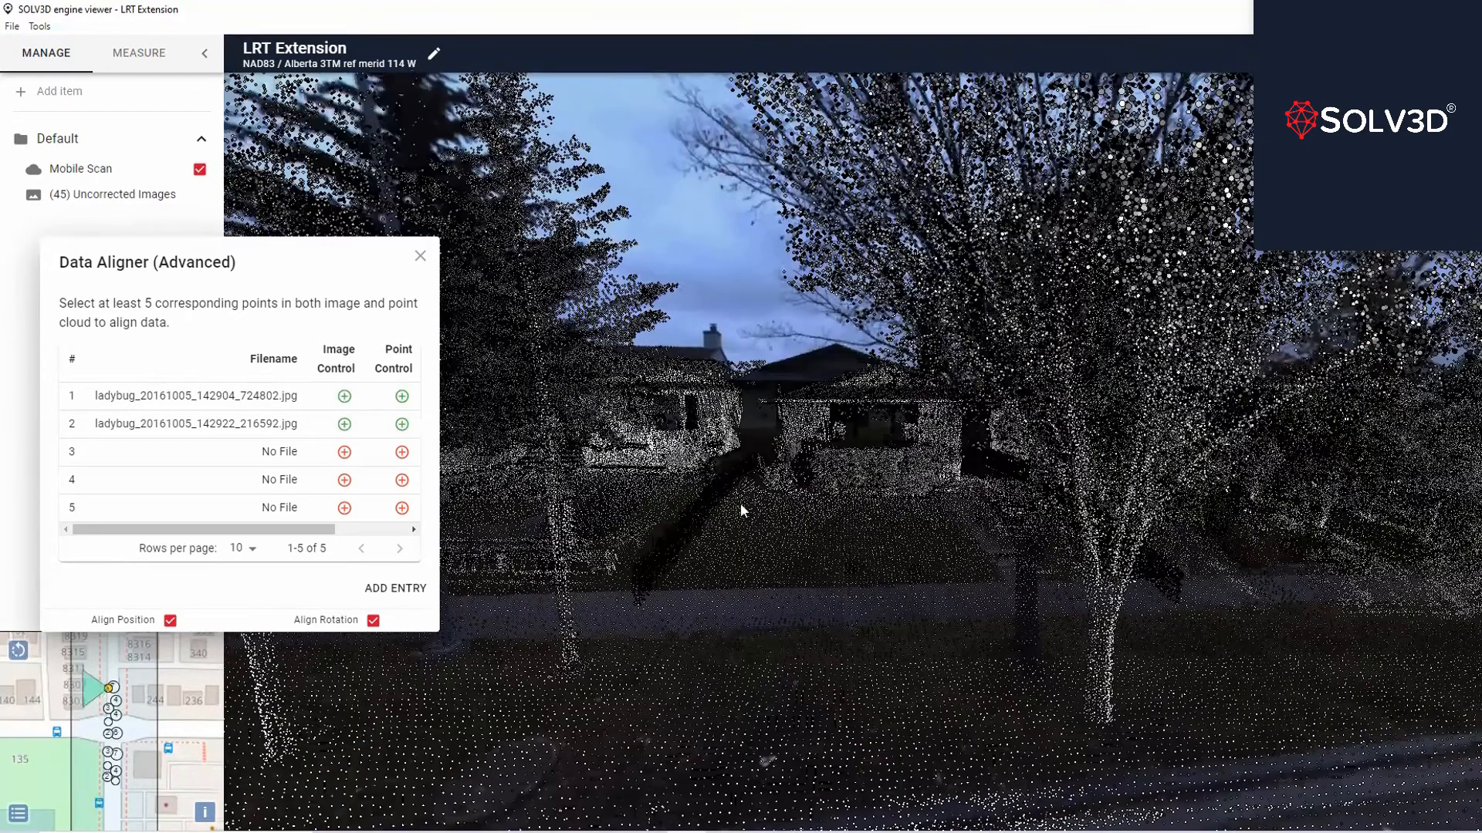
Step: Move one camera position further along the road and frame the gabled house with the tall narrow tree behind it
scroll(697, 420, up, 5)
drag(781, 431, 1194, 425)
scroll(812, 569, down, 5)
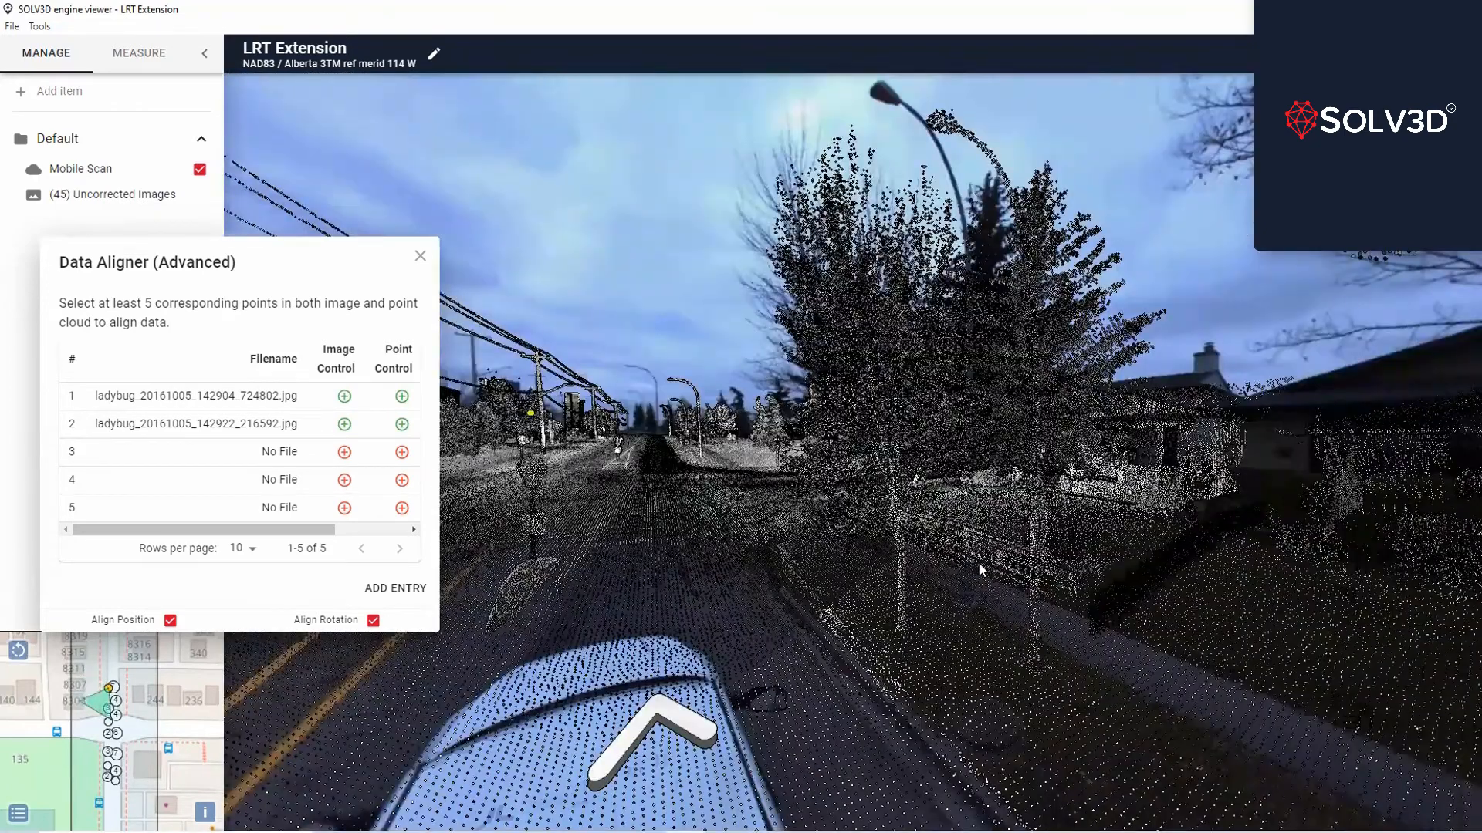
drag(979, 562, 1157, 524)
click(974, 503)
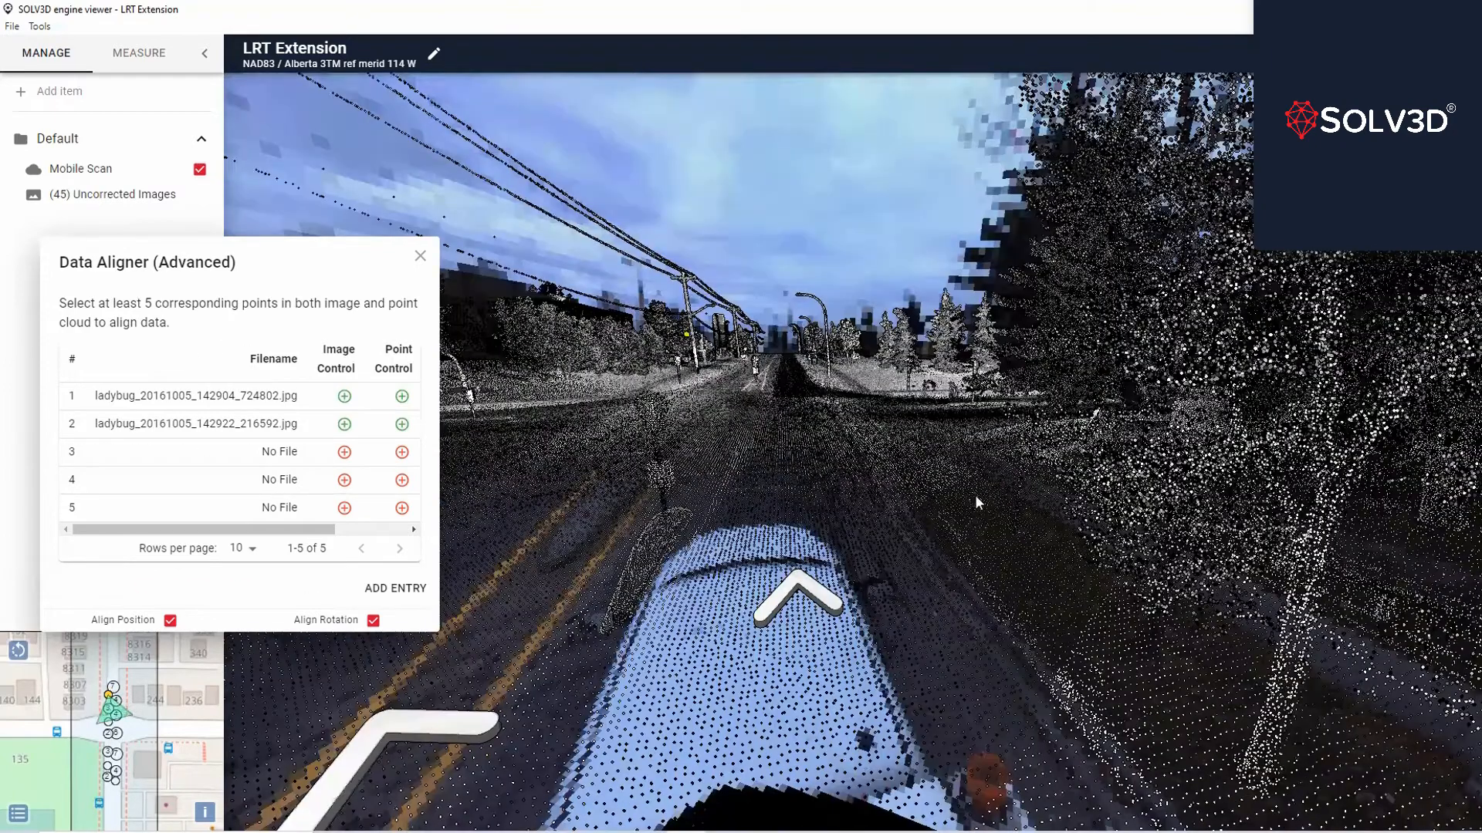
drag(888, 369, 966, 354)
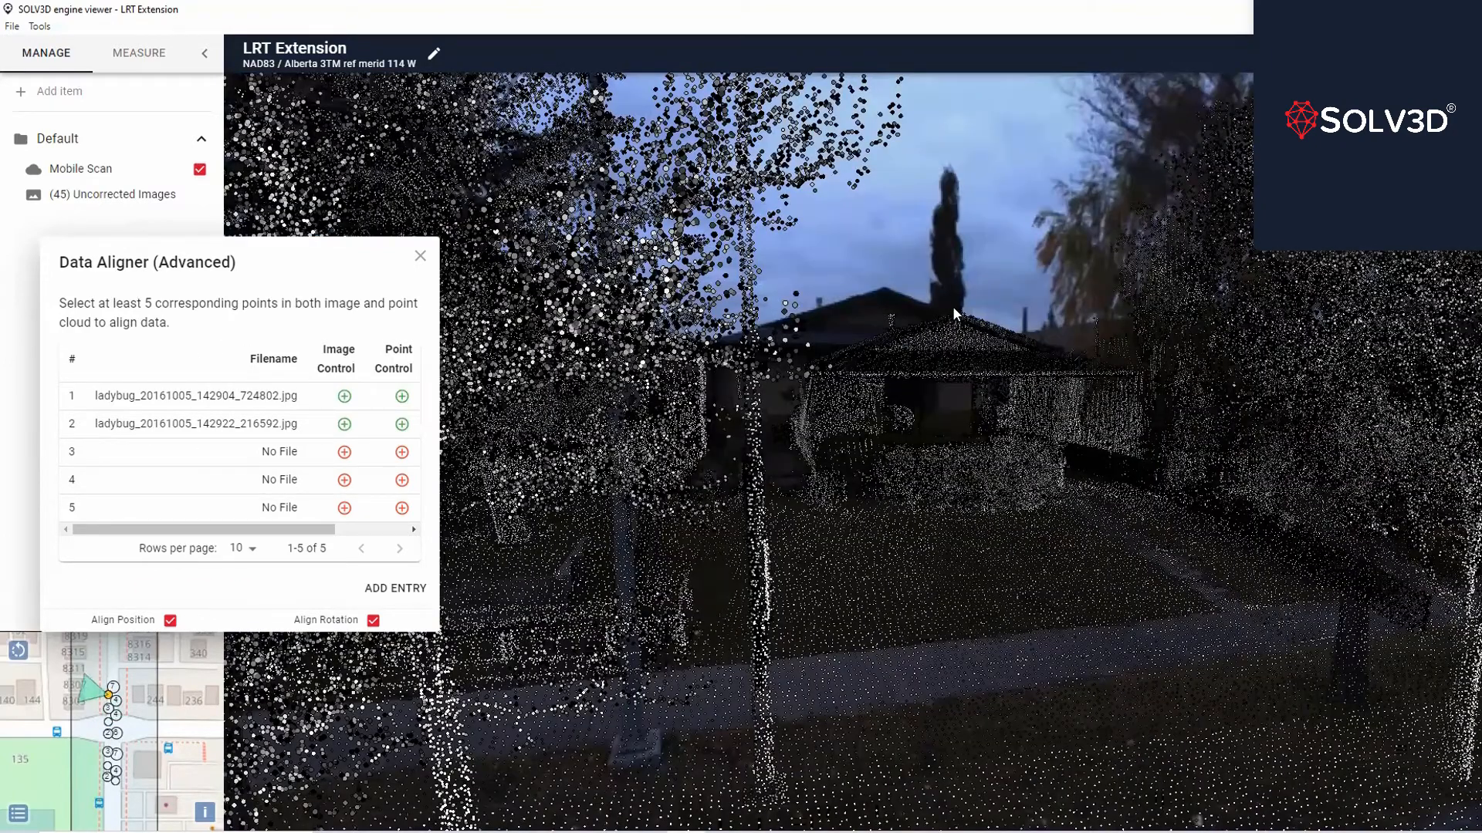
scroll(954, 313, up, 2)
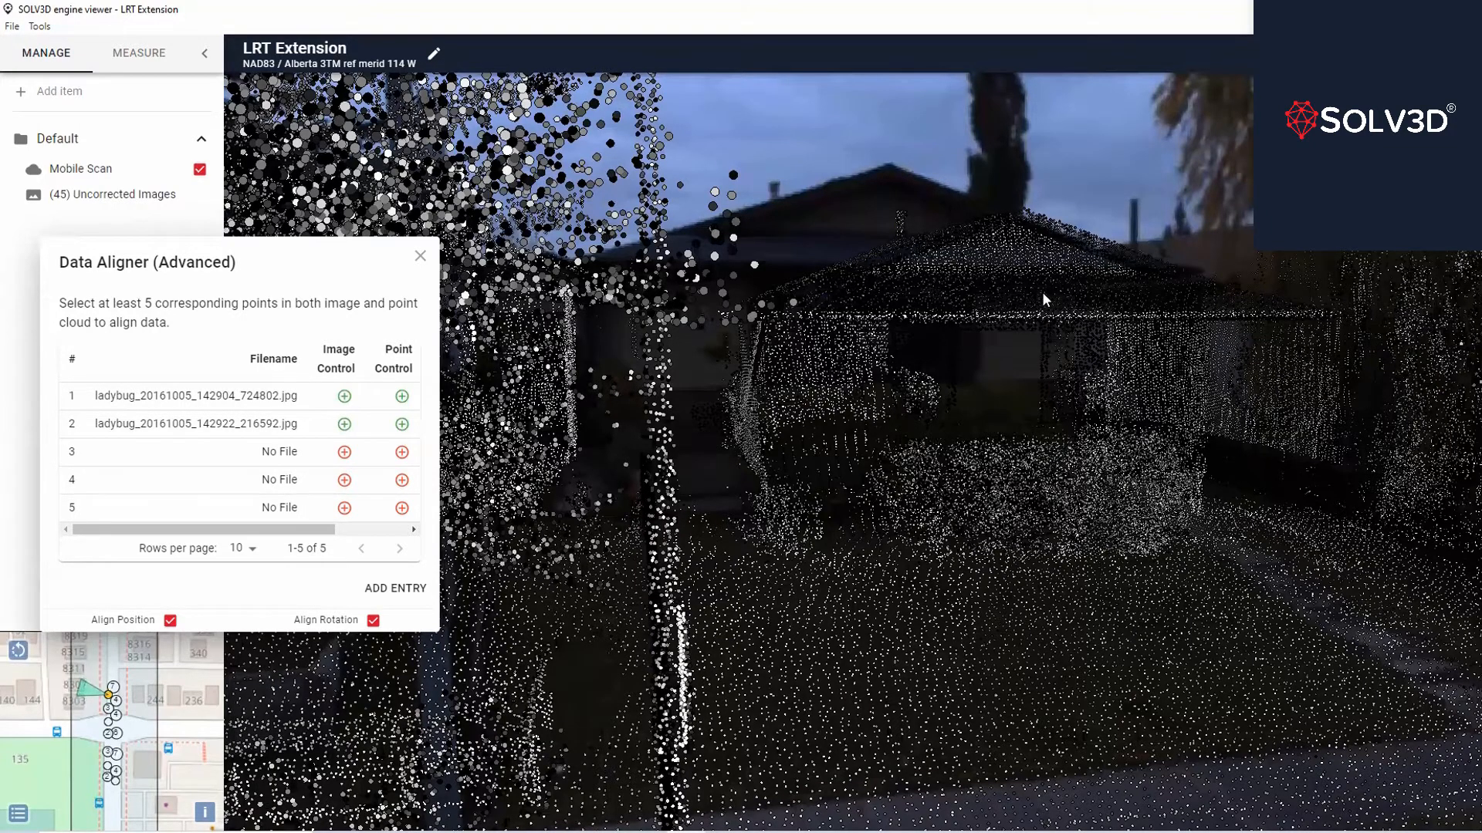
drag(1043, 299, 1013, 400)
Step: Set the point cloud's colour scheme to blue shades
click(1470, 352)
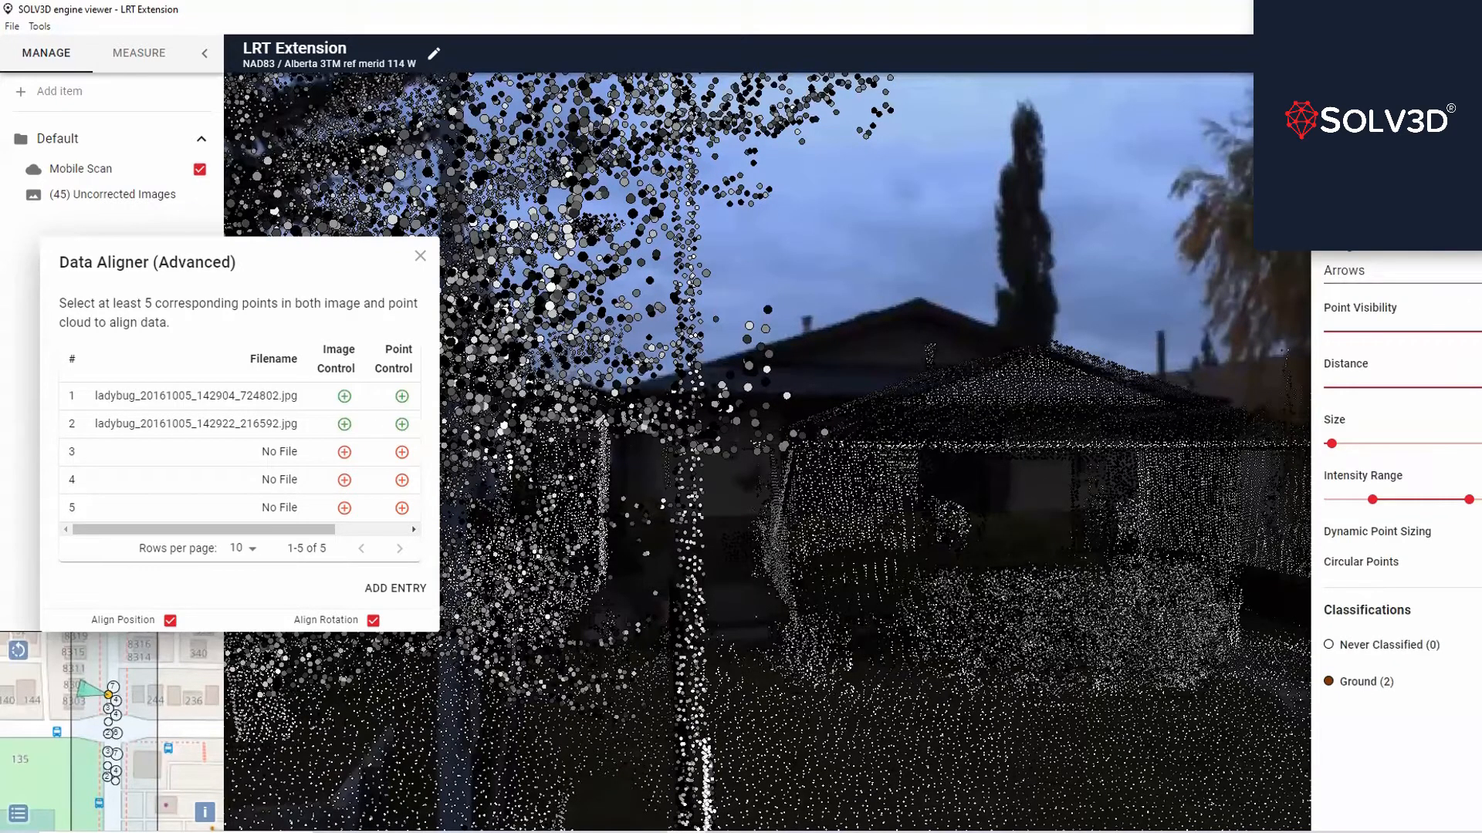
click(1398, 215)
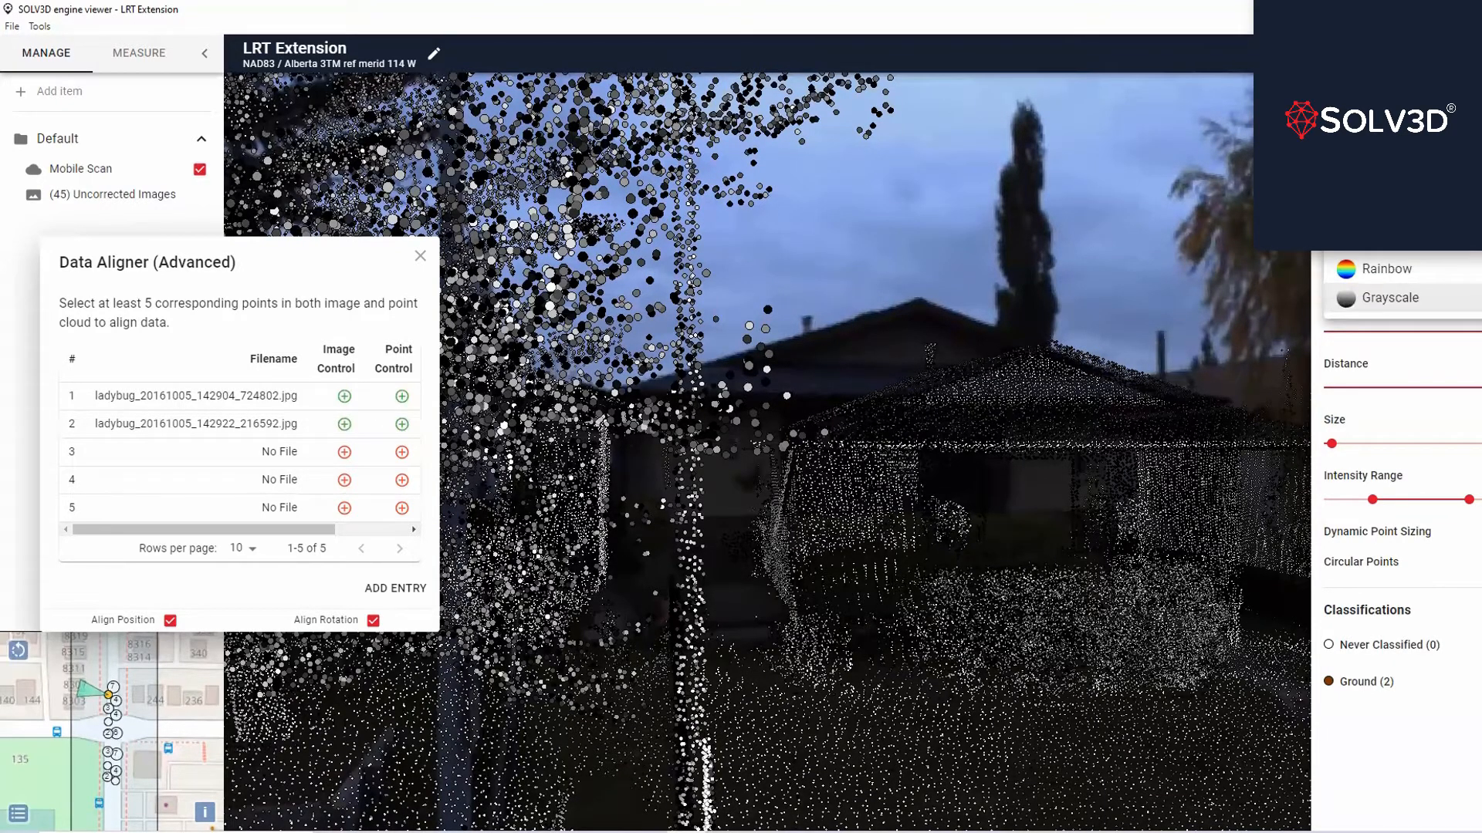
click(1389, 240)
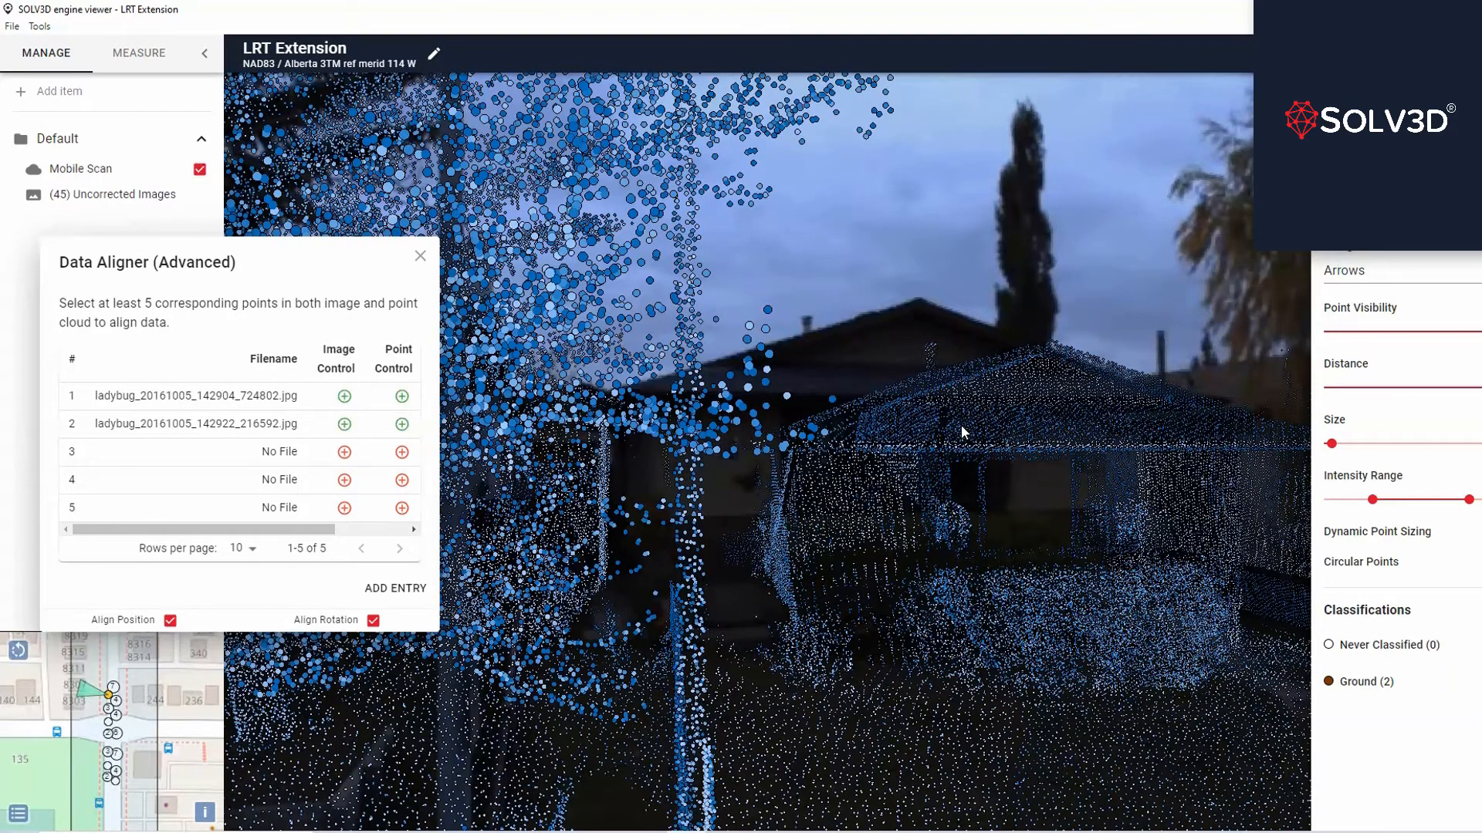
Step: Set entry 3's image control at the house's roof peak and its point control at the same peak in the point cloud
scroll(1008, 304, up, 5)
drag(850, 427, 378, 650)
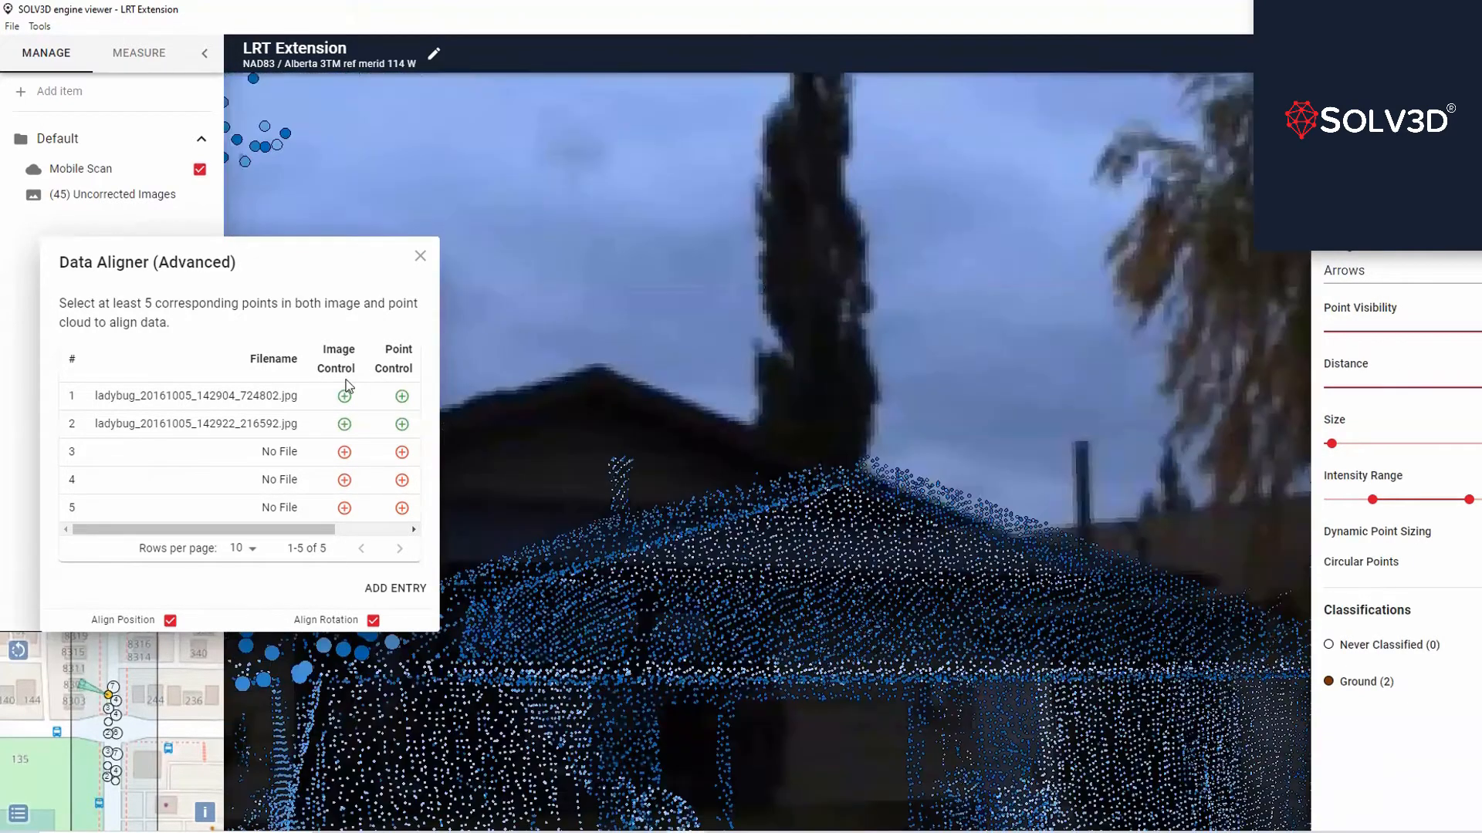
click(345, 452)
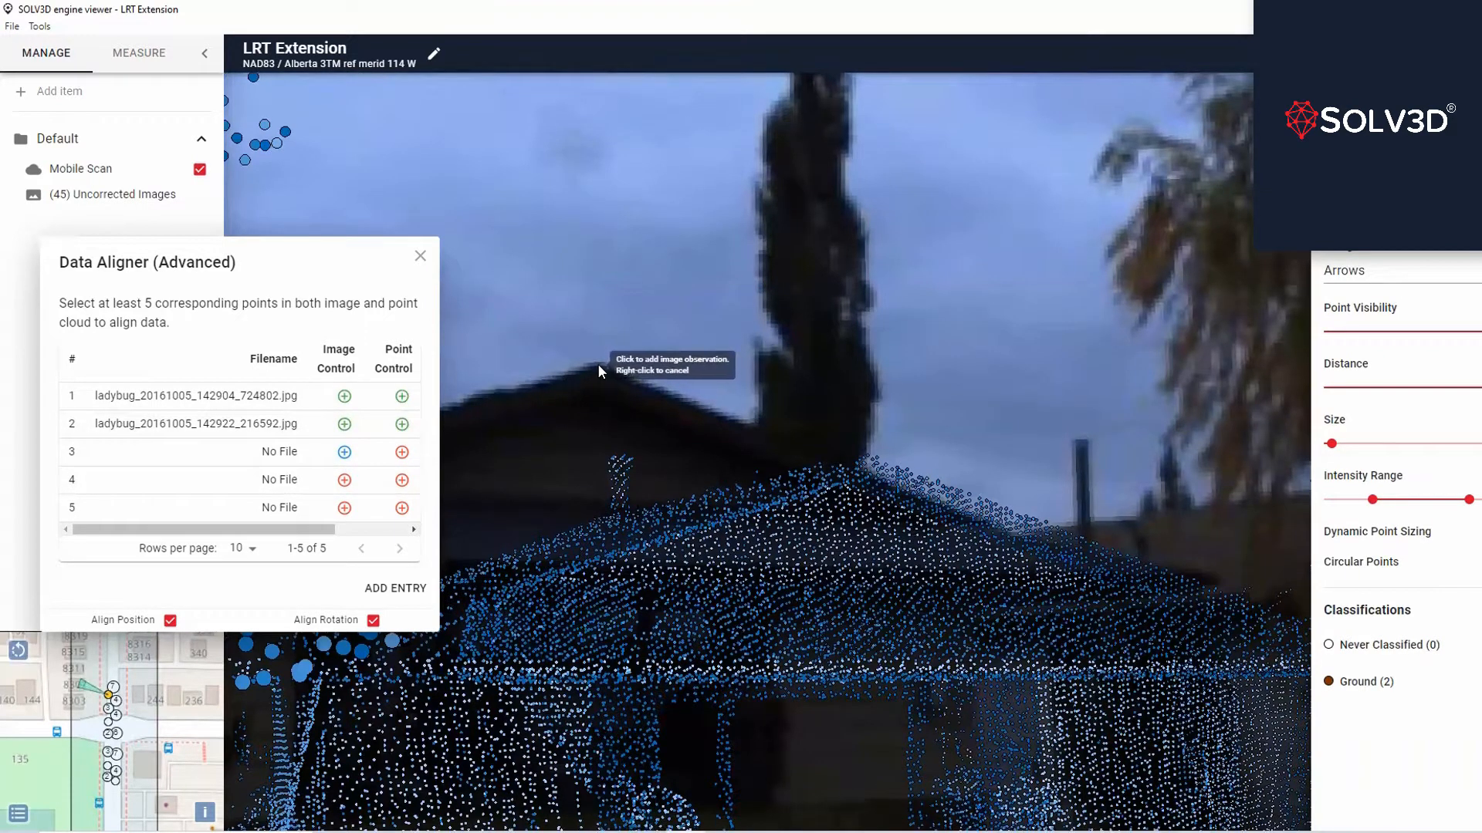
click(599, 365)
click(402, 452)
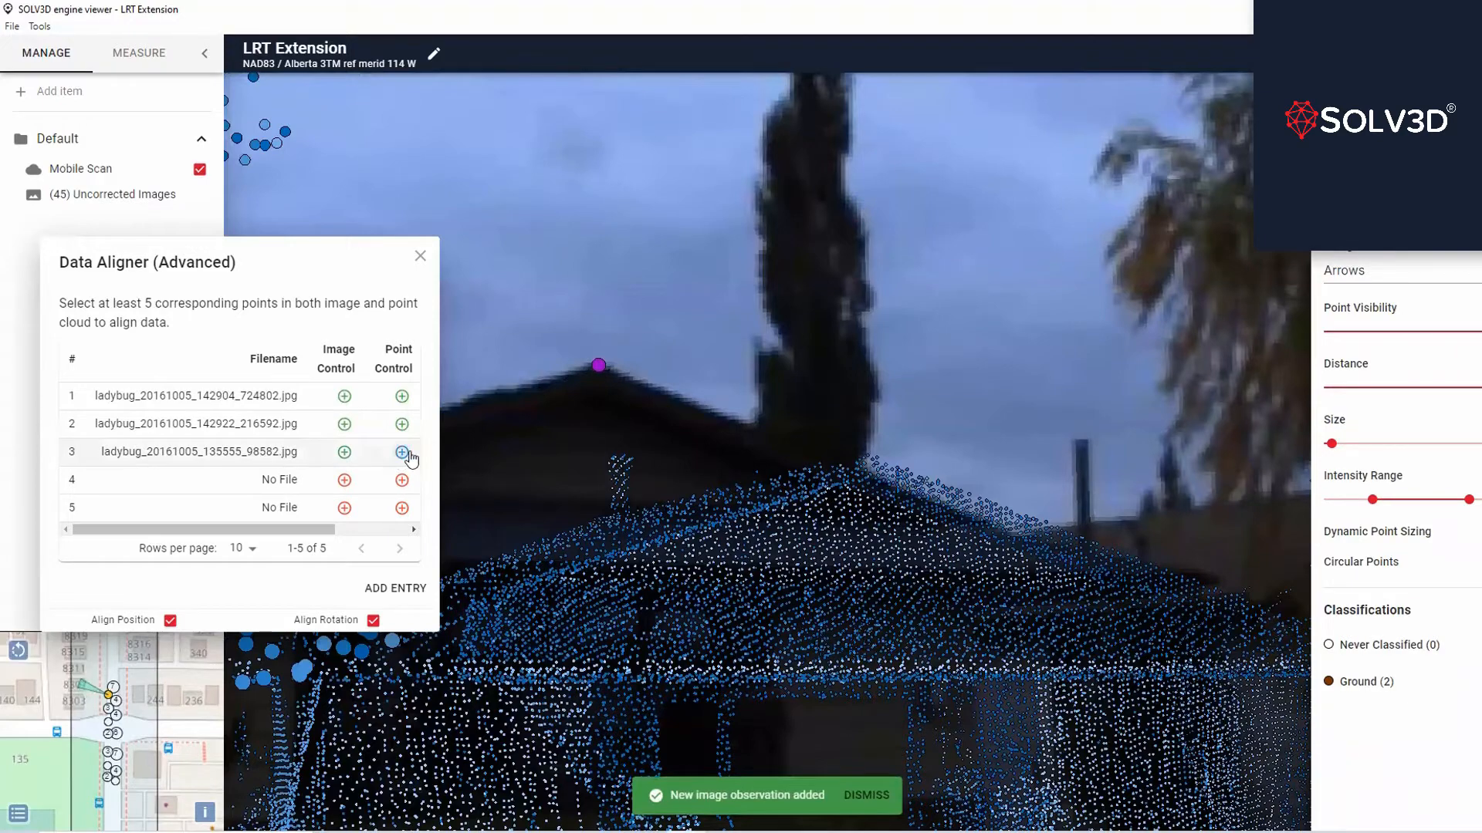
scroll(840, 461, up, 5)
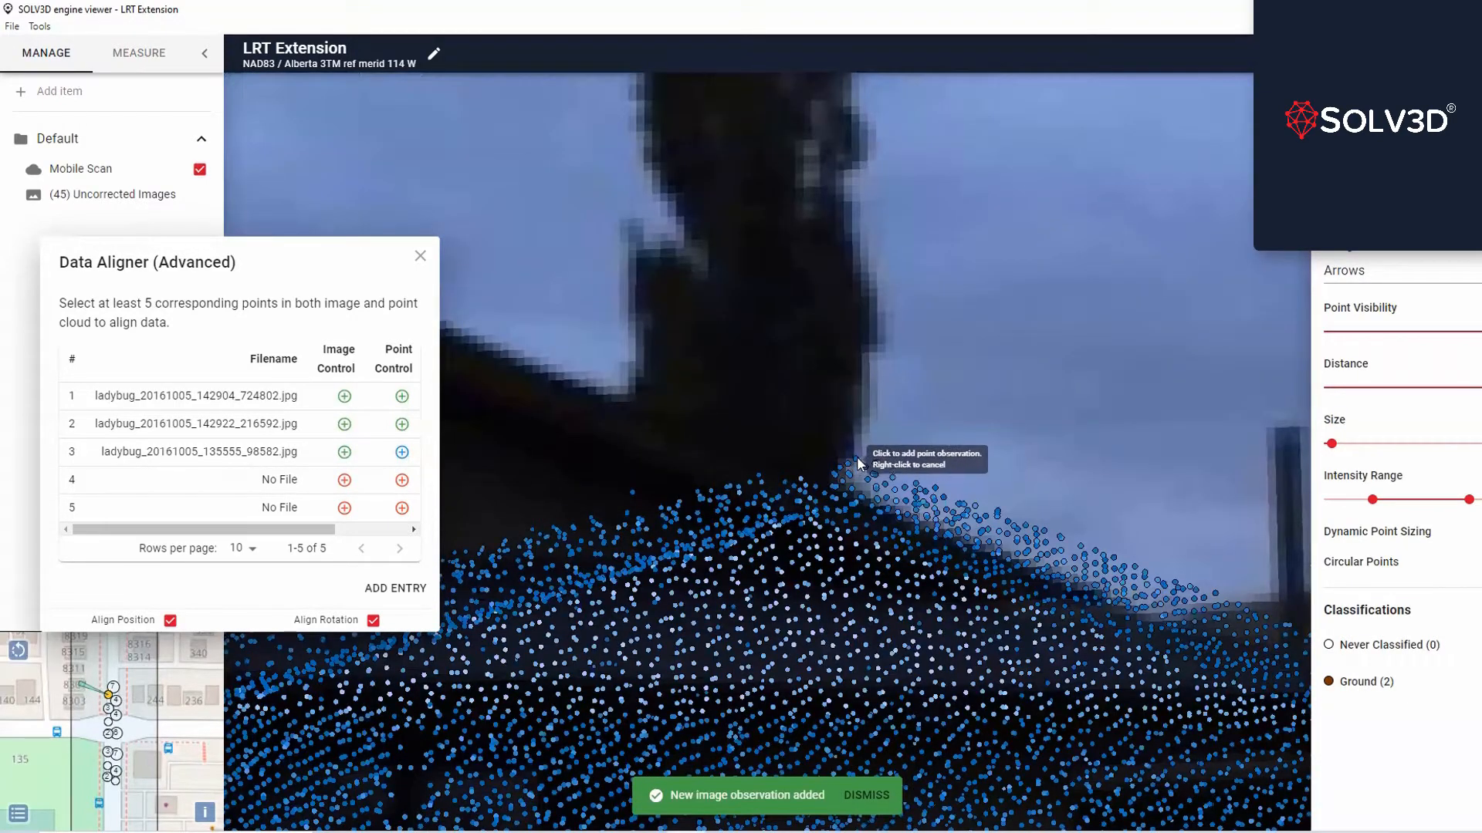
click(857, 456)
Step: Move two camera positions further along the road into the intersection and frame the traffic sign on the median
scroll(861, 463, down, 5)
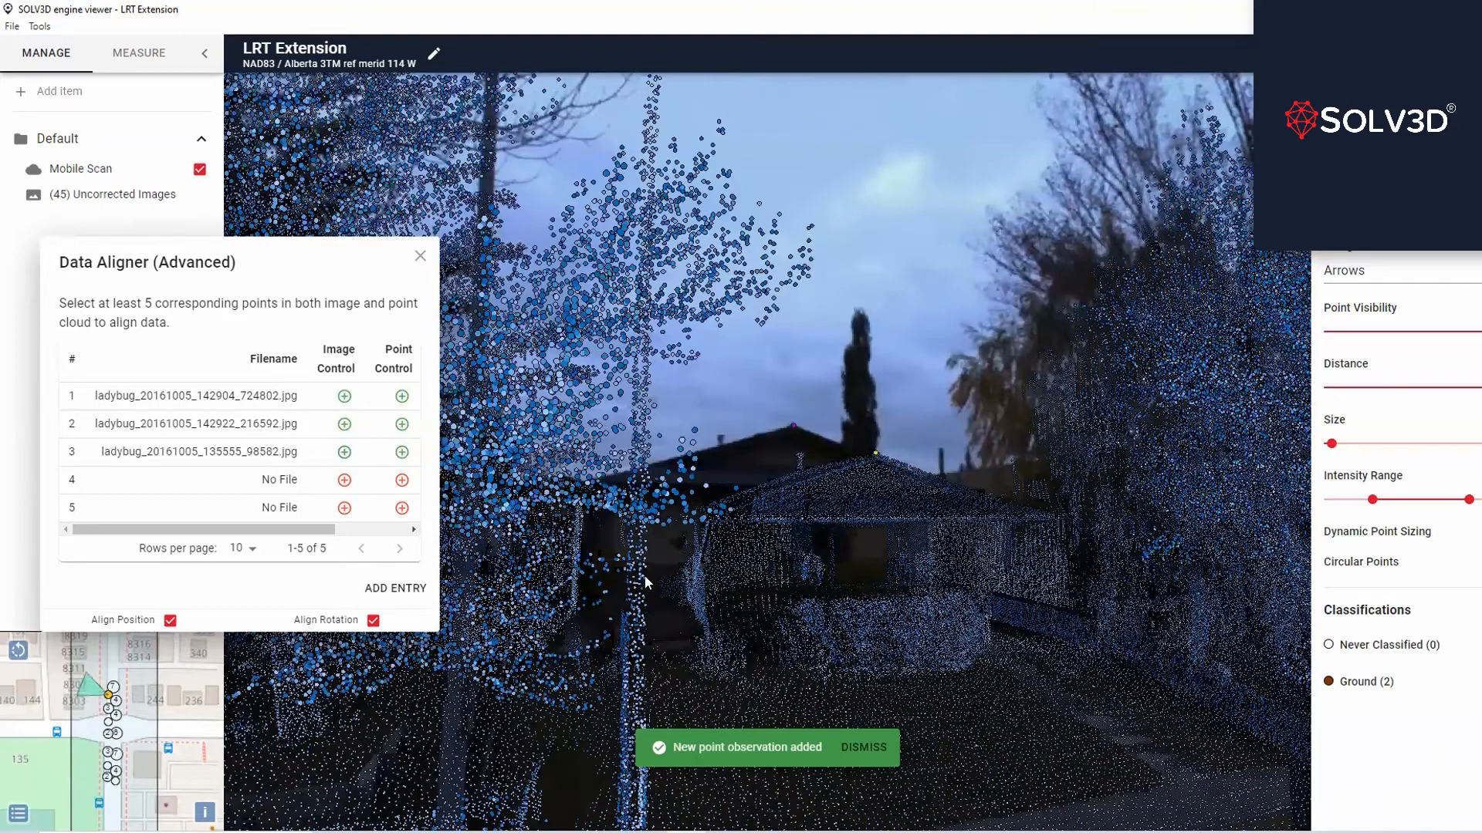
drag(645, 576, 1013, 494)
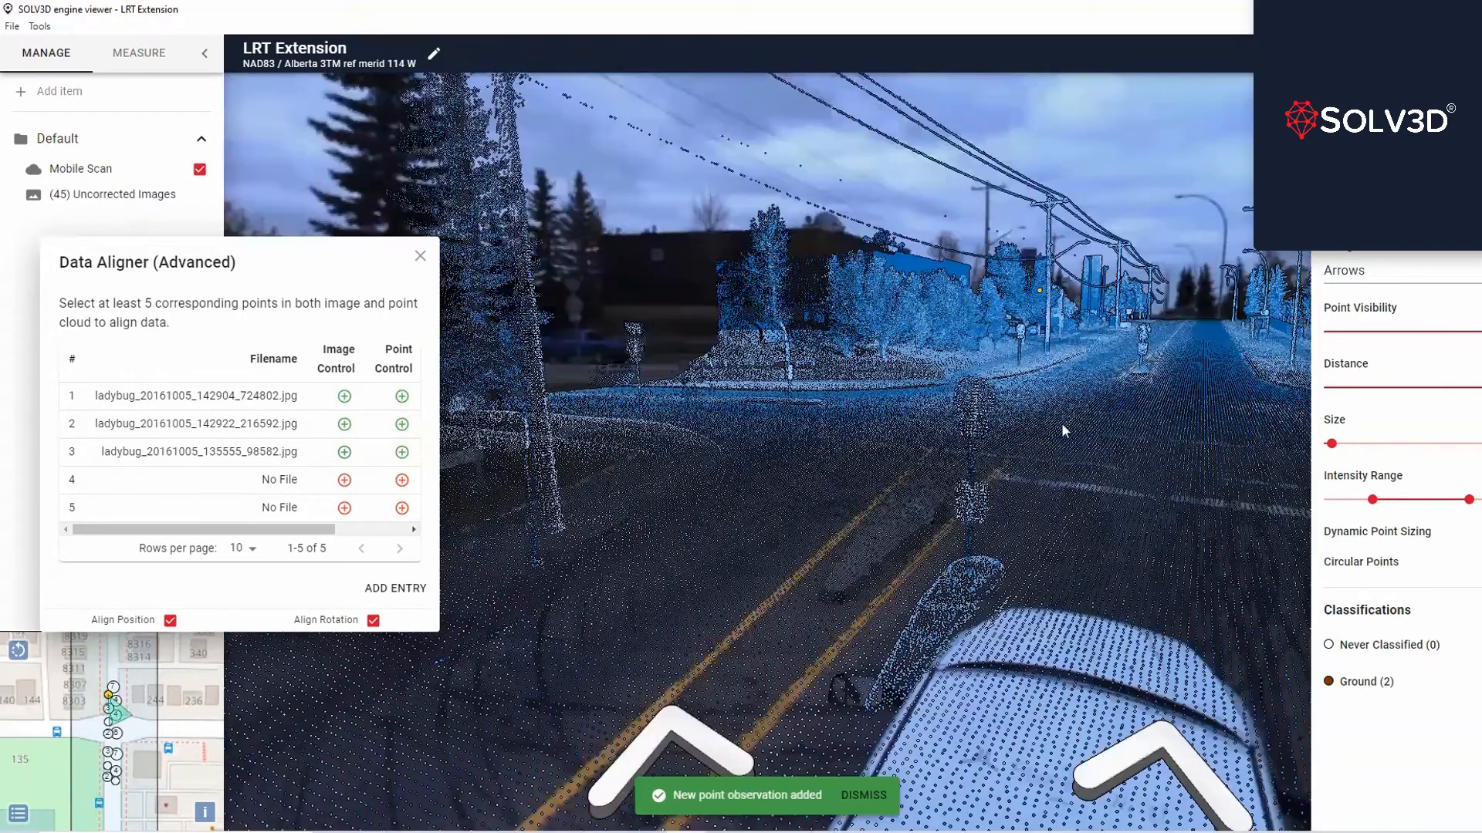
drag(1038, 439, 901, 582)
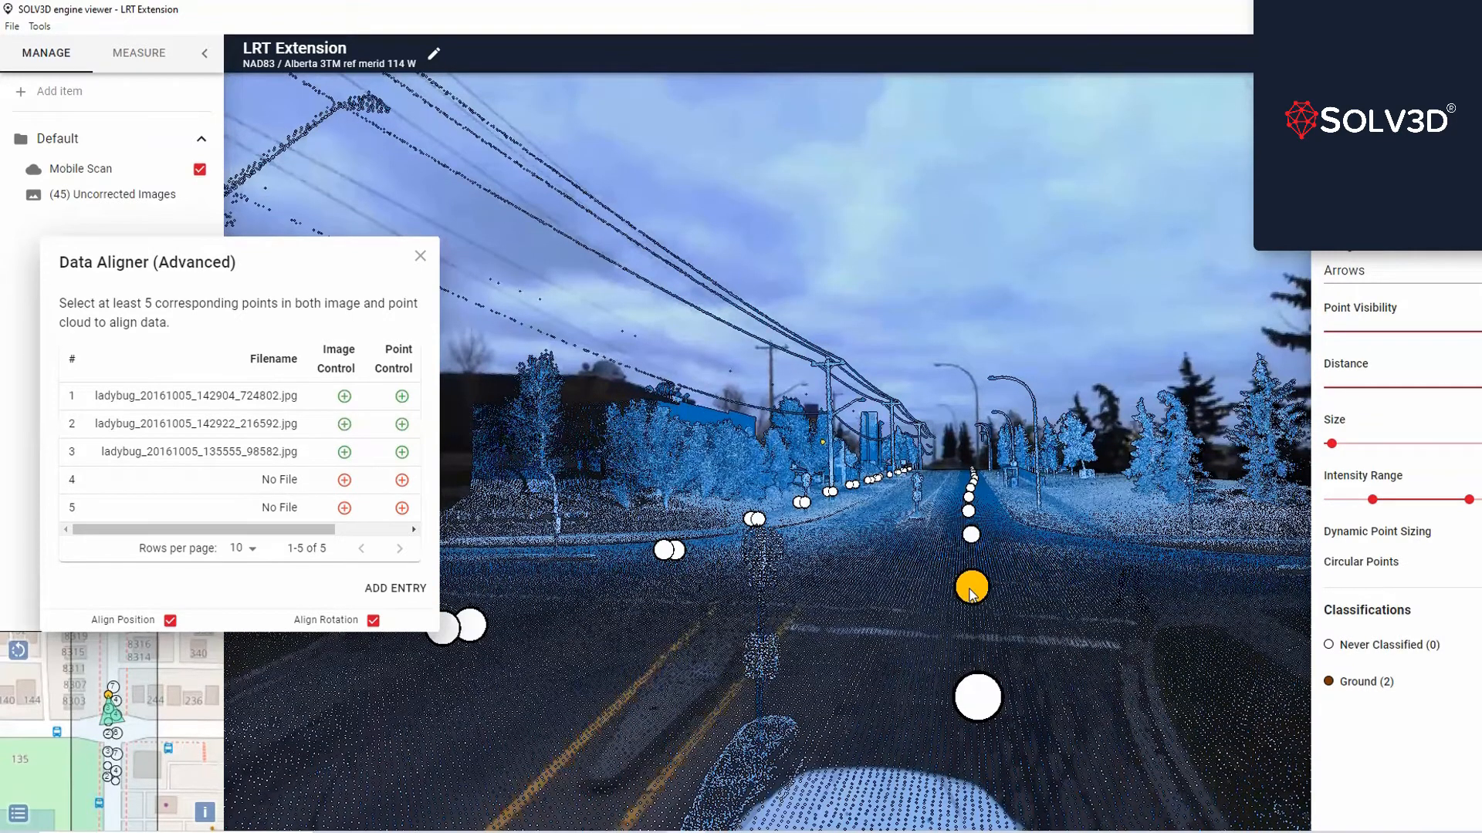
click(971, 588)
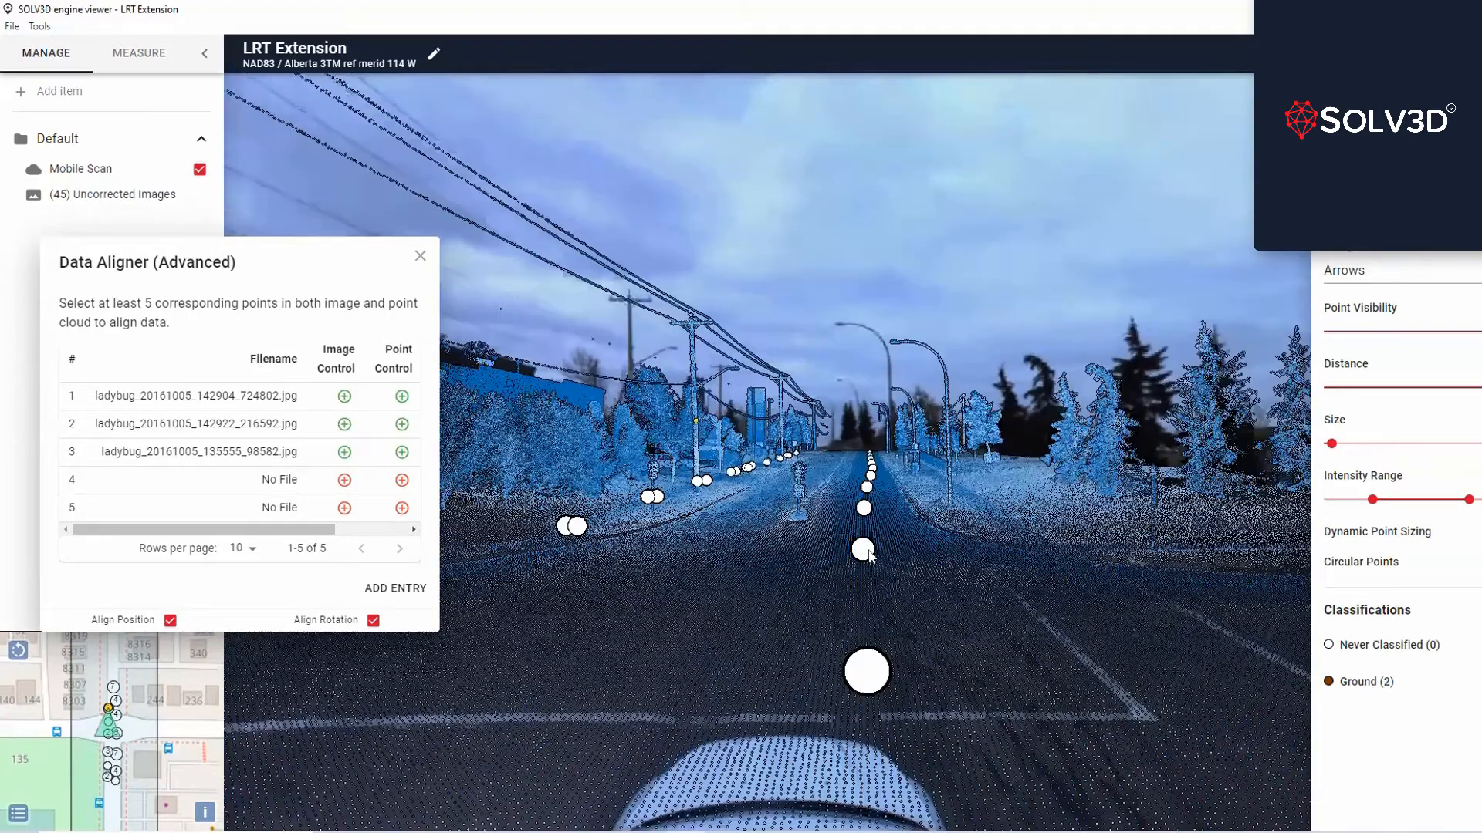
click(862, 550)
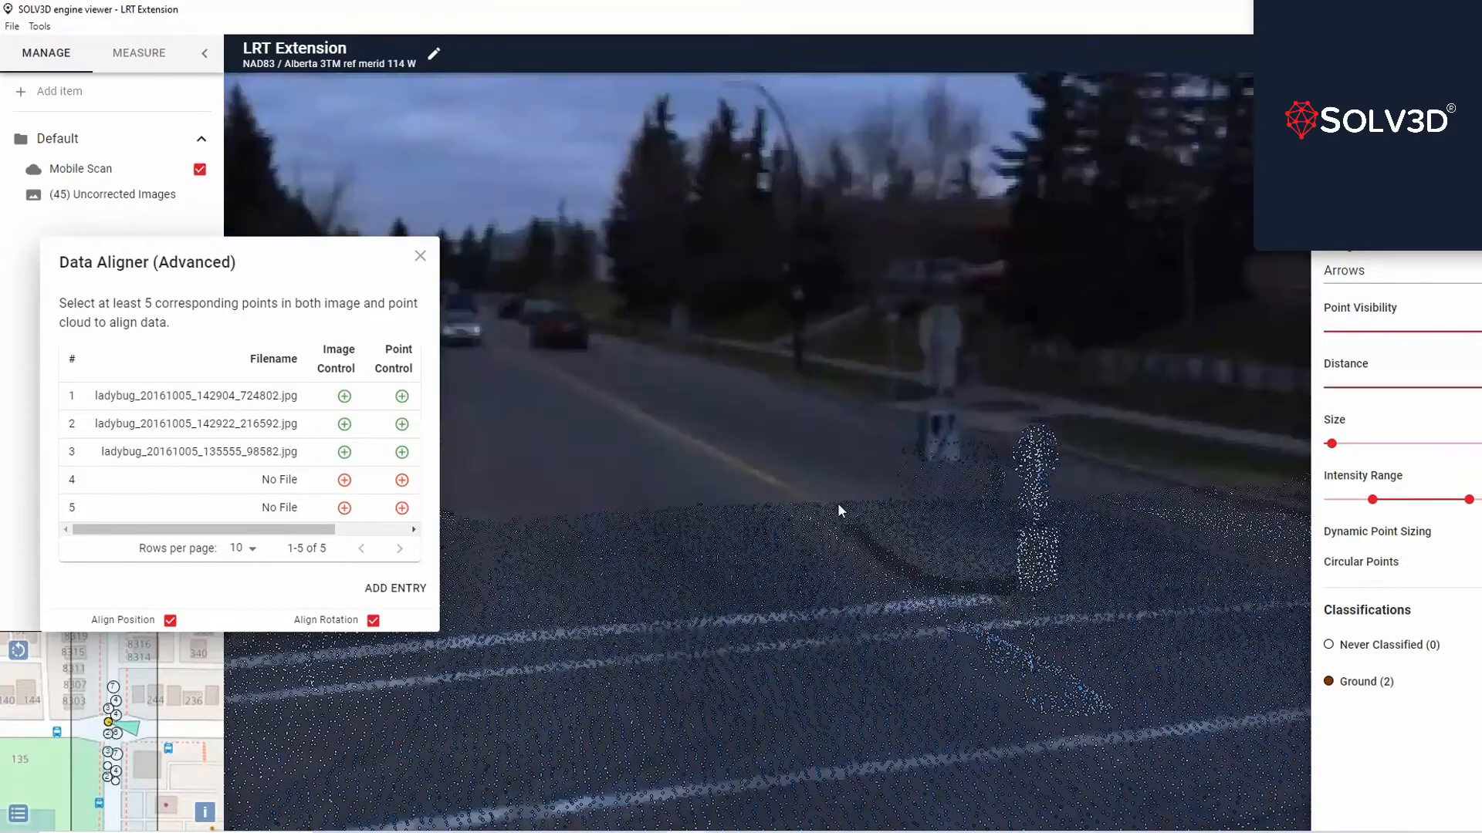
drag(775, 489, 706, 410)
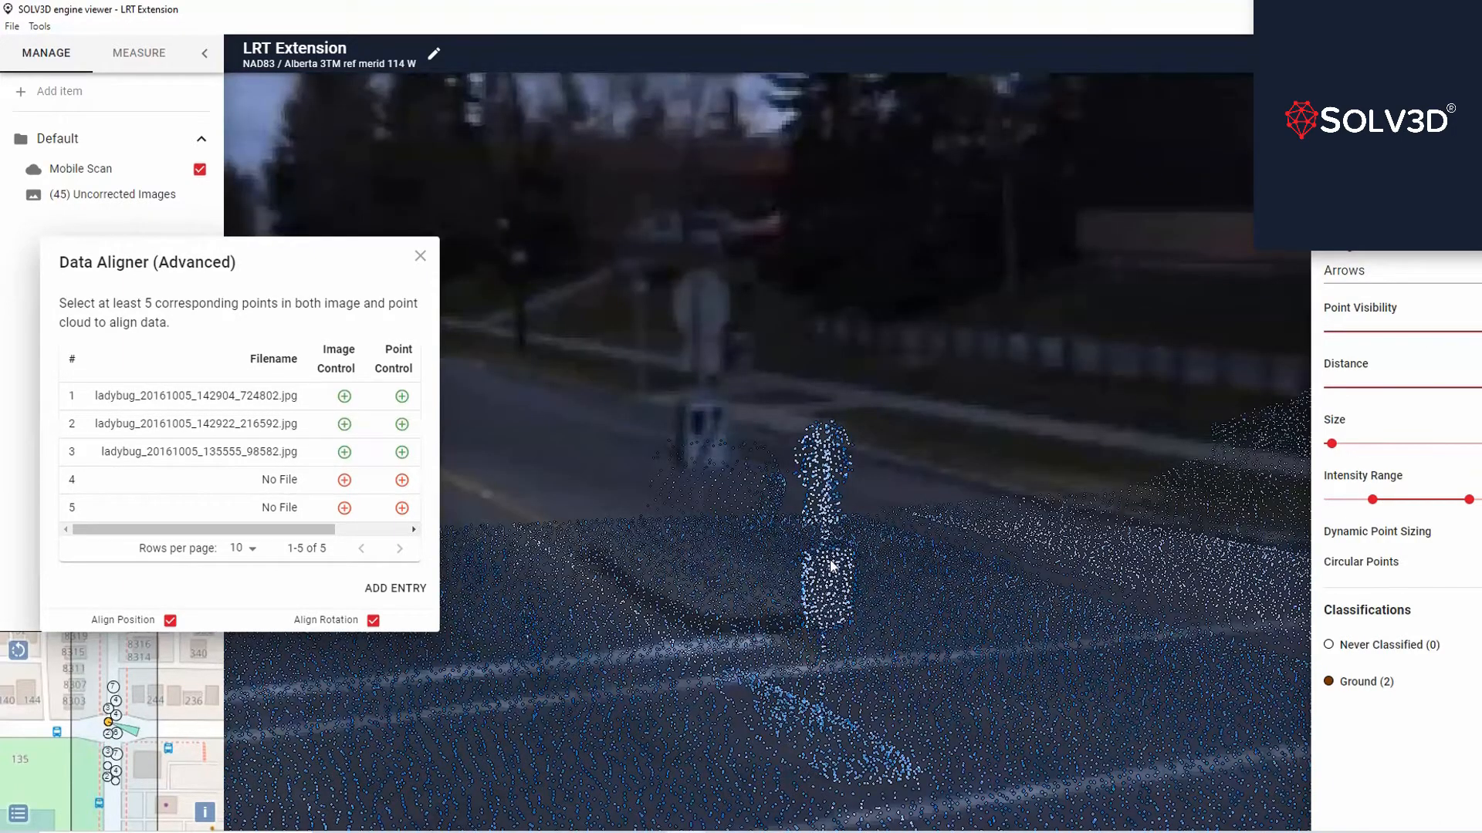
Step: Set entry 4's image control at the lower median sign's upper-right corner and its point control at the same corner in the point cloud
scroll(830, 566, up, 2)
scroll(760, 682, down, 2)
click(345, 480)
scroll(617, 397, up, 3)
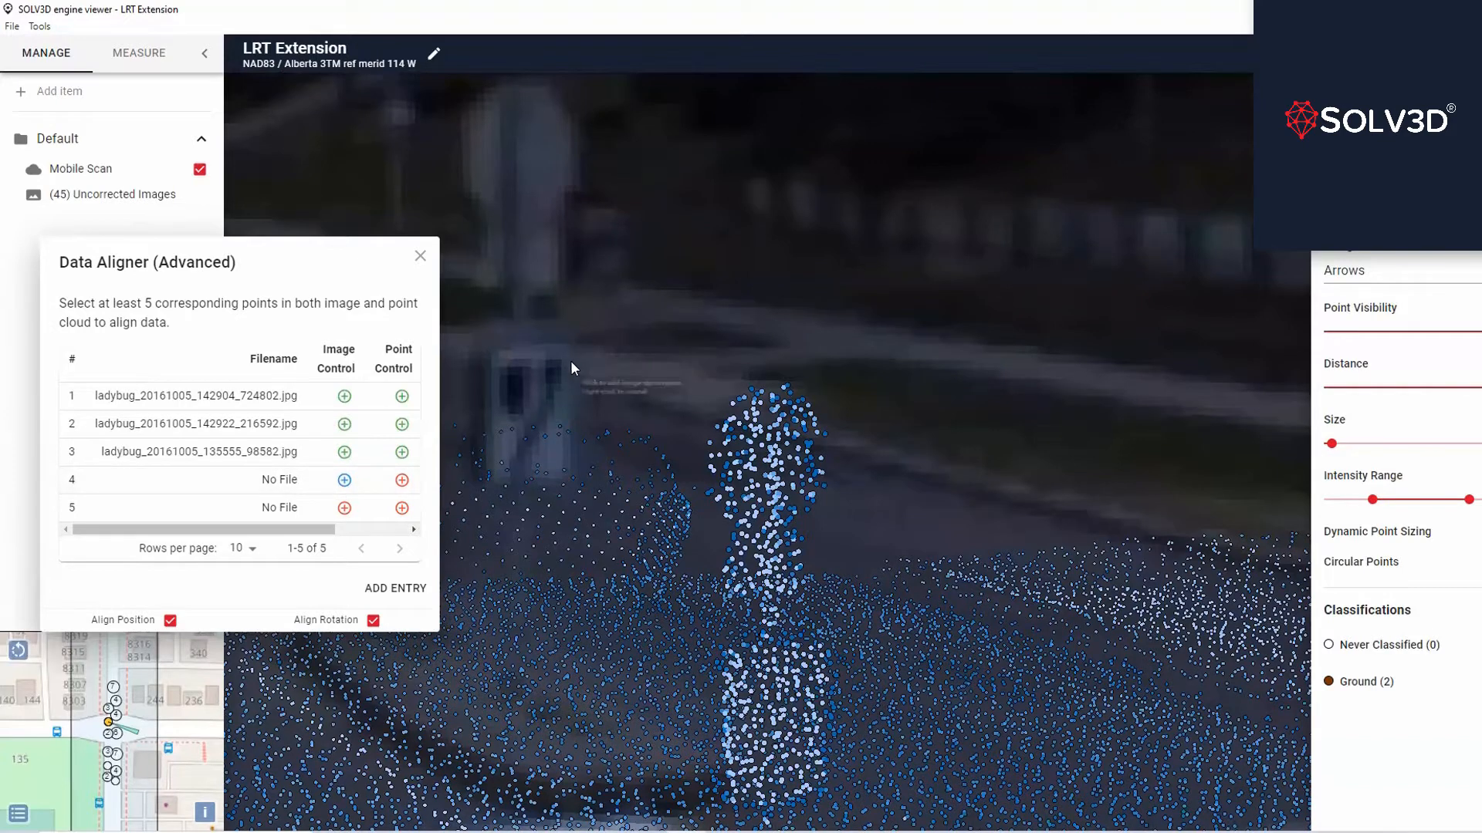
click(568, 353)
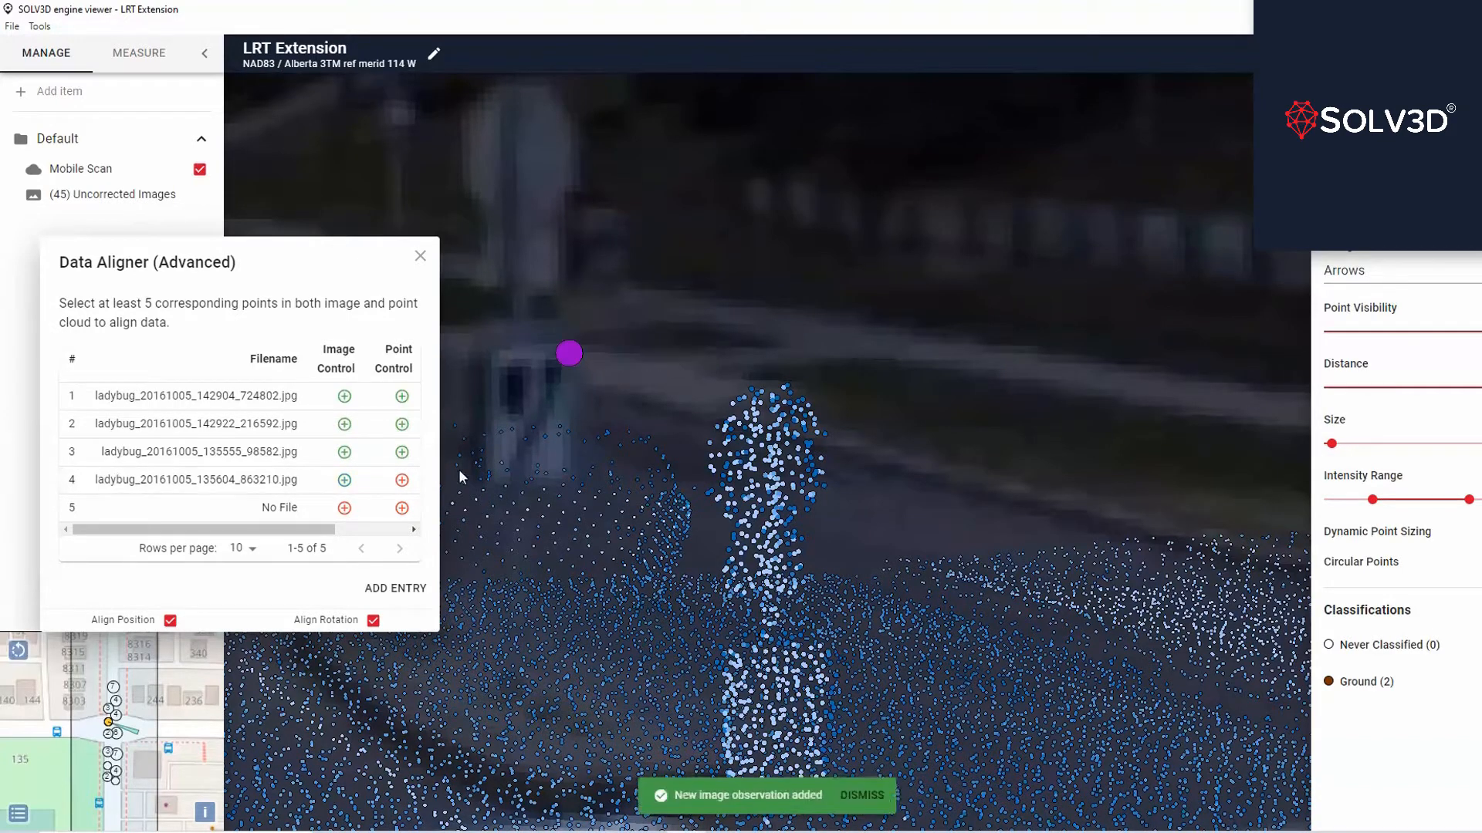
click(401, 480)
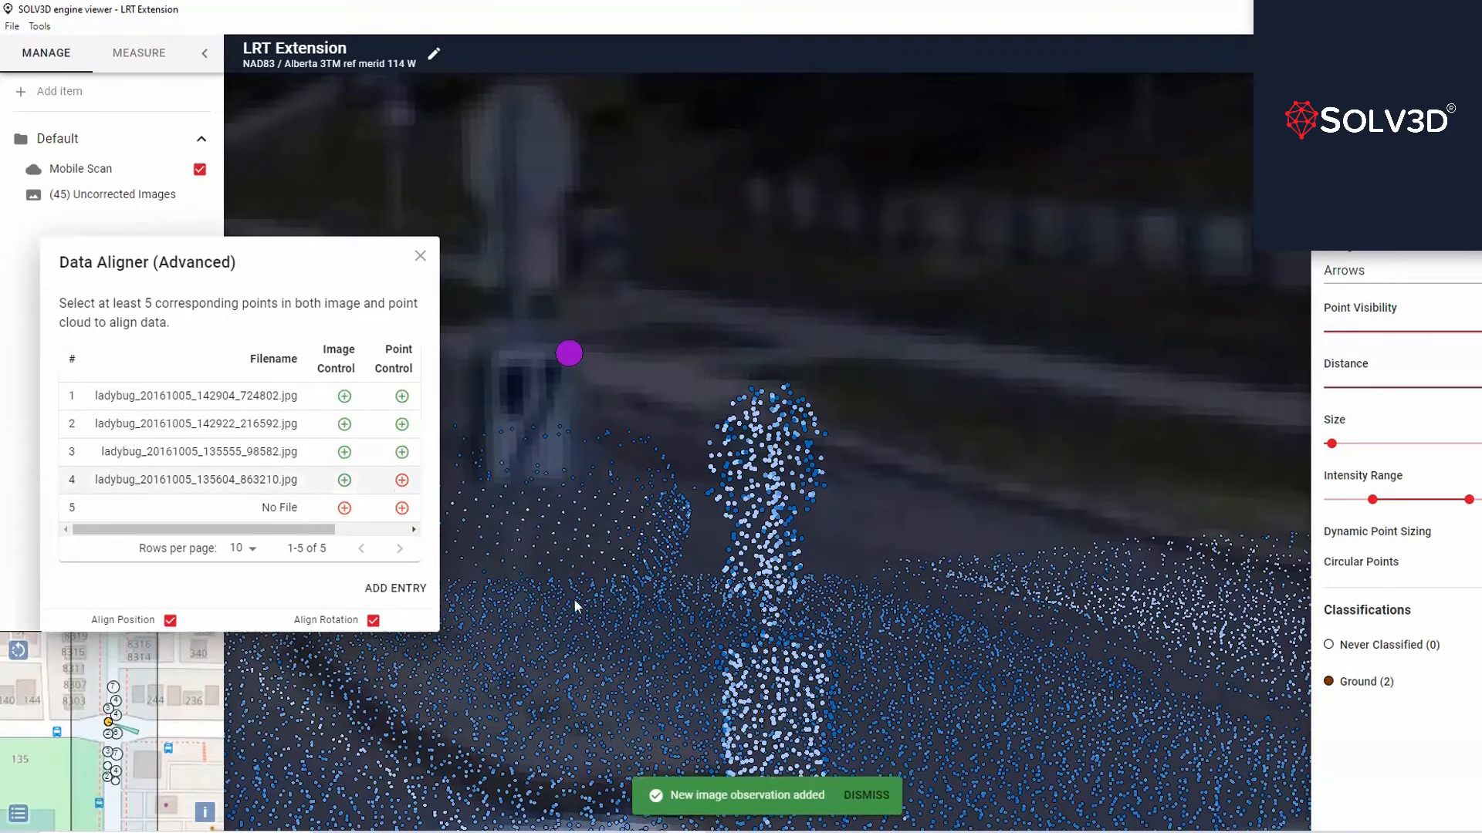
click(821, 646)
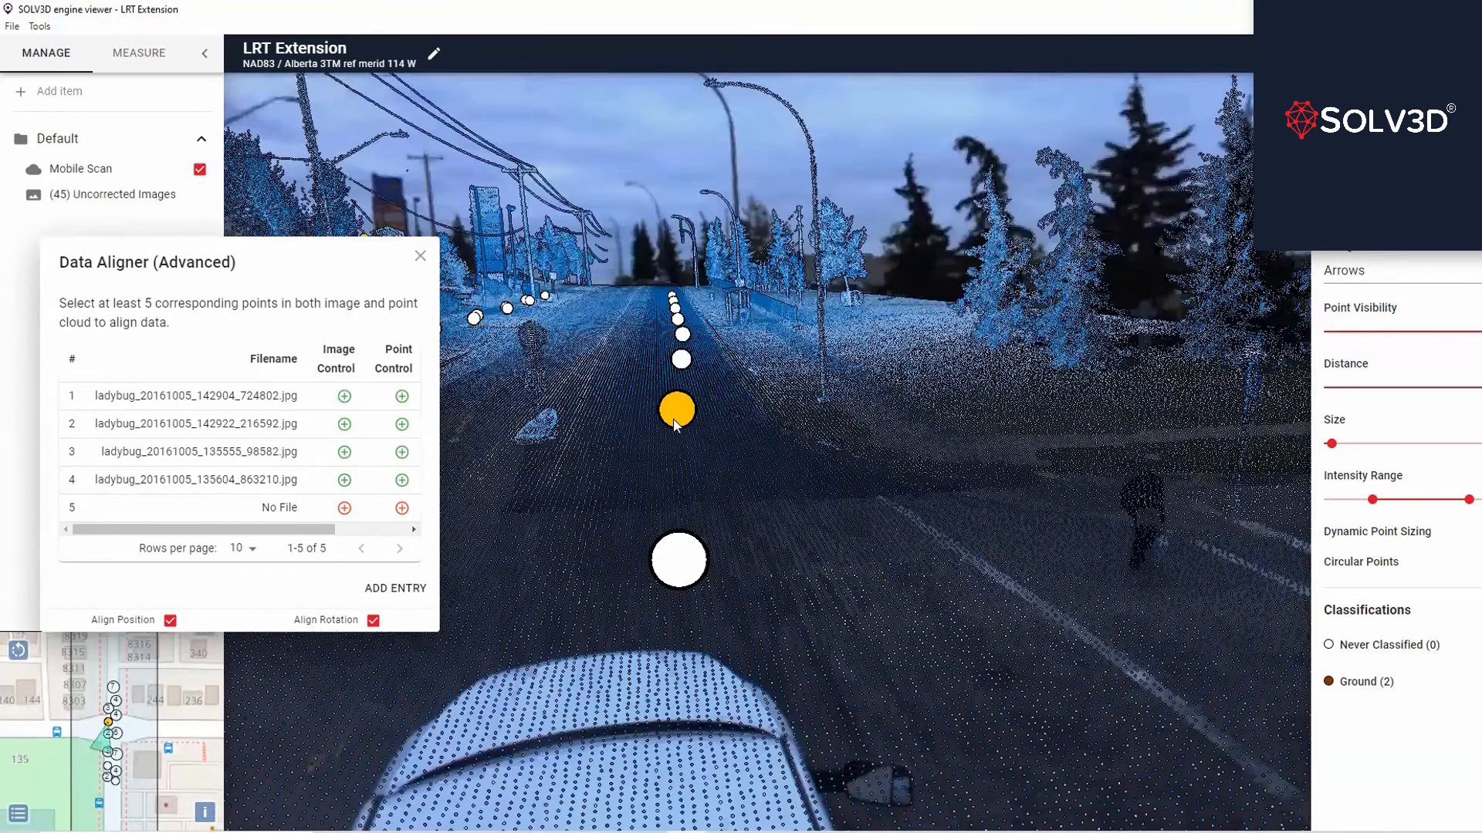
Step: From another camera position further along the road, set entry 5's image and point controls at the lower median sign's upper-left corner
click(676, 417)
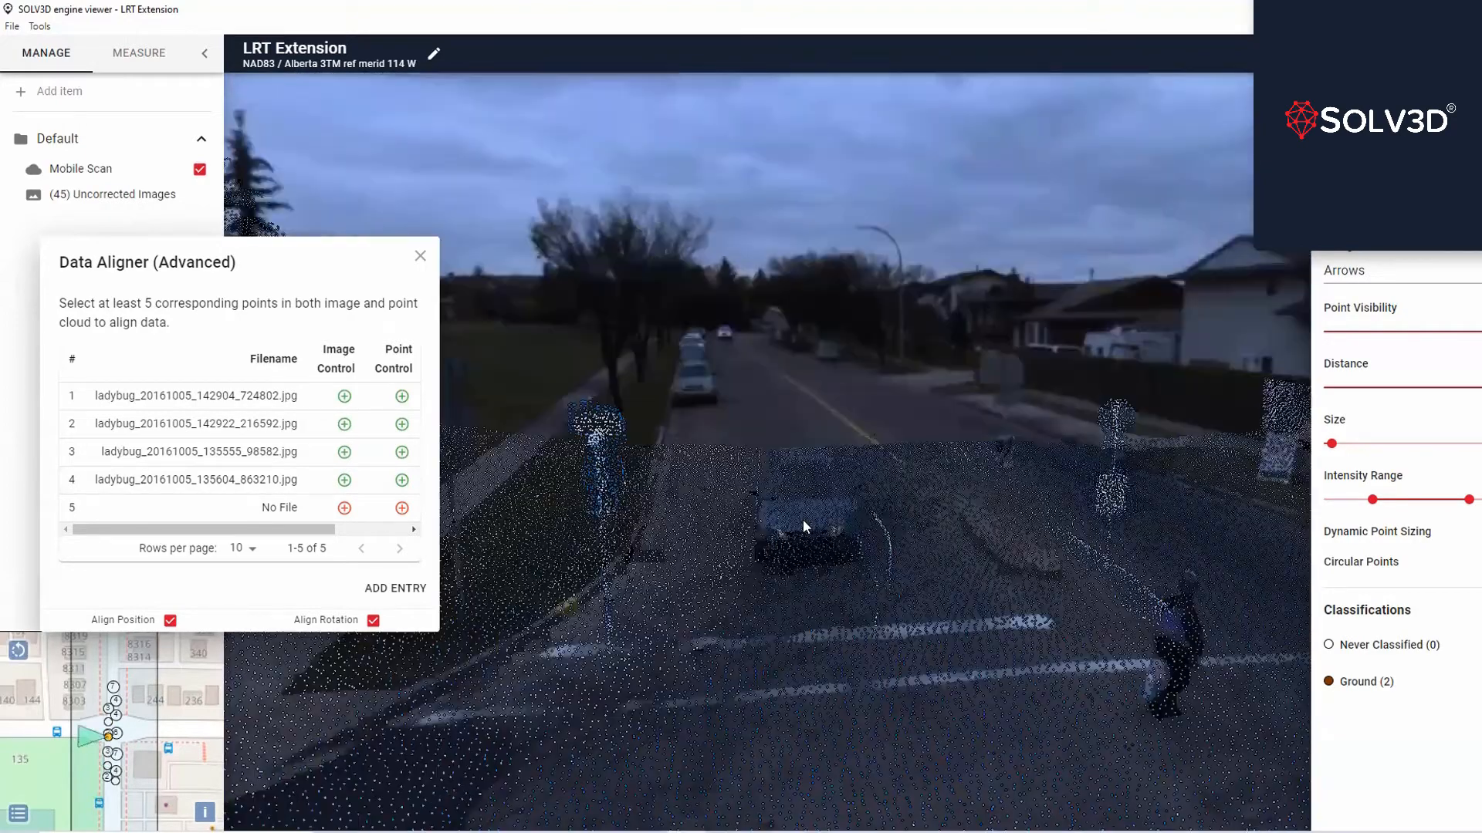
drag(817, 463, 869, 466)
scroll(869, 466, up, 5)
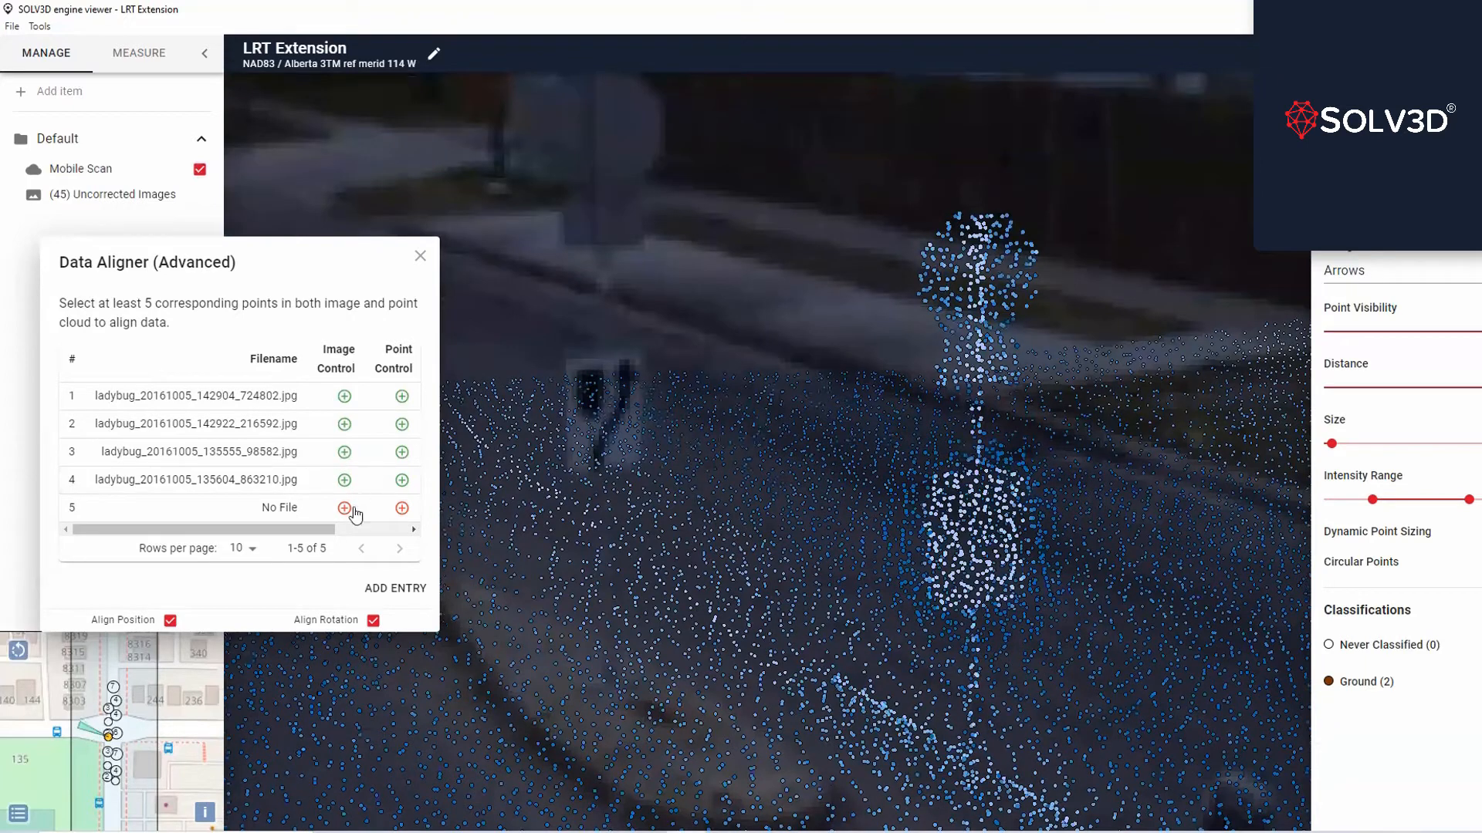
click(345, 508)
click(568, 360)
click(402, 507)
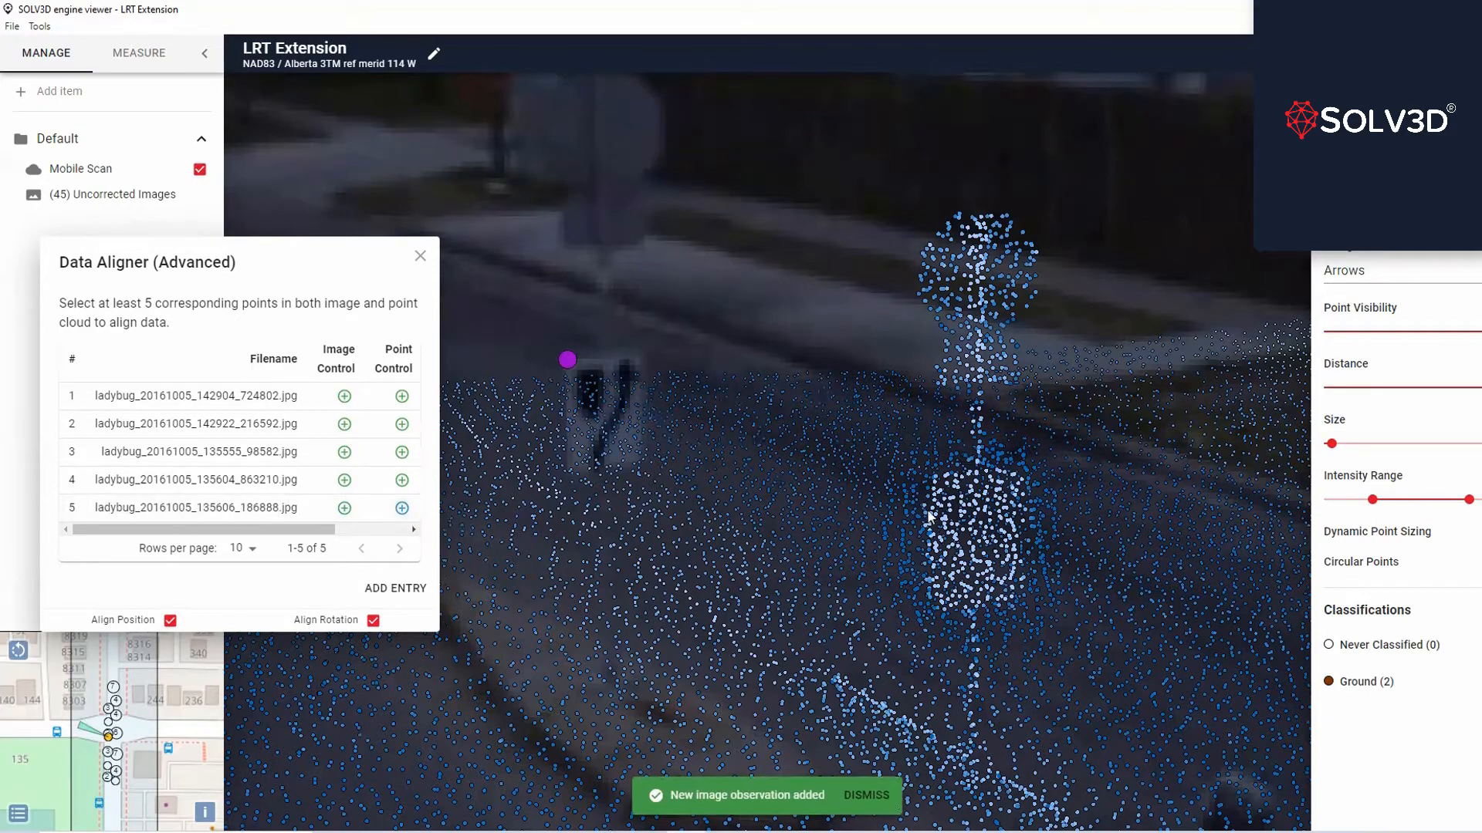
click(964, 488)
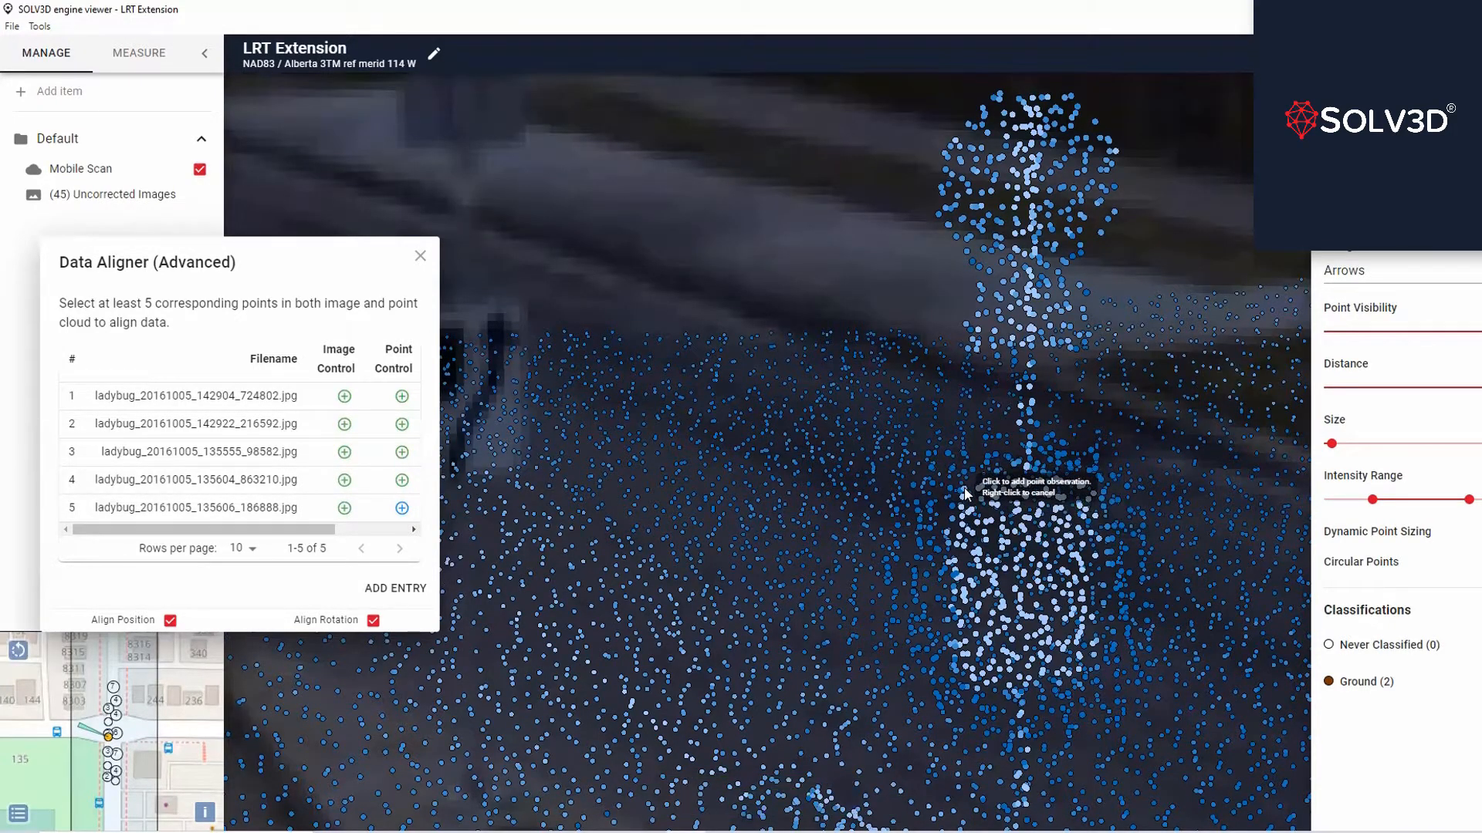
Step: Enable 3D mode to examine the placed control points in the point cloud around the intersection, and return to the image view
scroll(880, 478, down, 5)
scroll(836, 500, down, 5)
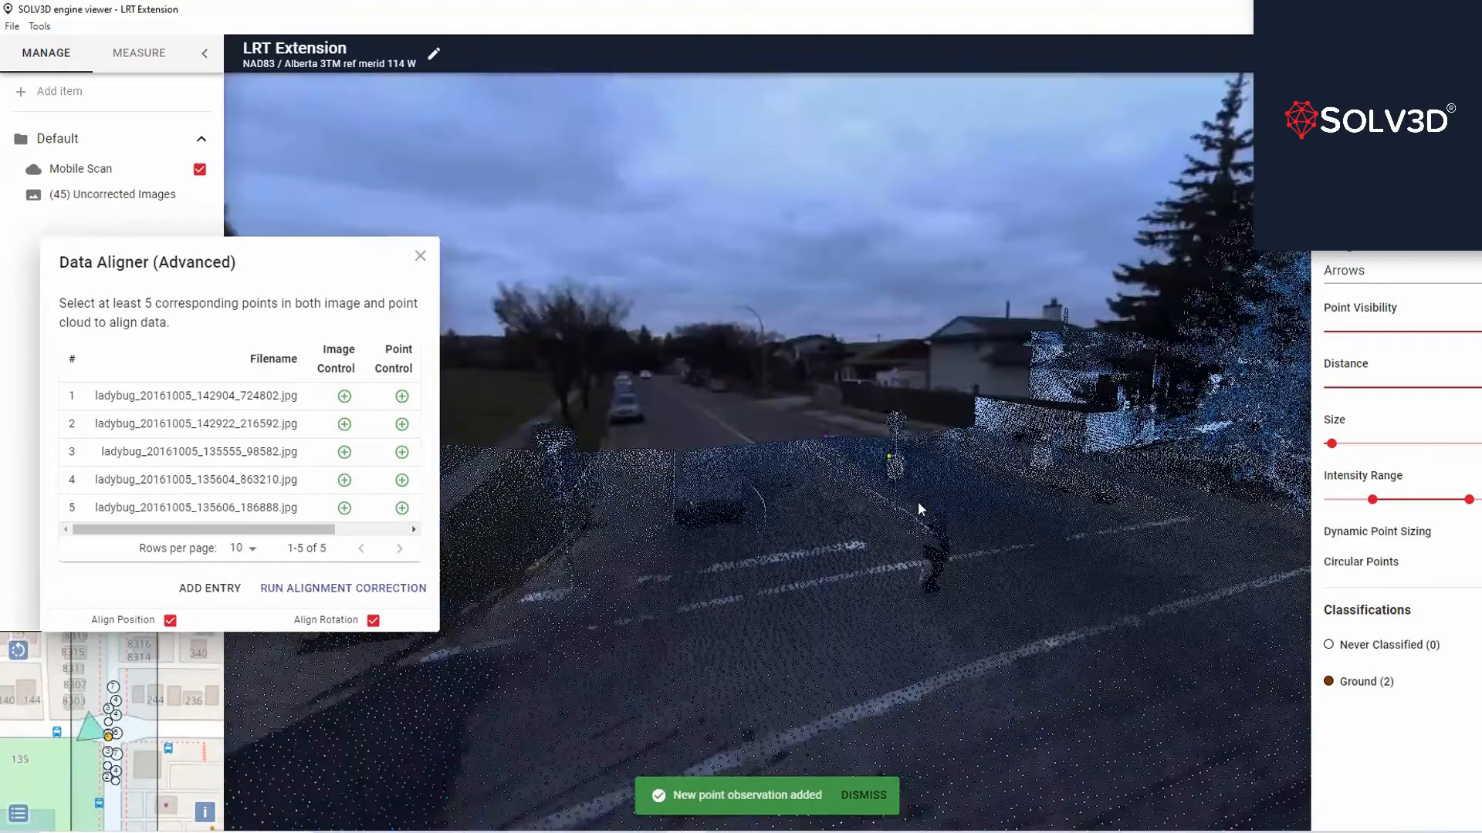
right_click(863, 488)
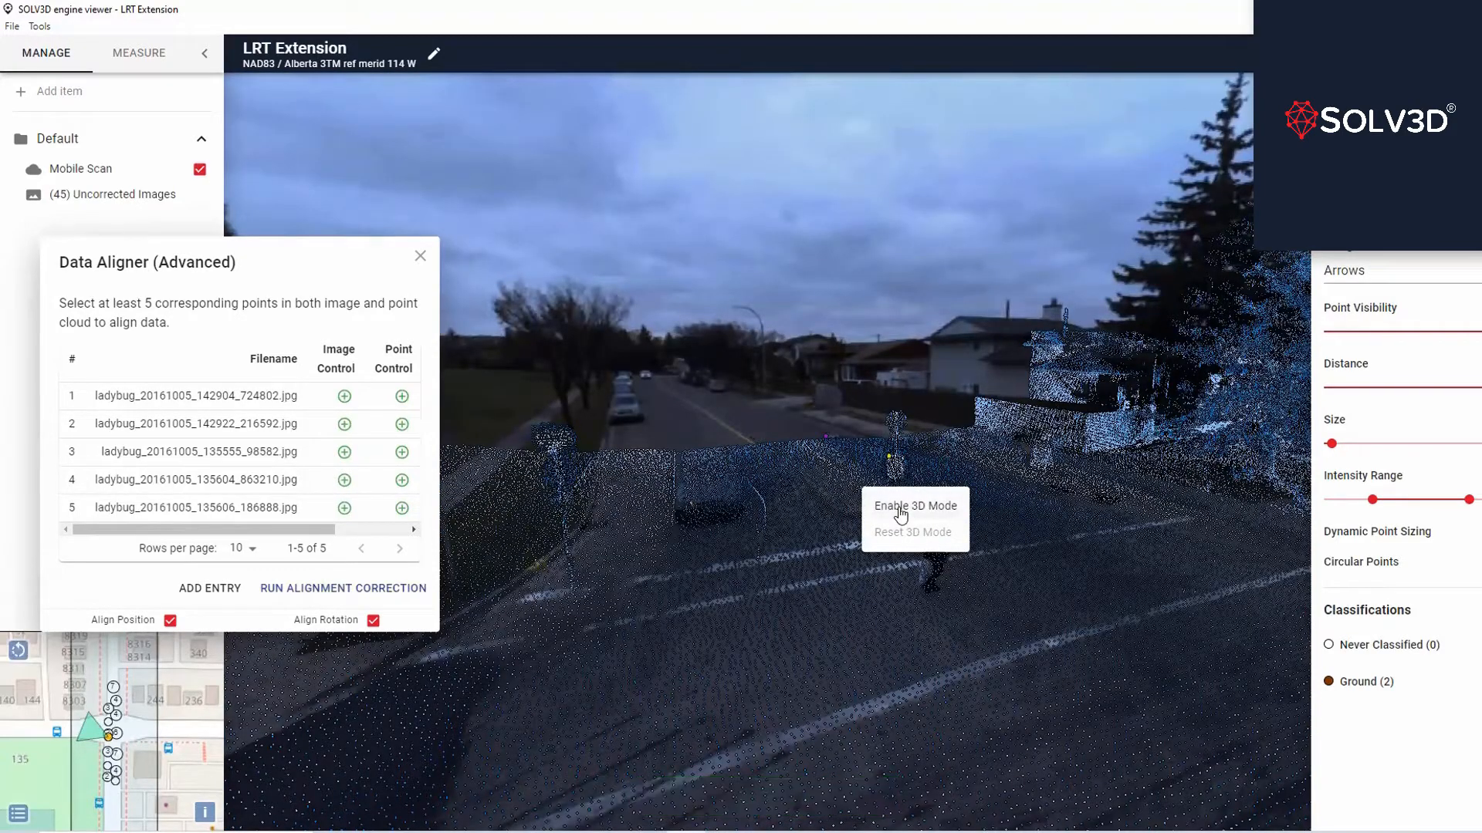
click(900, 507)
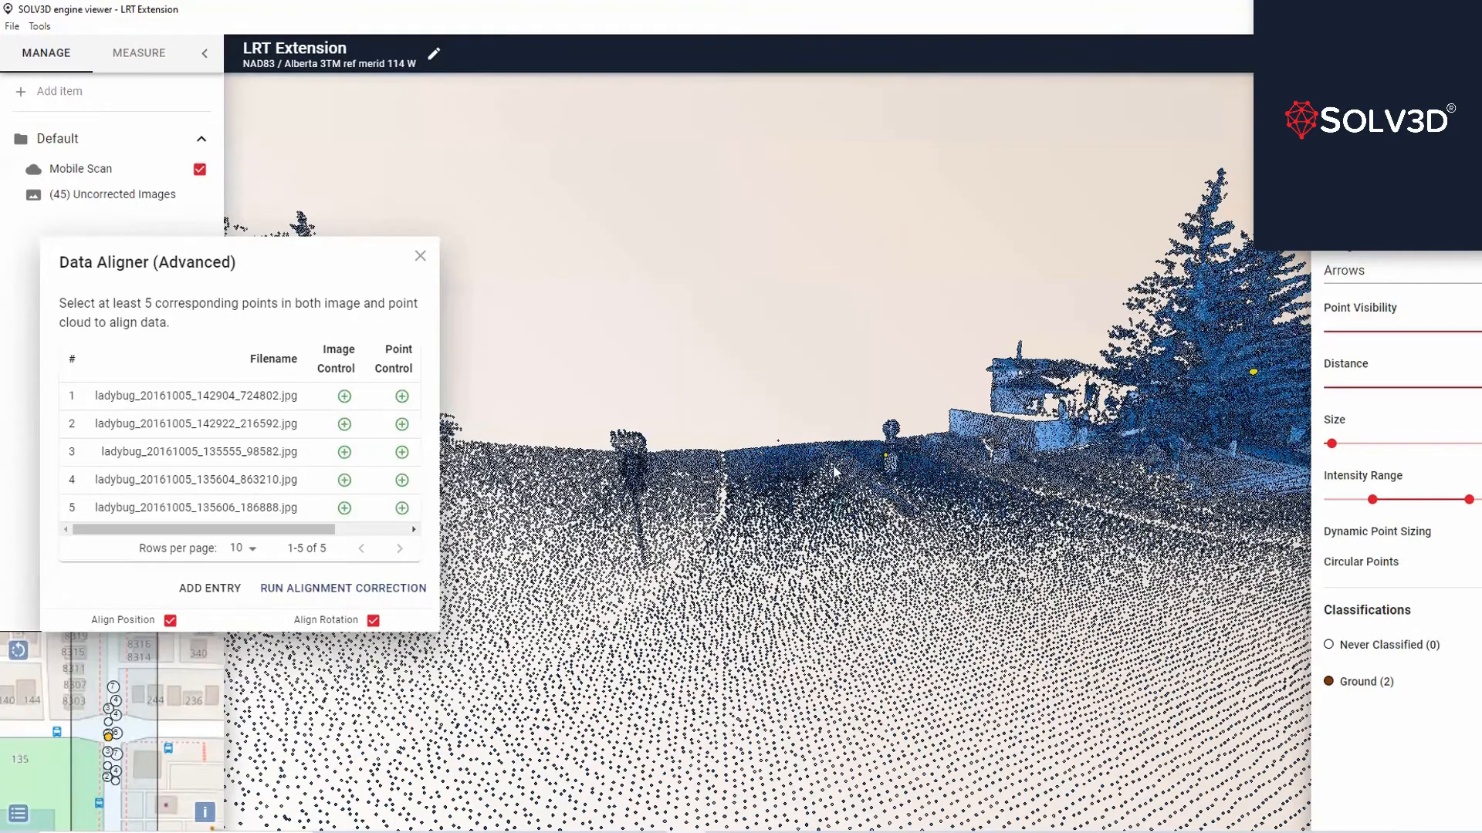
drag(833, 466, 900, 496)
scroll(803, 513, up, 2)
scroll(848, 503, up, 2)
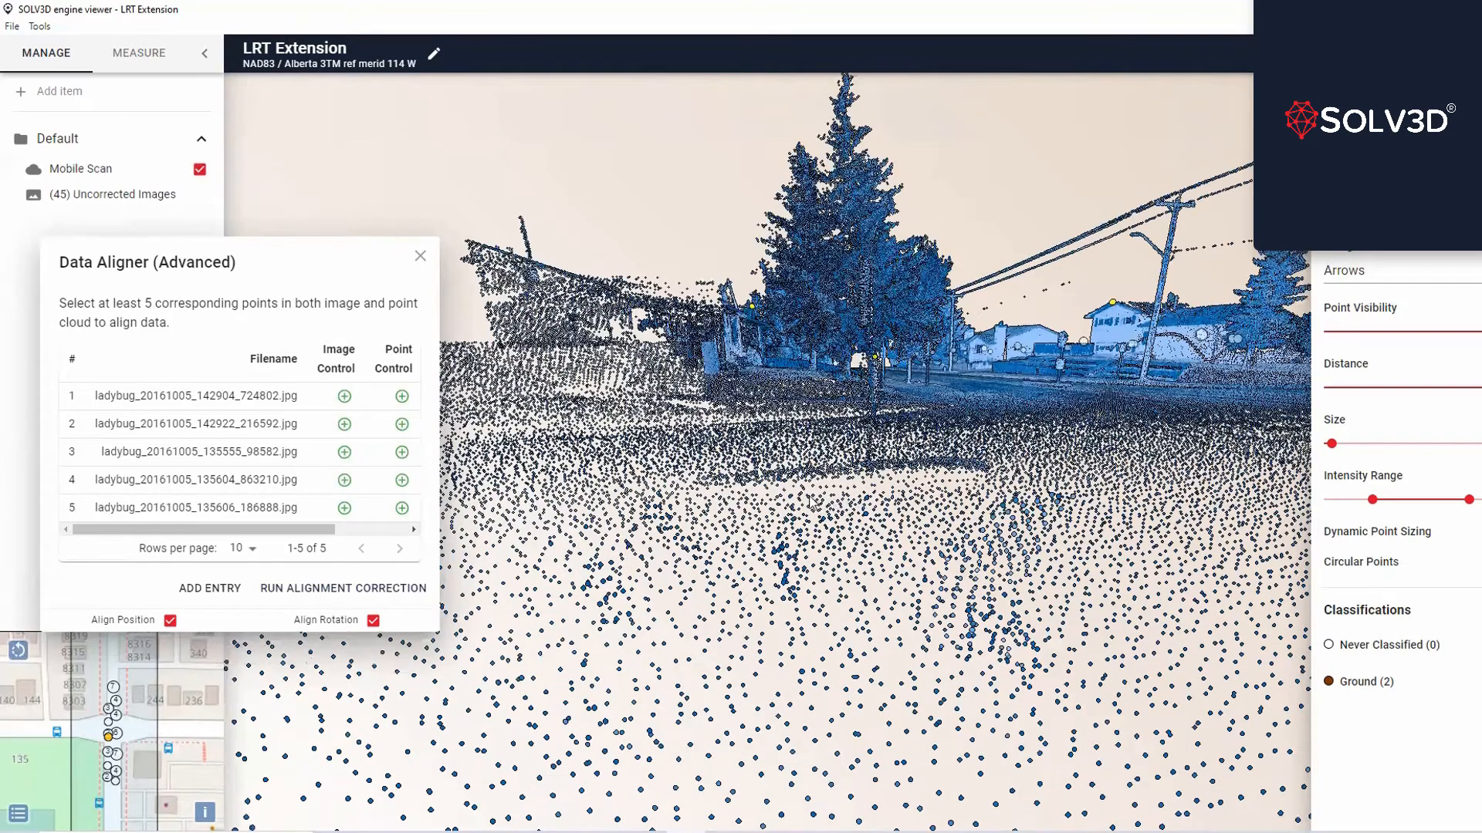
drag(810, 496, 902, 494)
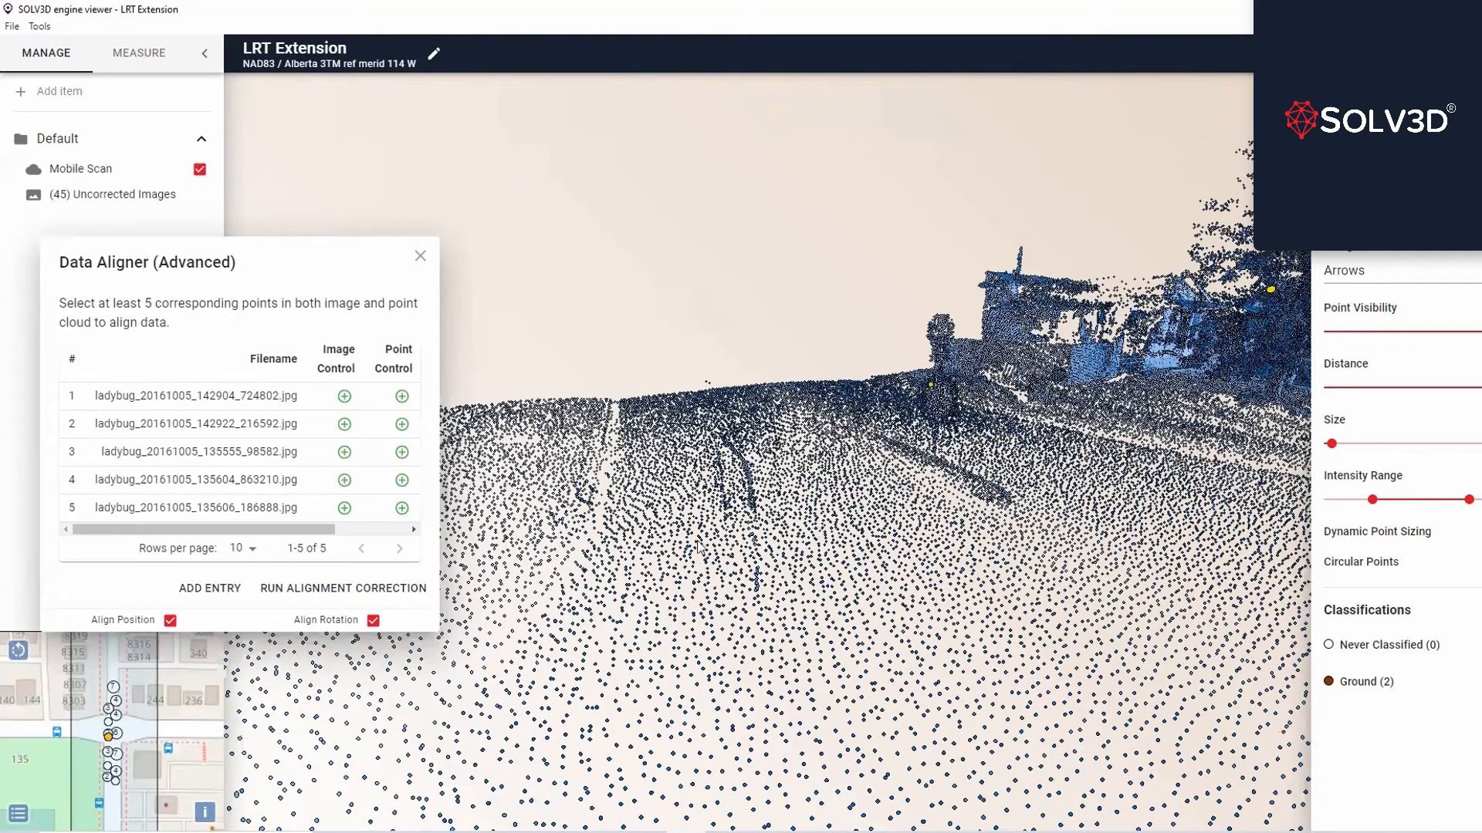
drag(699, 545, 409, 561)
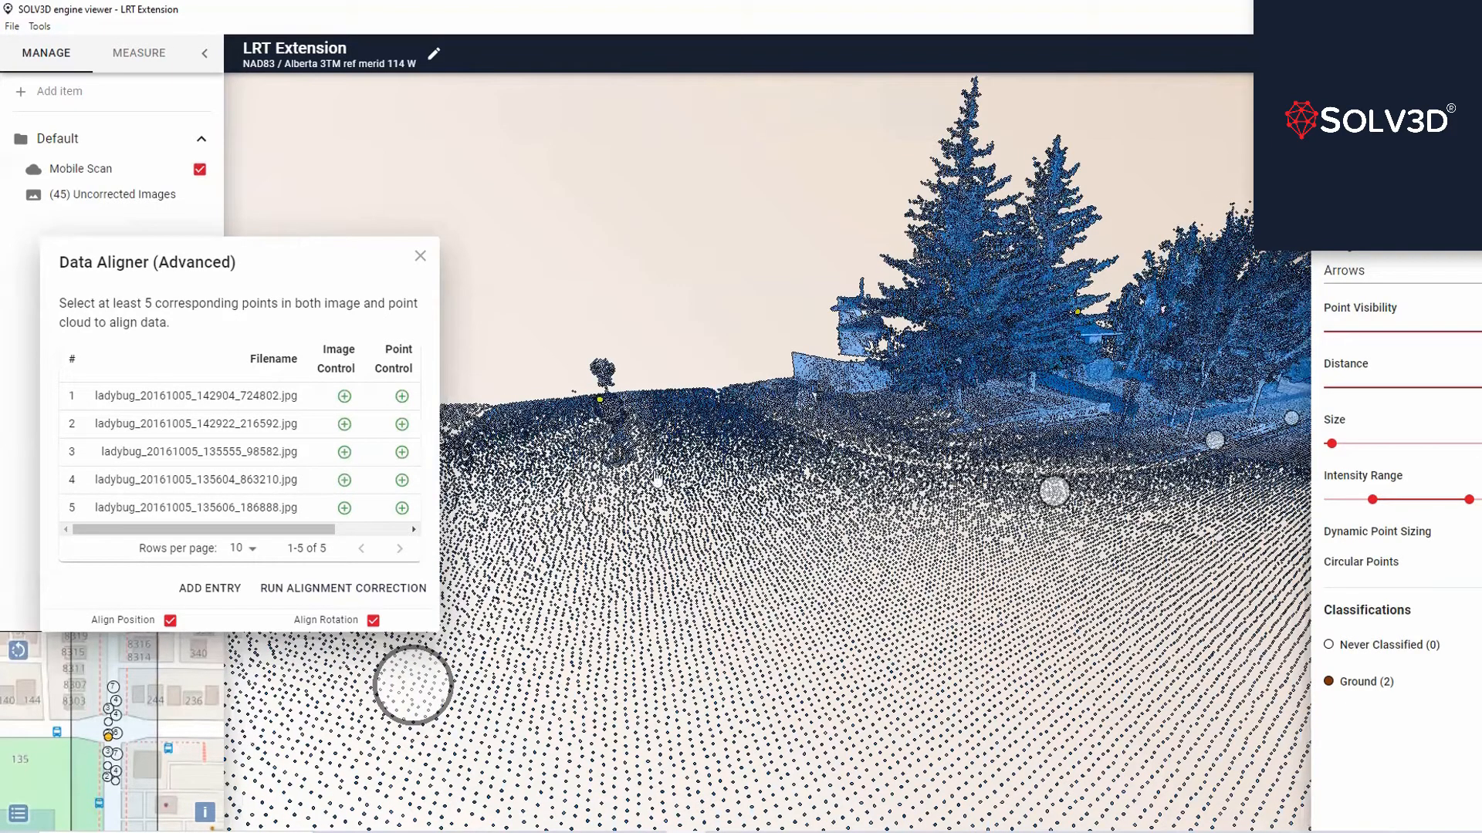
right_click(655, 472)
click(694, 489)
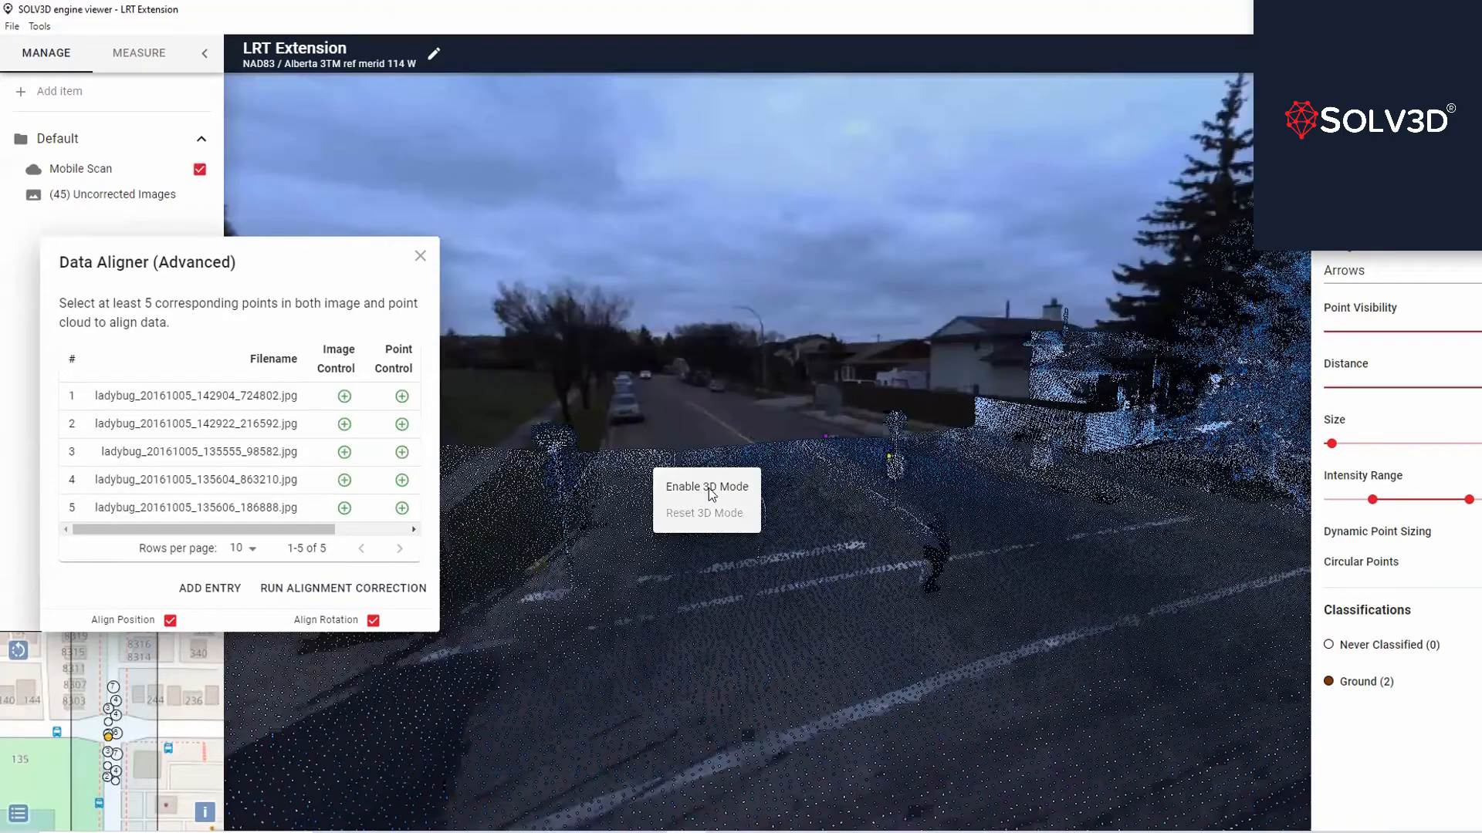
click(706, 487)
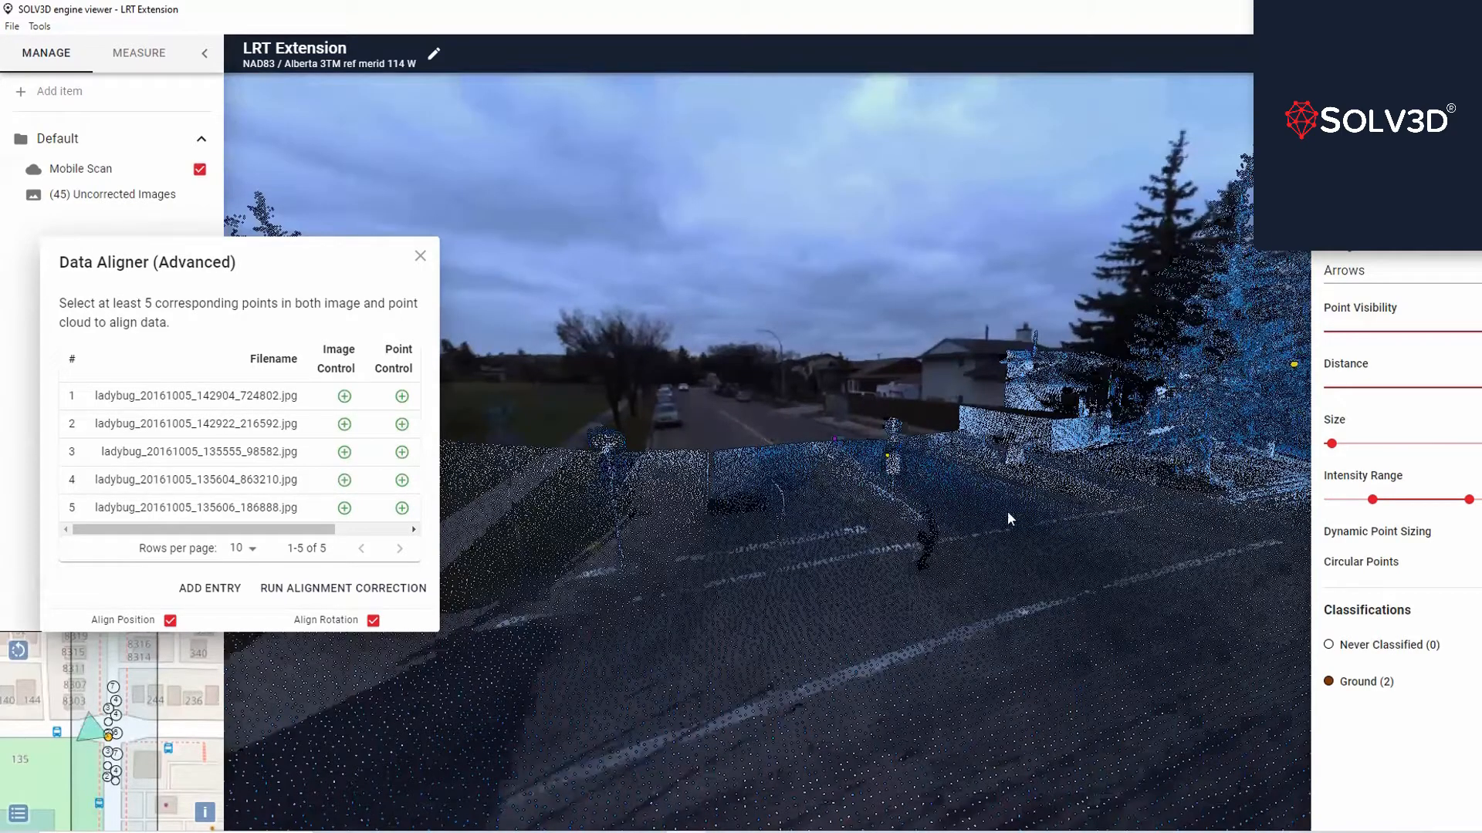
Step: Run the alignment correction on the five control point entries and inspect the angular error of each entry
drag(1008, 512, 733, 526)
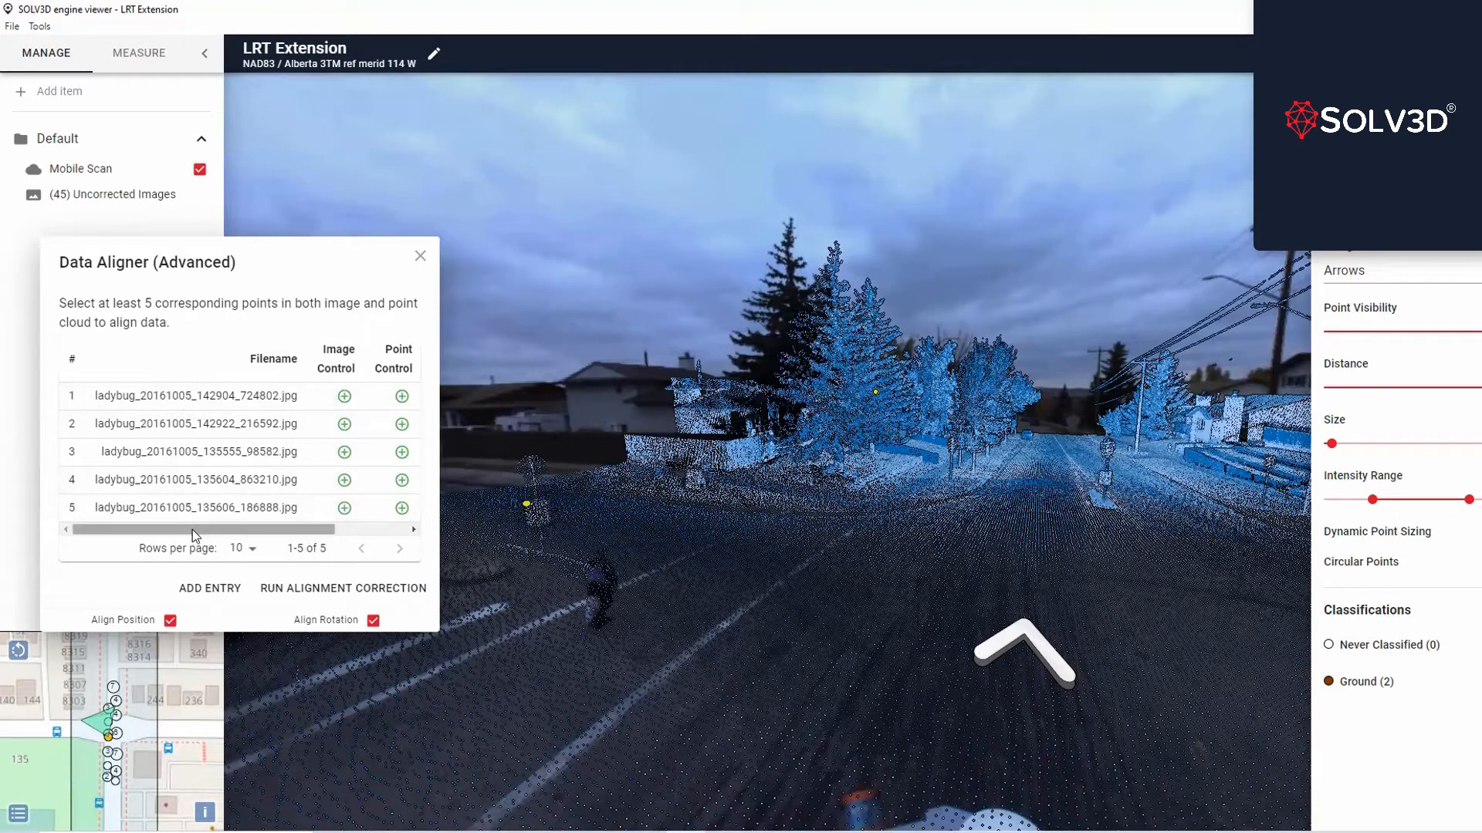
click(361, 597)
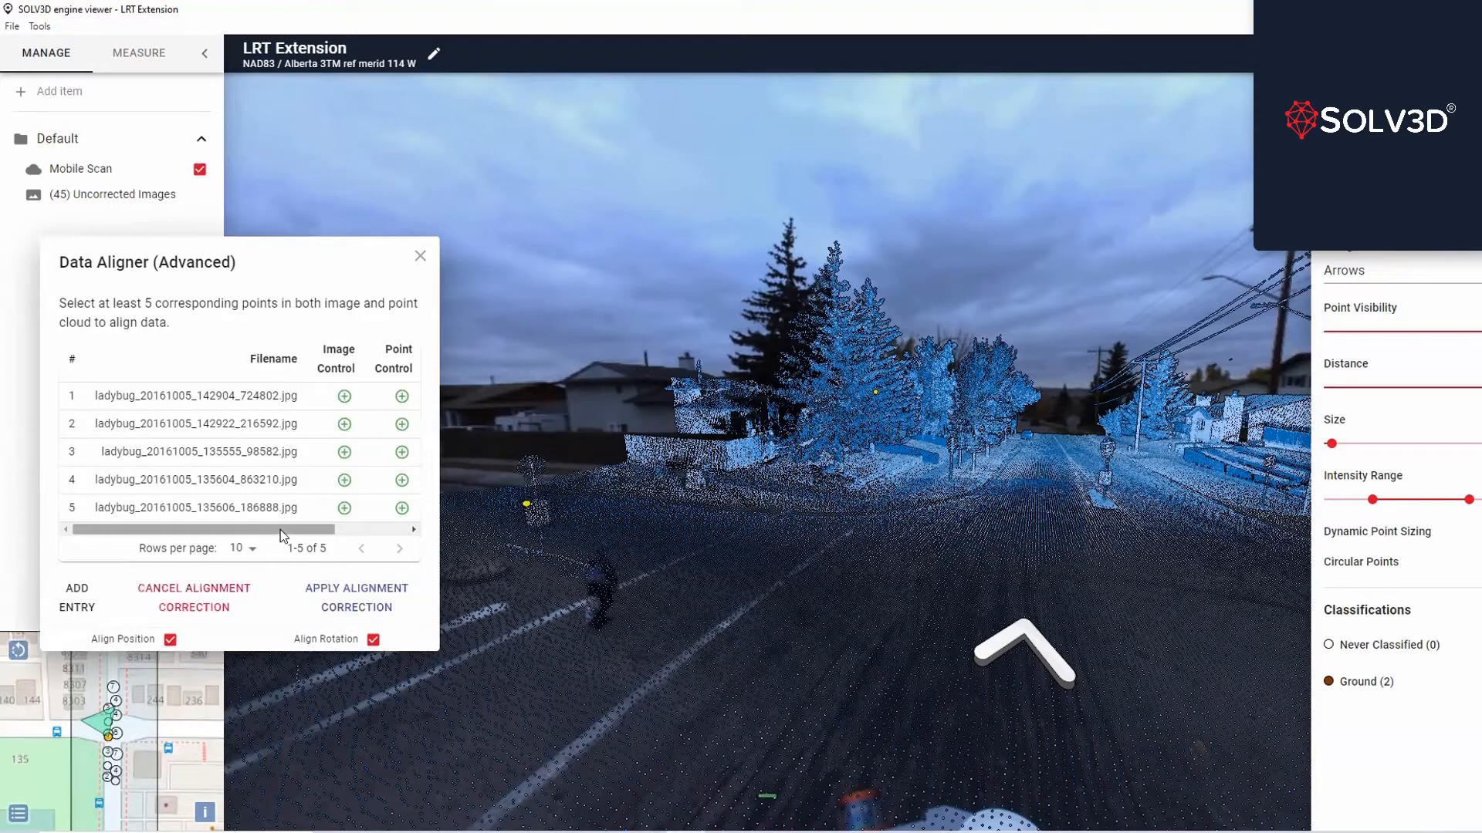
drag(280, 529, 361, 534)
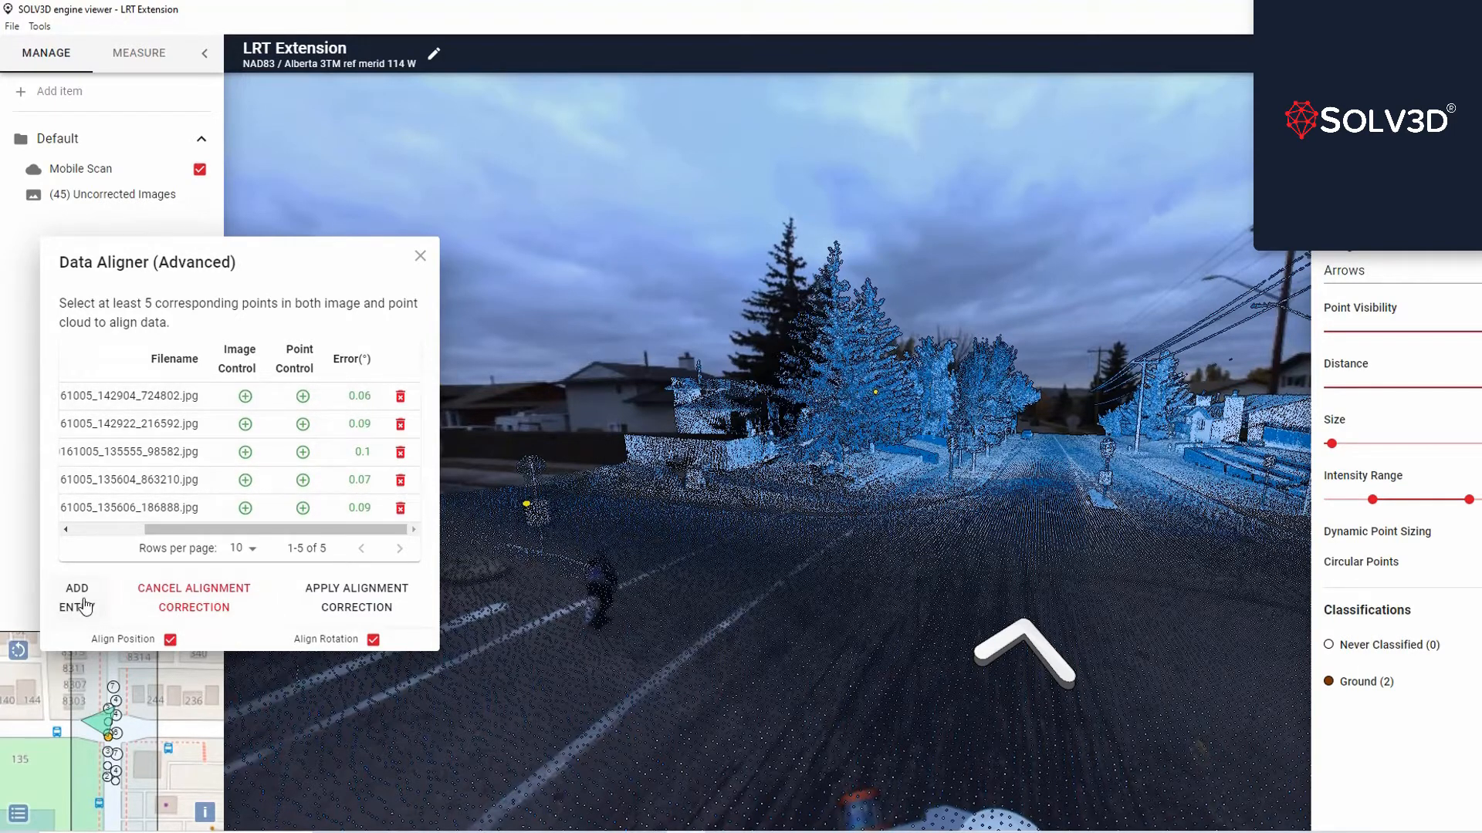
Step: Delete the fifth control point entry and add a new empty entry in its place
click(400, 510)
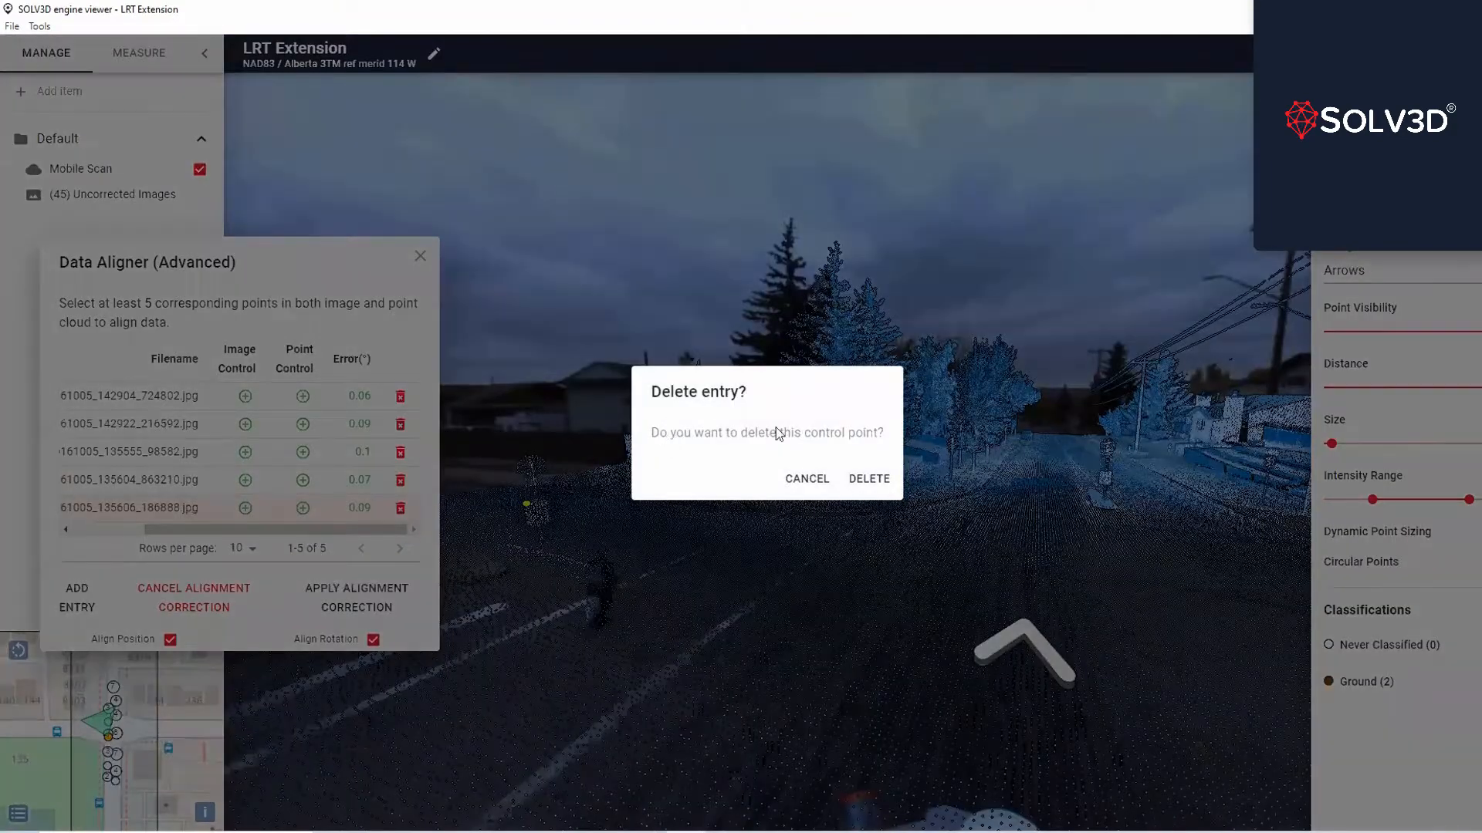
click(867, 479)
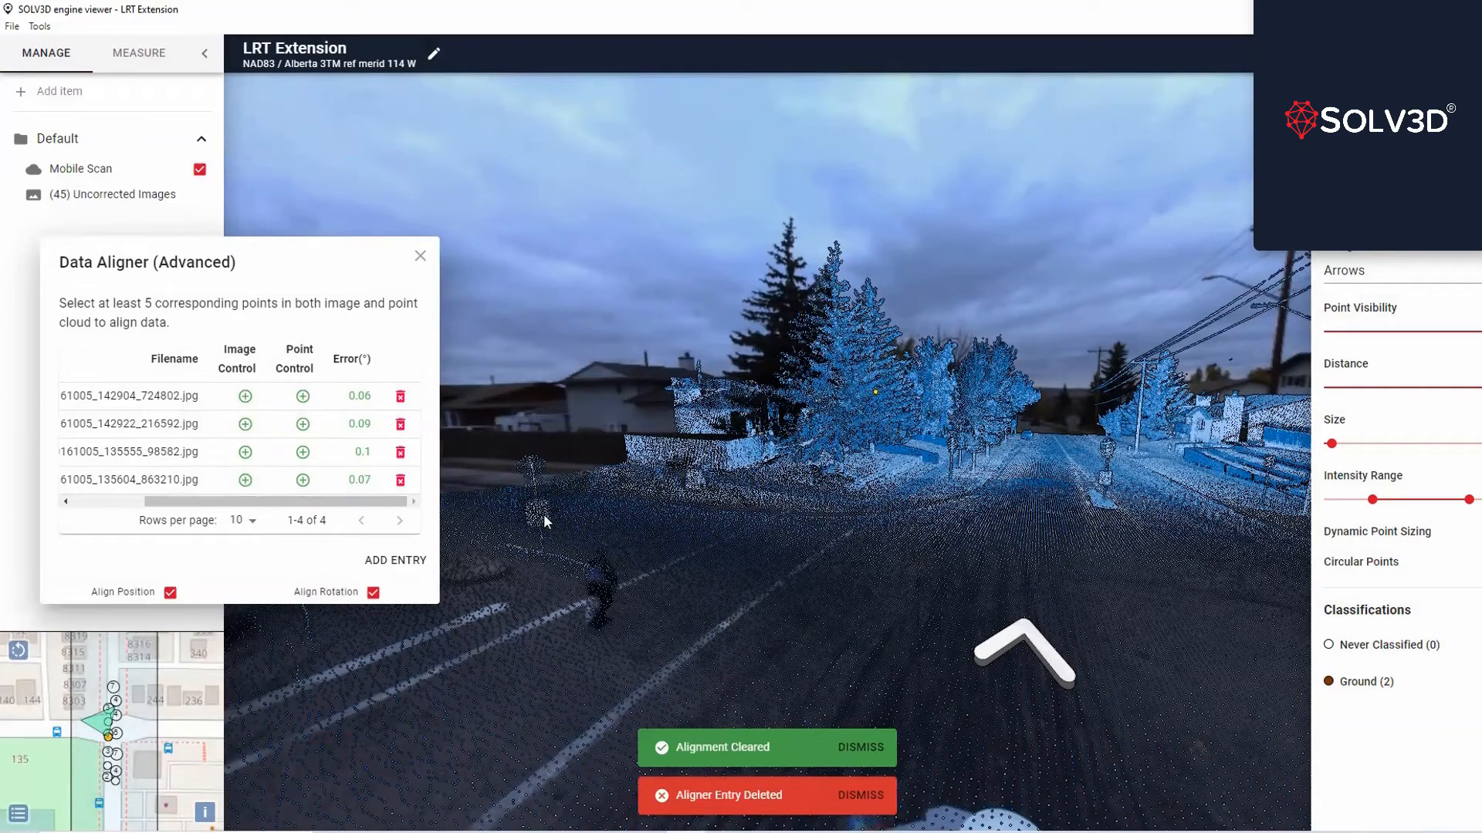
drag(541, 525, 636, 540)
drag(734, 482, 712, 475)
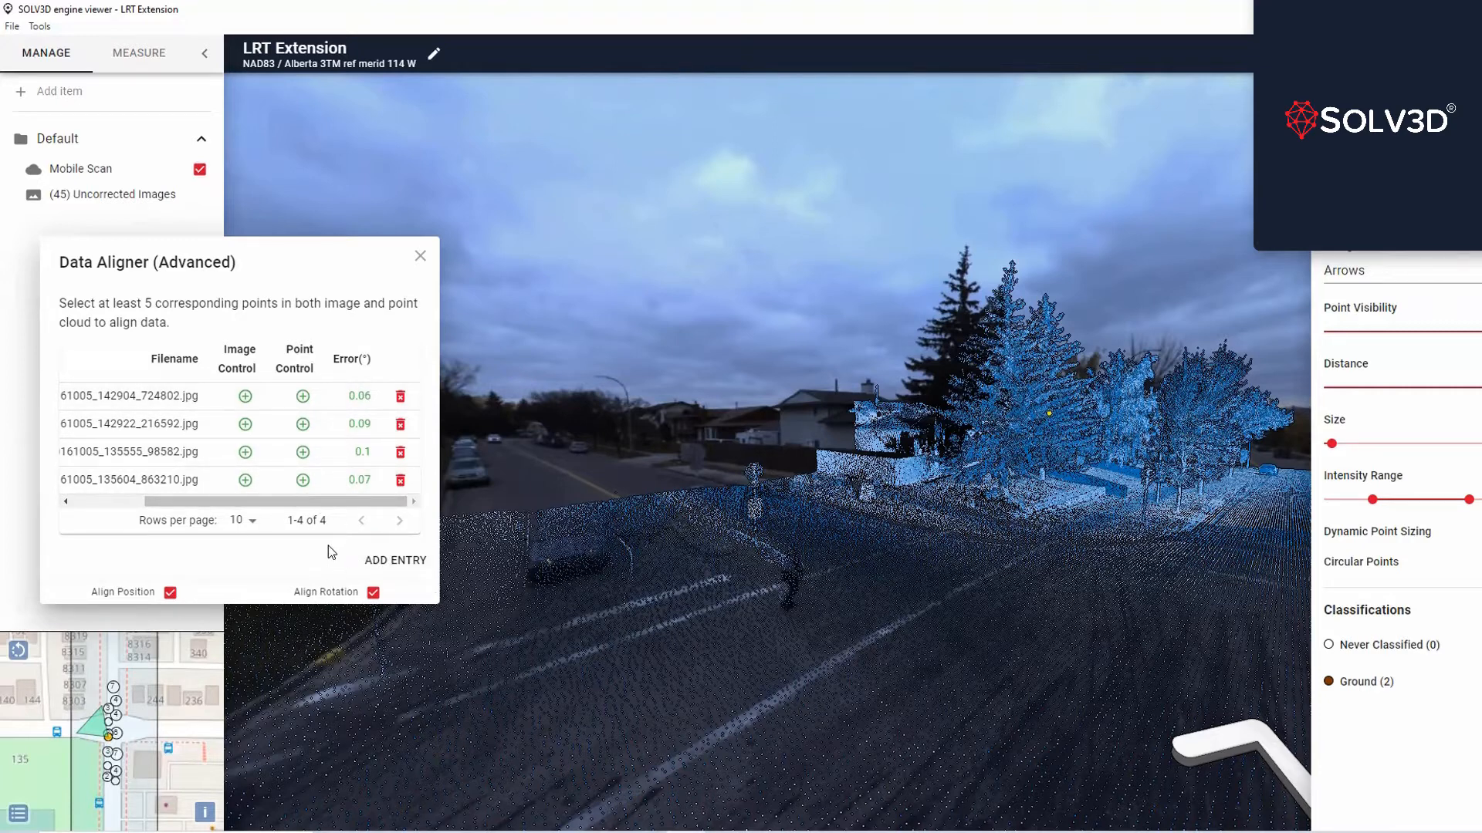
click(378, 562)
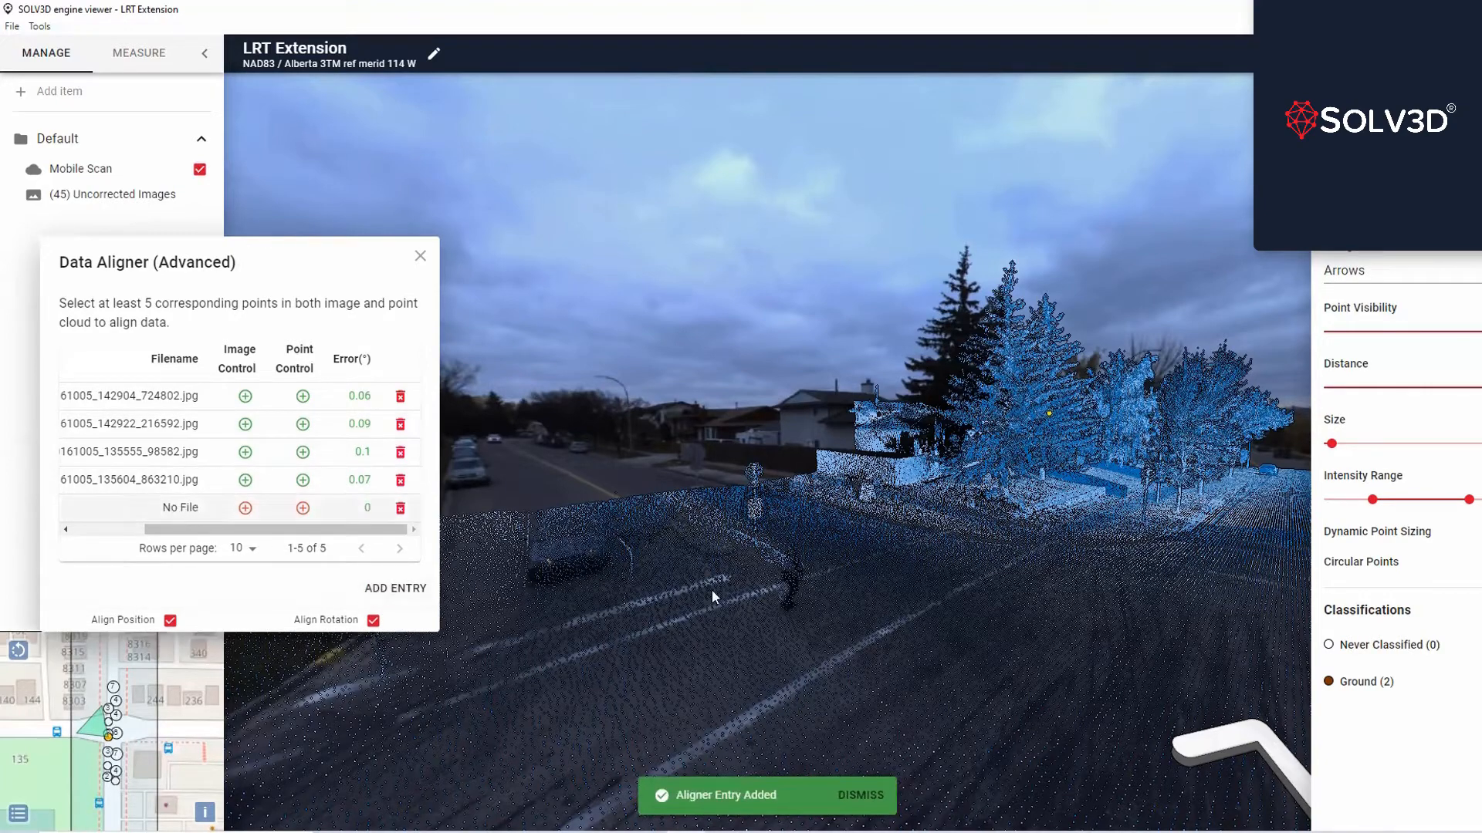
Step: Set entry 5's image control at the lower median sign's upper-left corner and its point control at the same corner in the point cloud
click(245, 507)
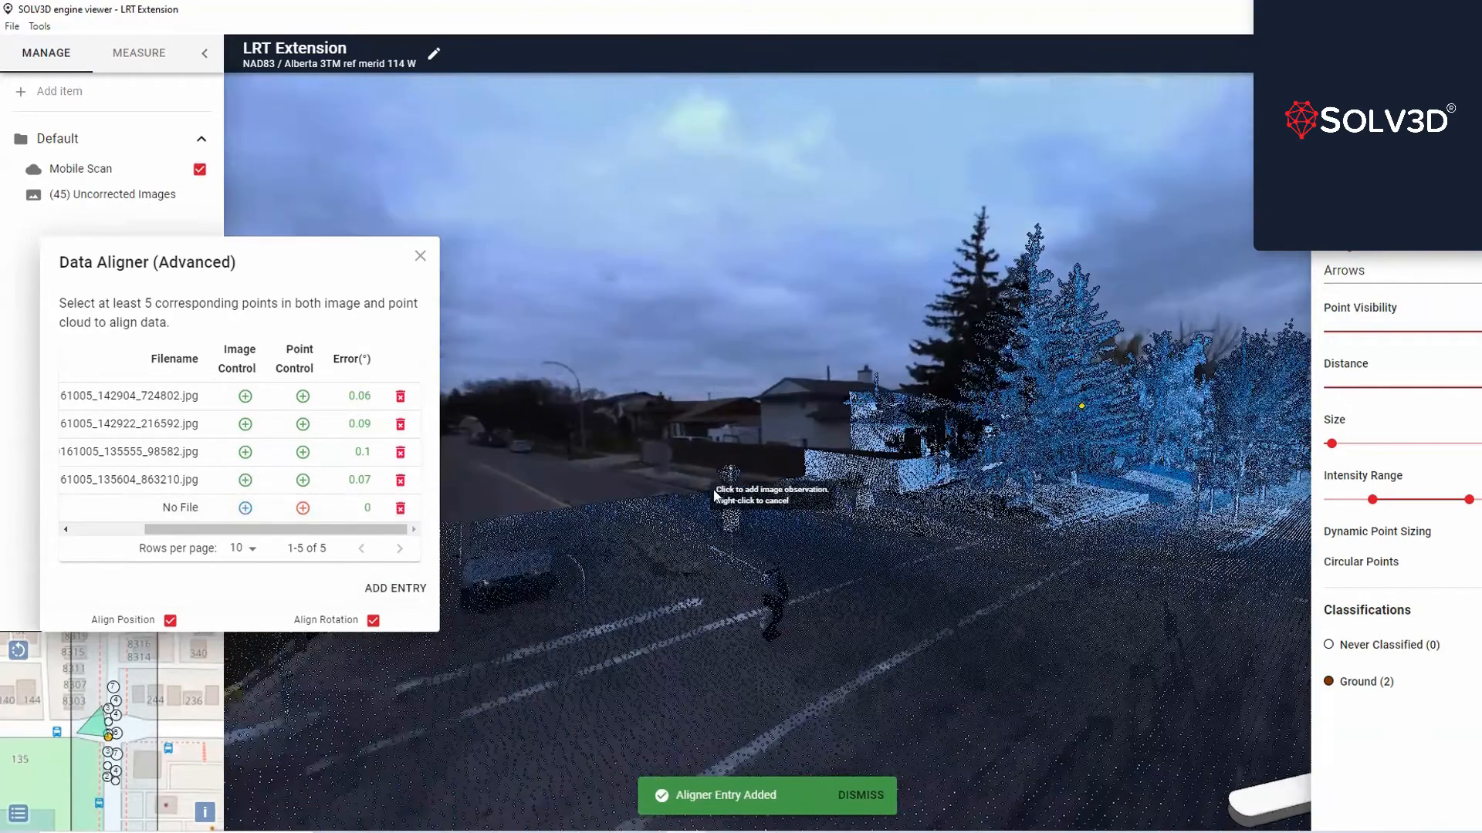
scroll(769, 450, up, 5)
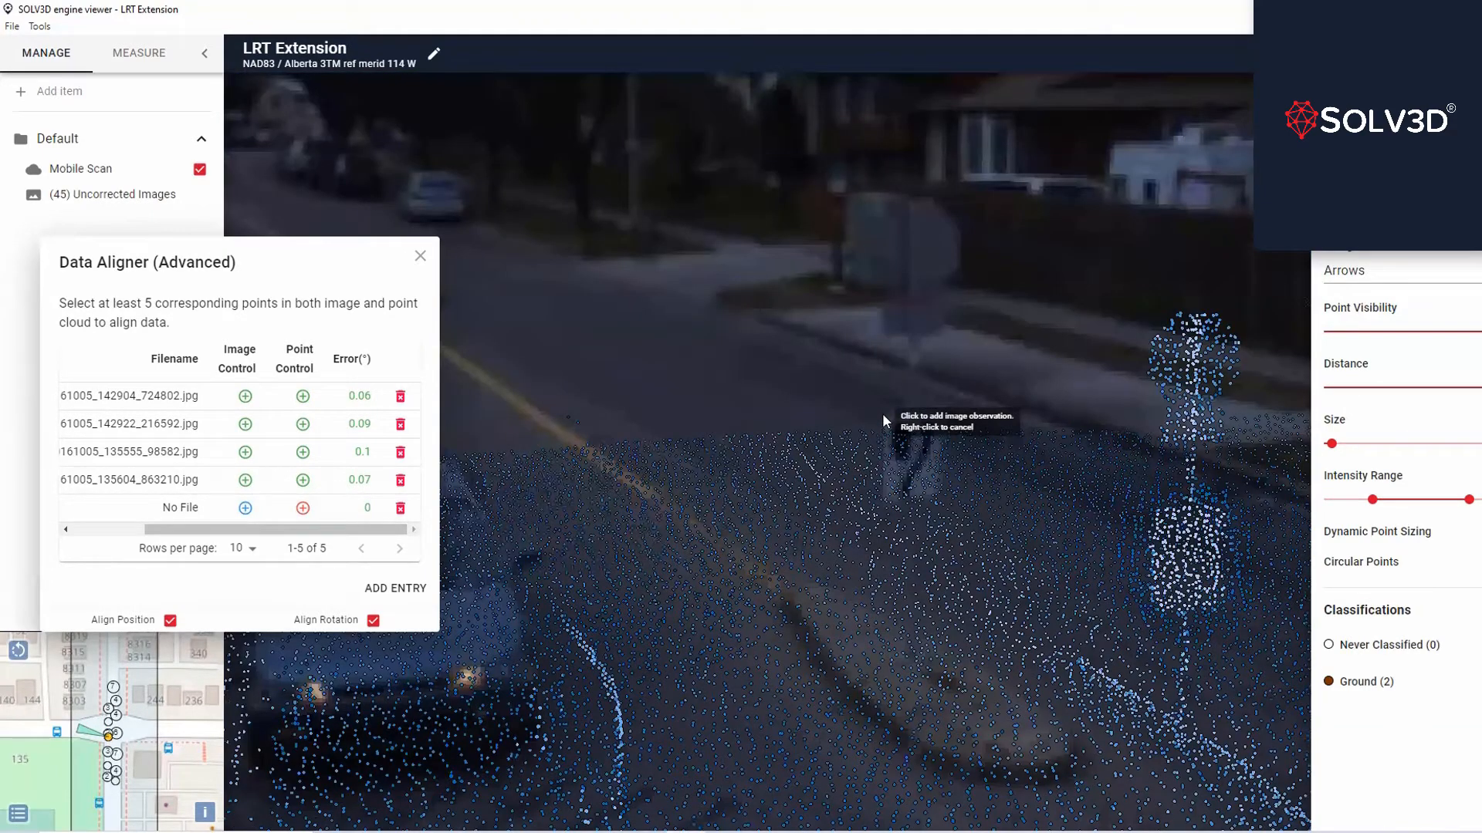
click(882, 414)
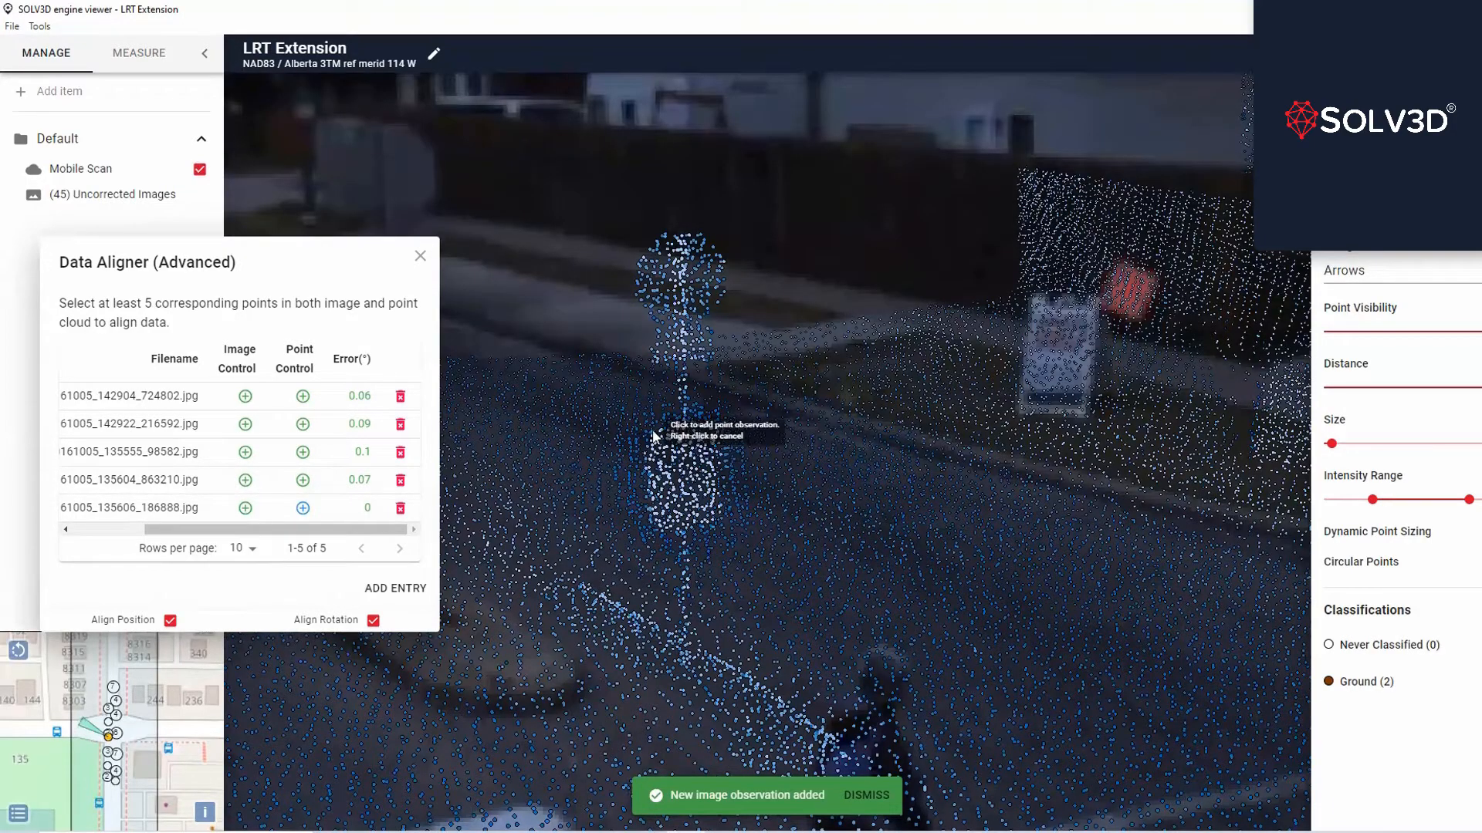
click(653, 433)
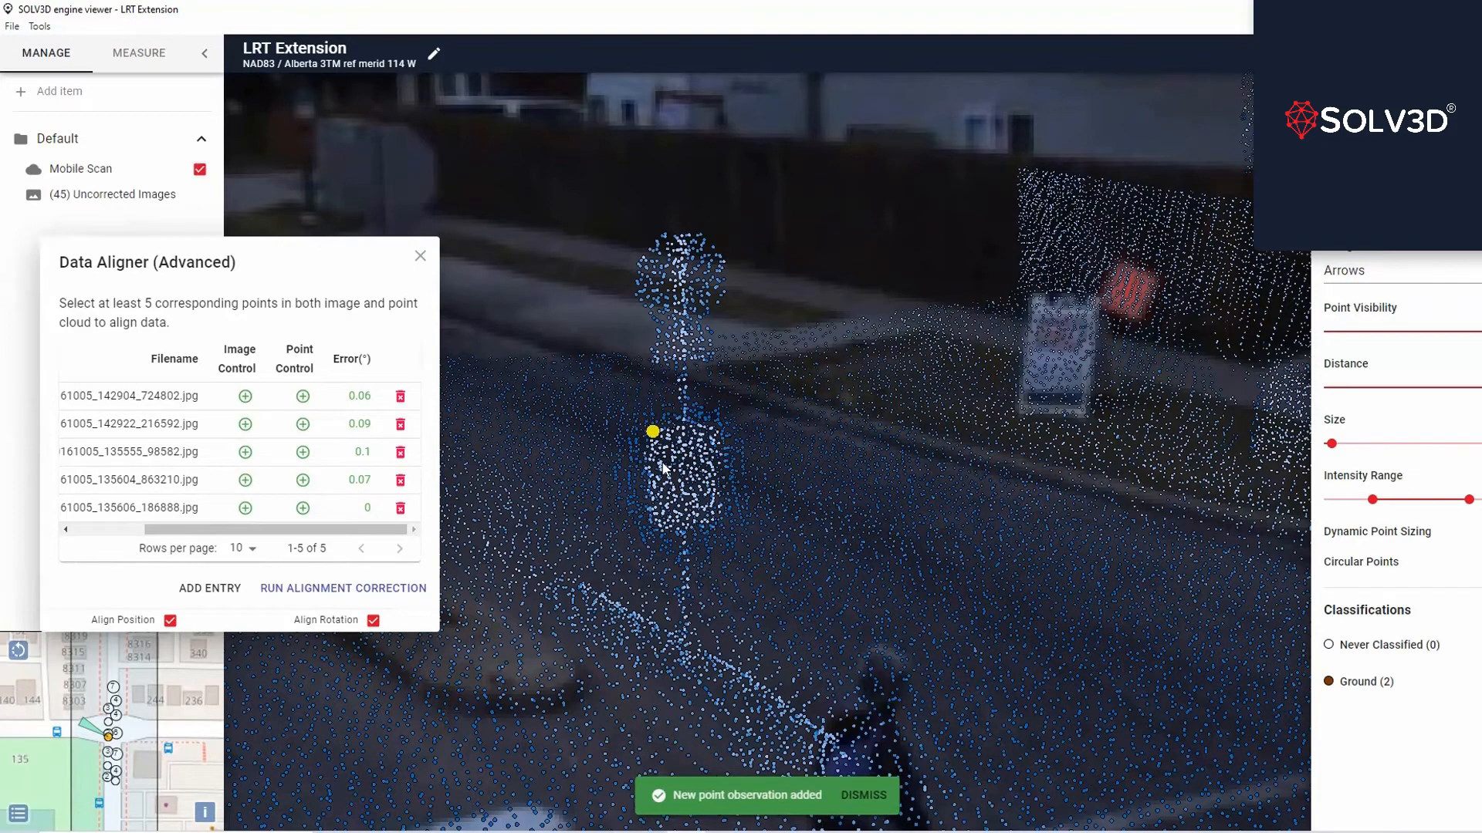
scroll(662, 463, down, 1)
scroll(661, 463, down, 1)
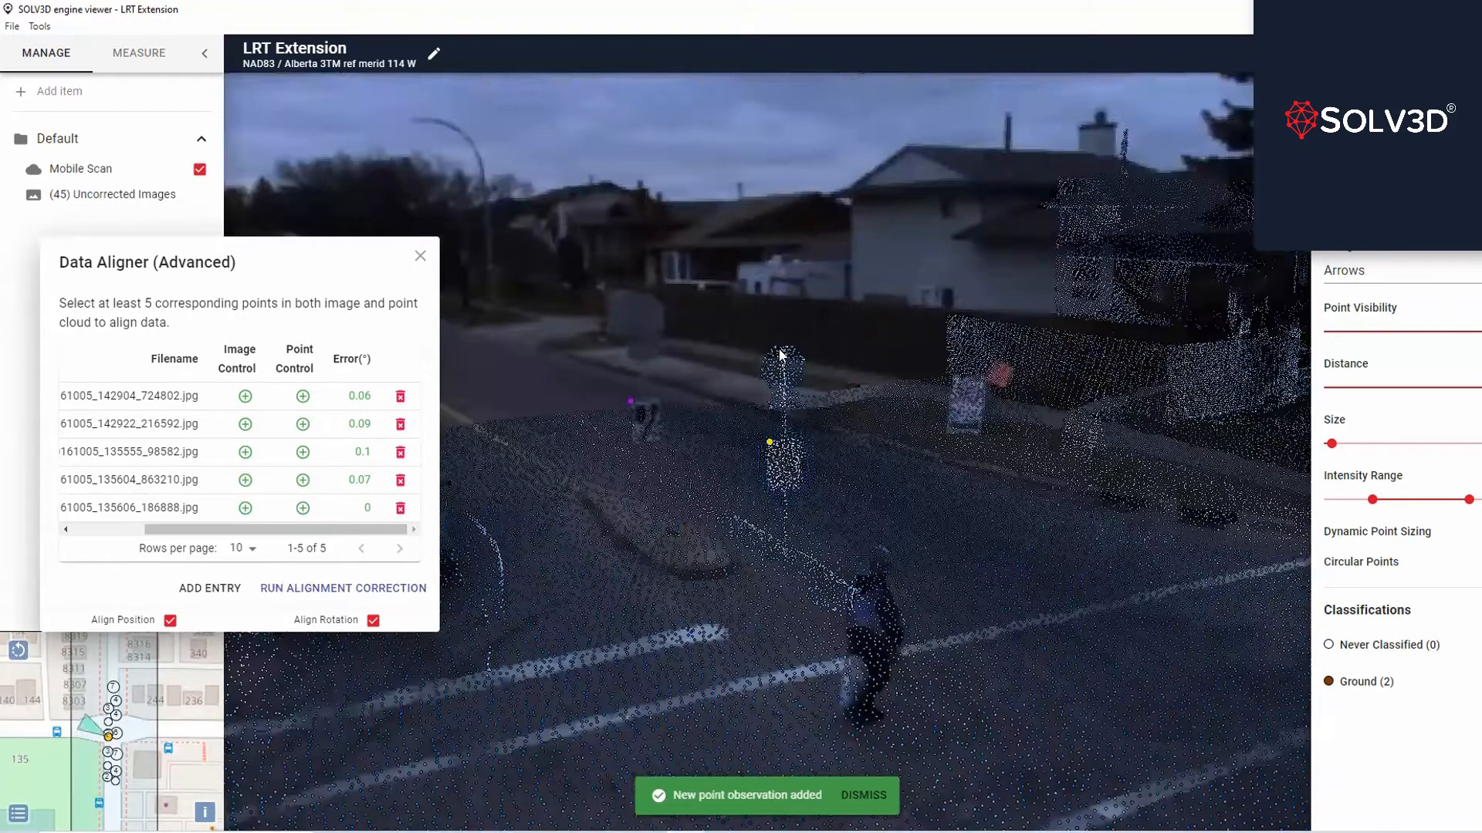
Step: Move entry 5's point control to the left edge of the round upper median sign and run the alignment correction
click(304, 508)
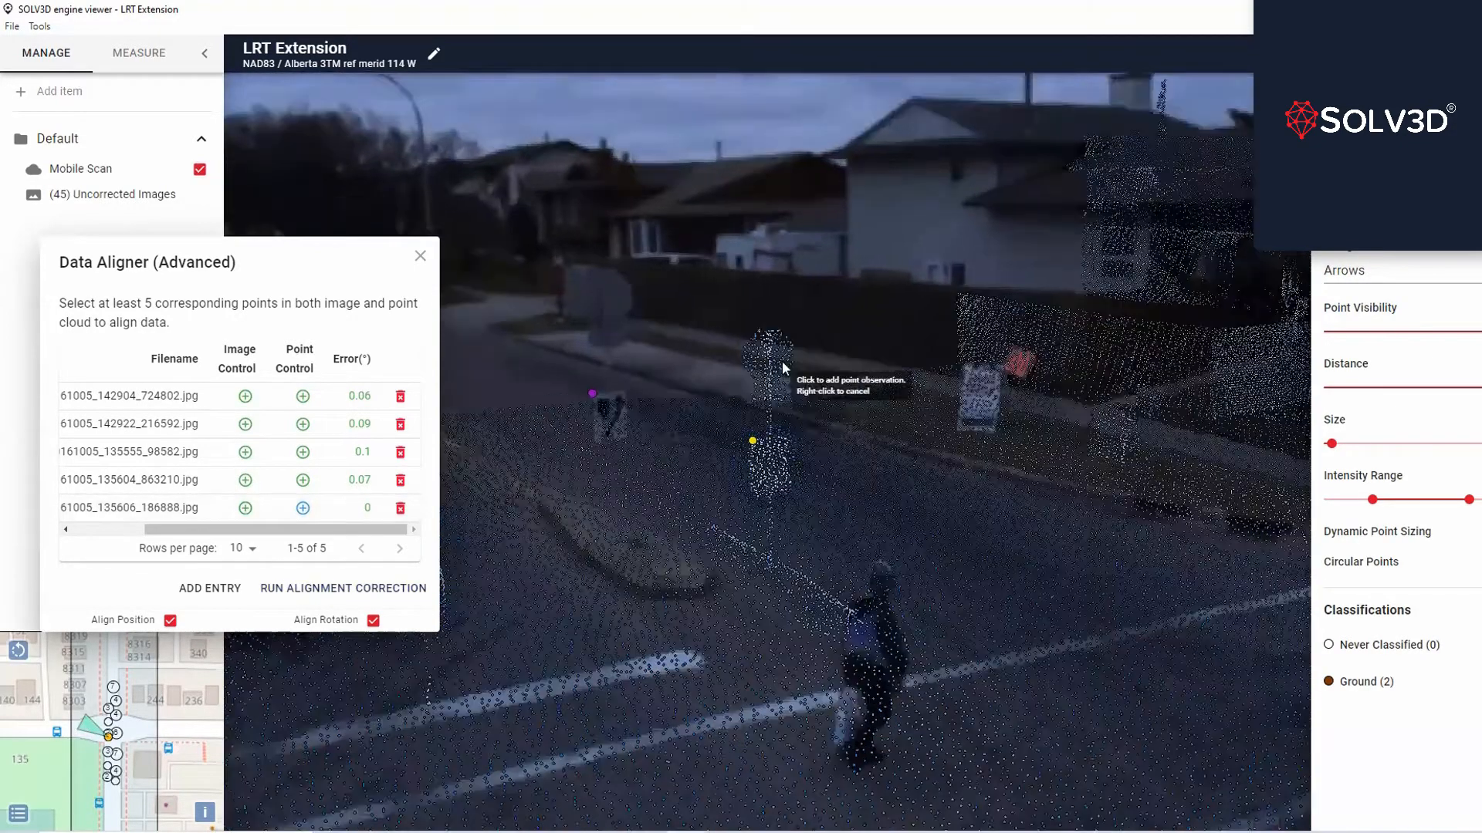
scroll(791, 372, up, 2)
click(687, 327)
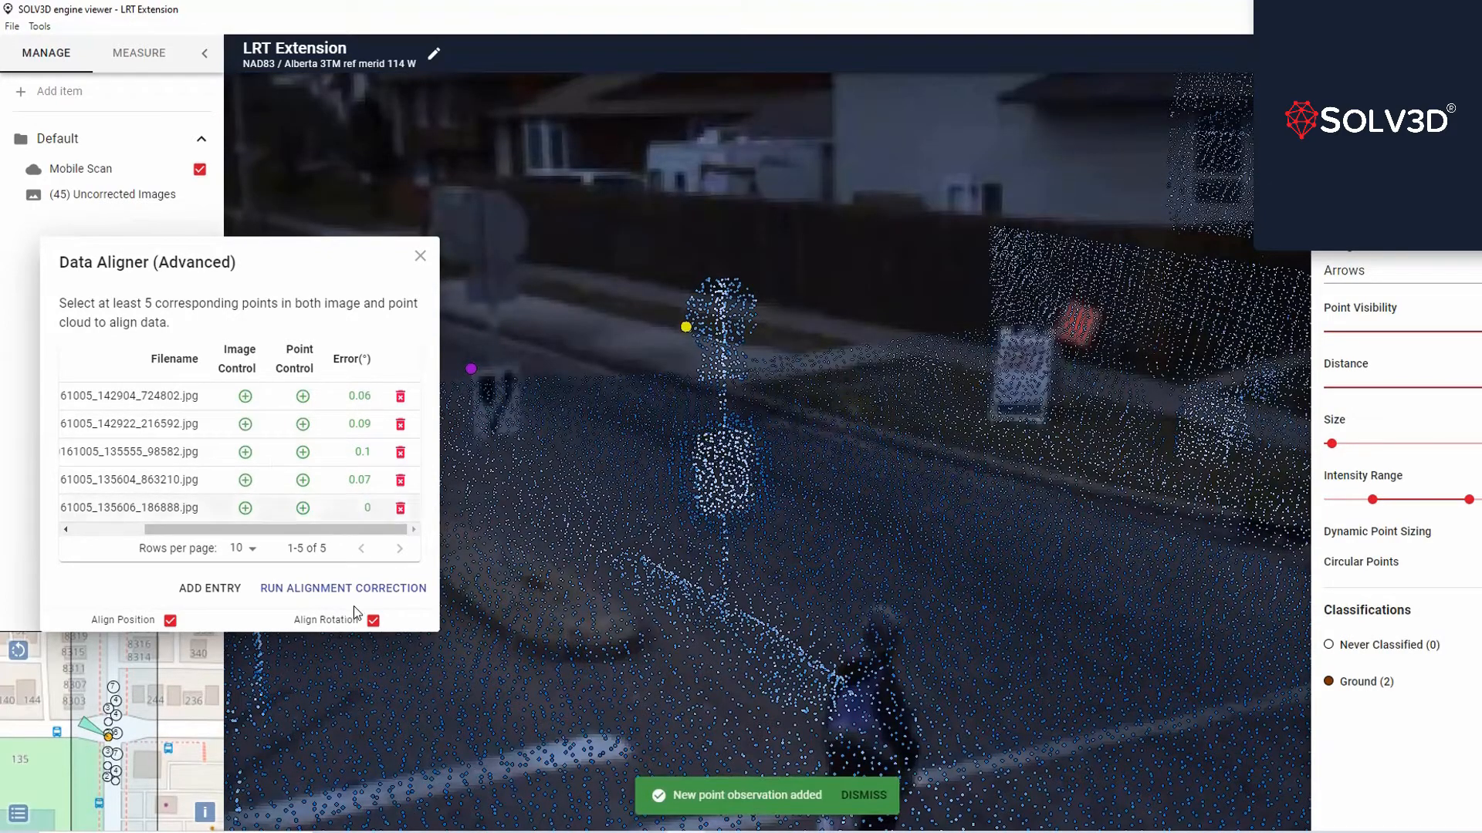
click(307, 590)
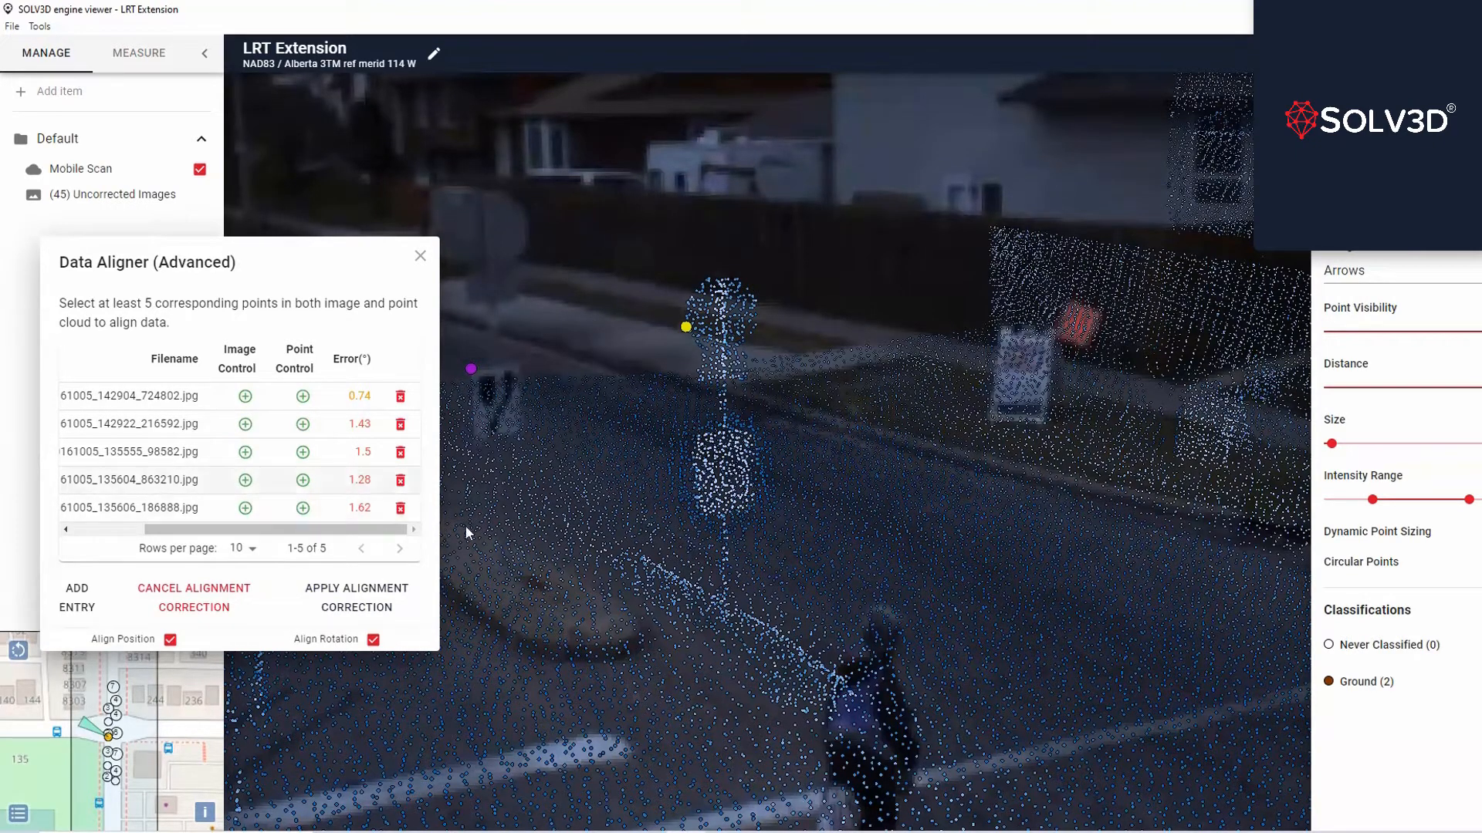
Step: Place entry 5's point control back on the lower median sign's upper-left corner and rerun the alignment correction
click(304, 510)
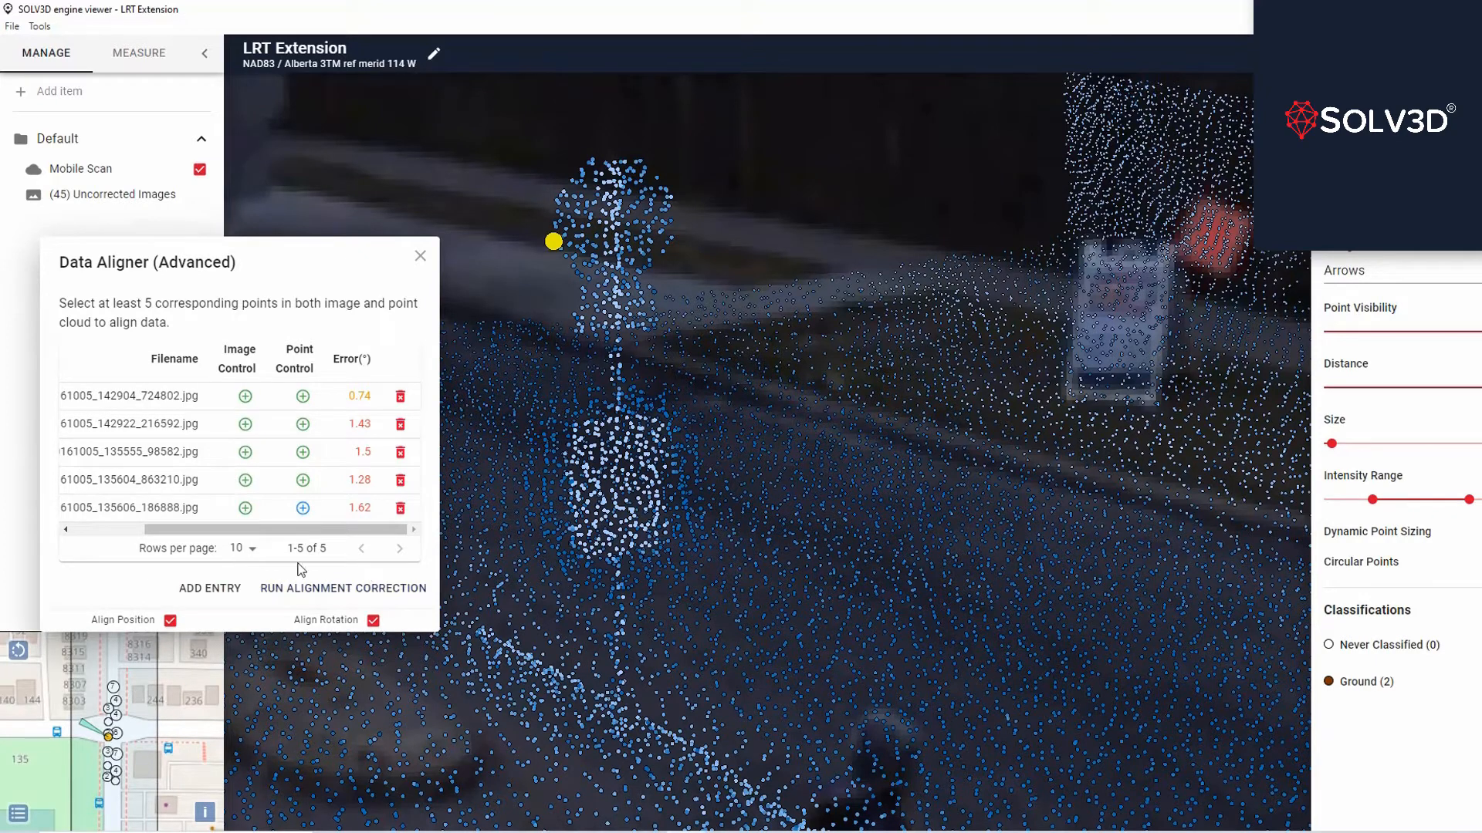
drag(274, 529, 326, 543)
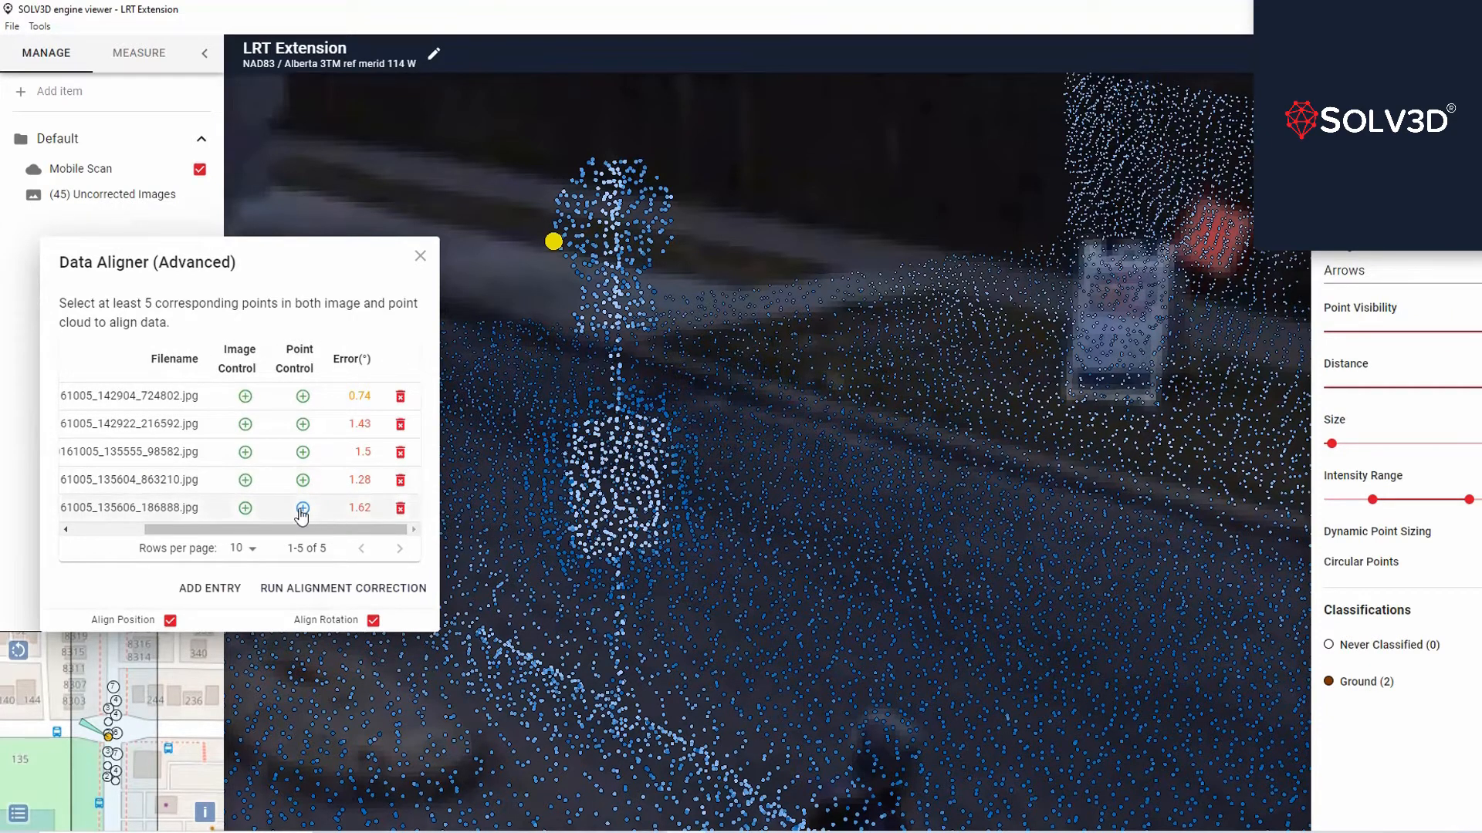
click(302, 508)
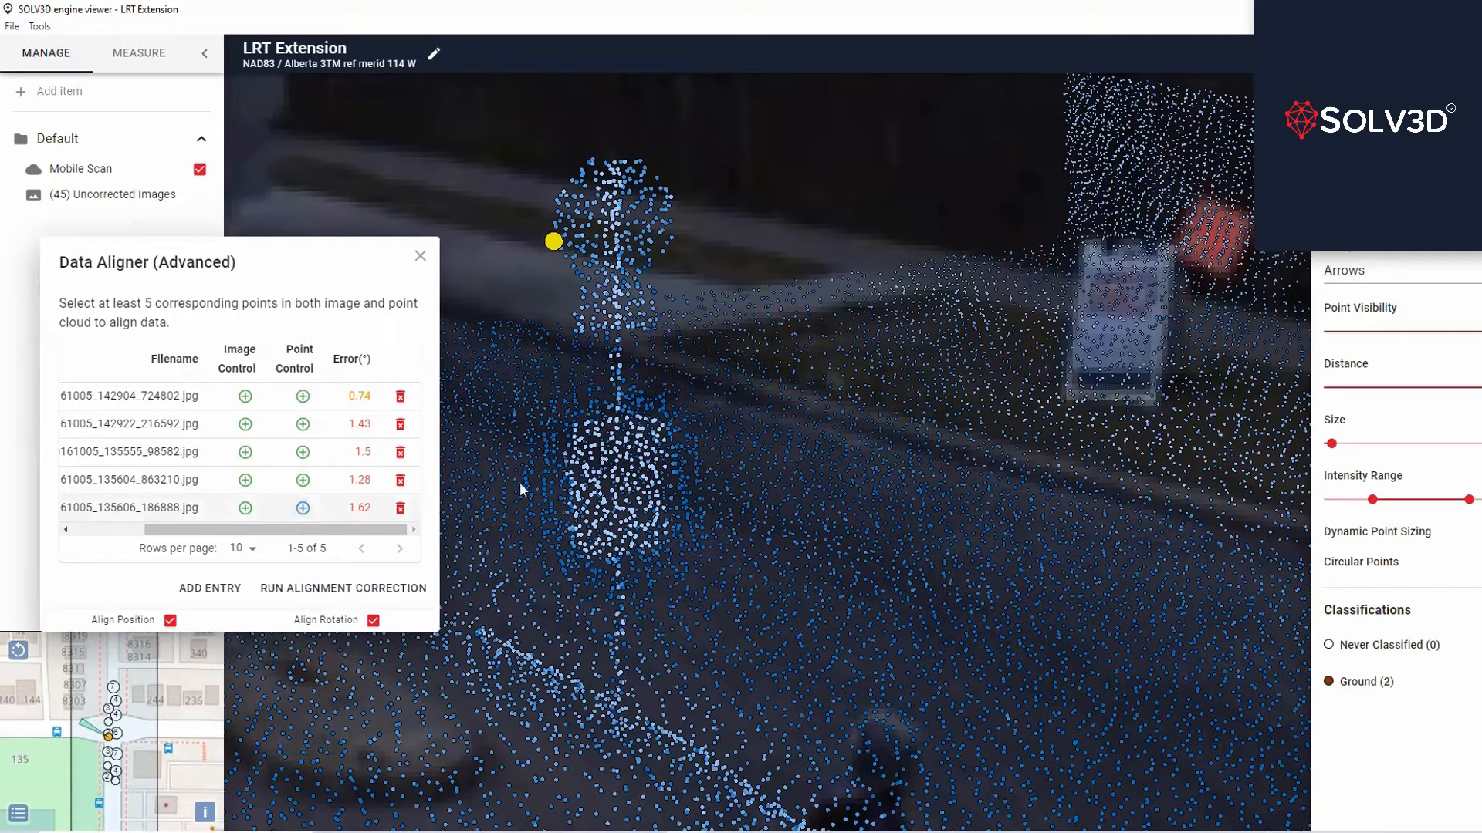
click(576, 424)
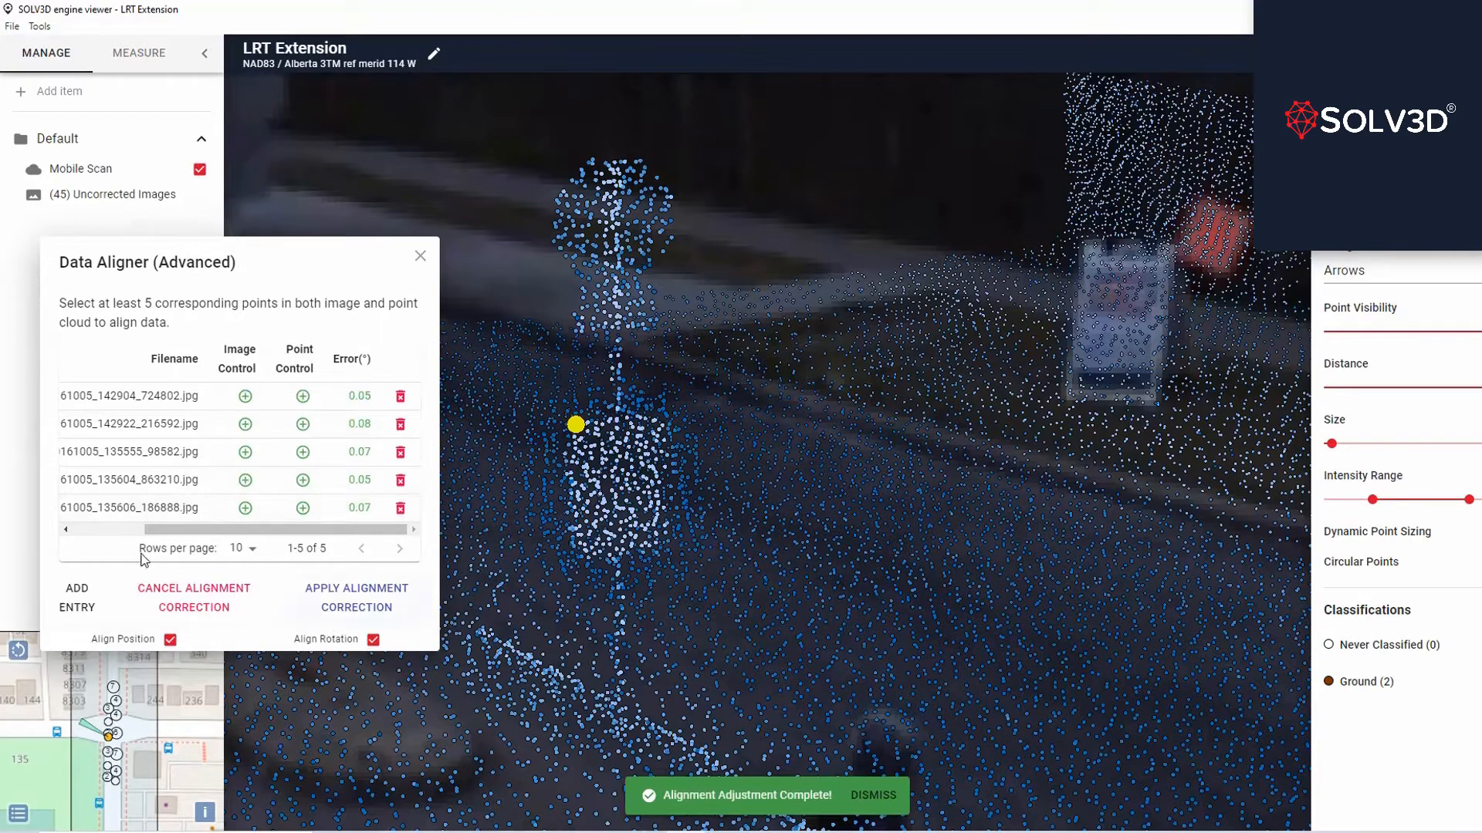
Step: Apply the alignment correction to the camera images
scroll(719, 507, down, 3)
scroll(719, 507, down, 3)
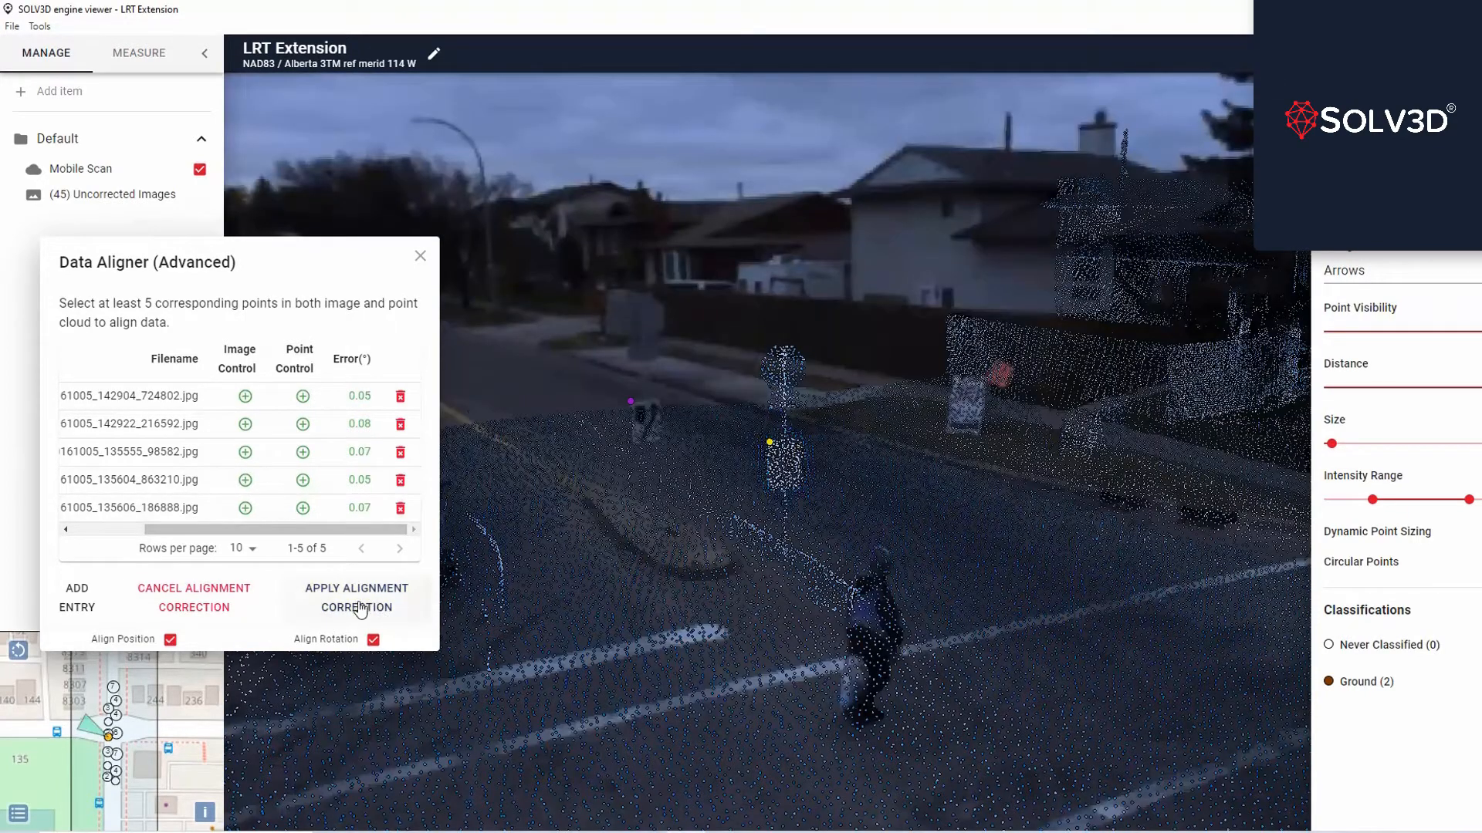
click(363, 606)
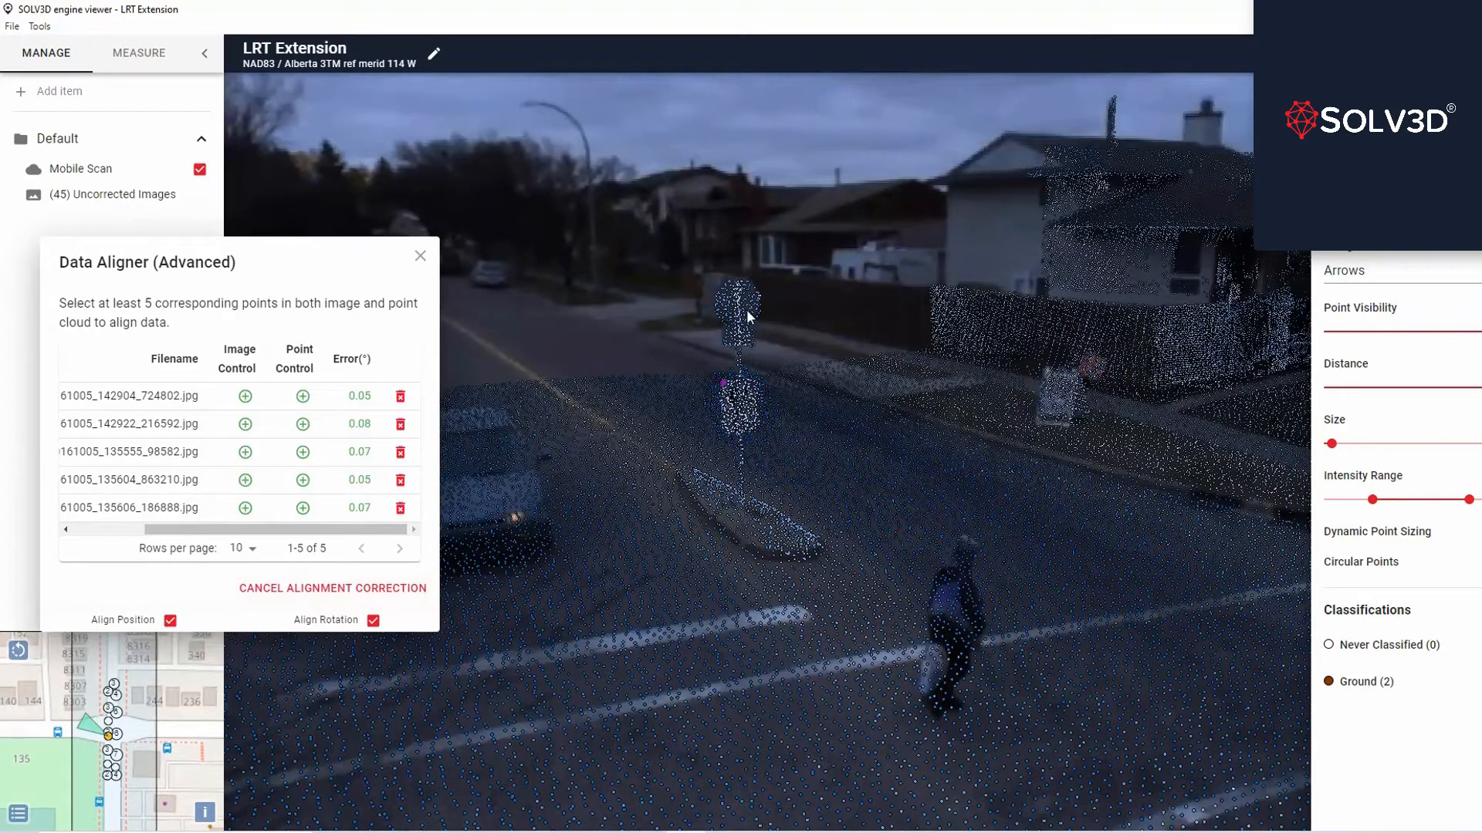
Step: Examine how the images match the point cloud from several camera positions around the intersection, and close the advanced Data Aligner
drag(1053, 443, 735, 475)
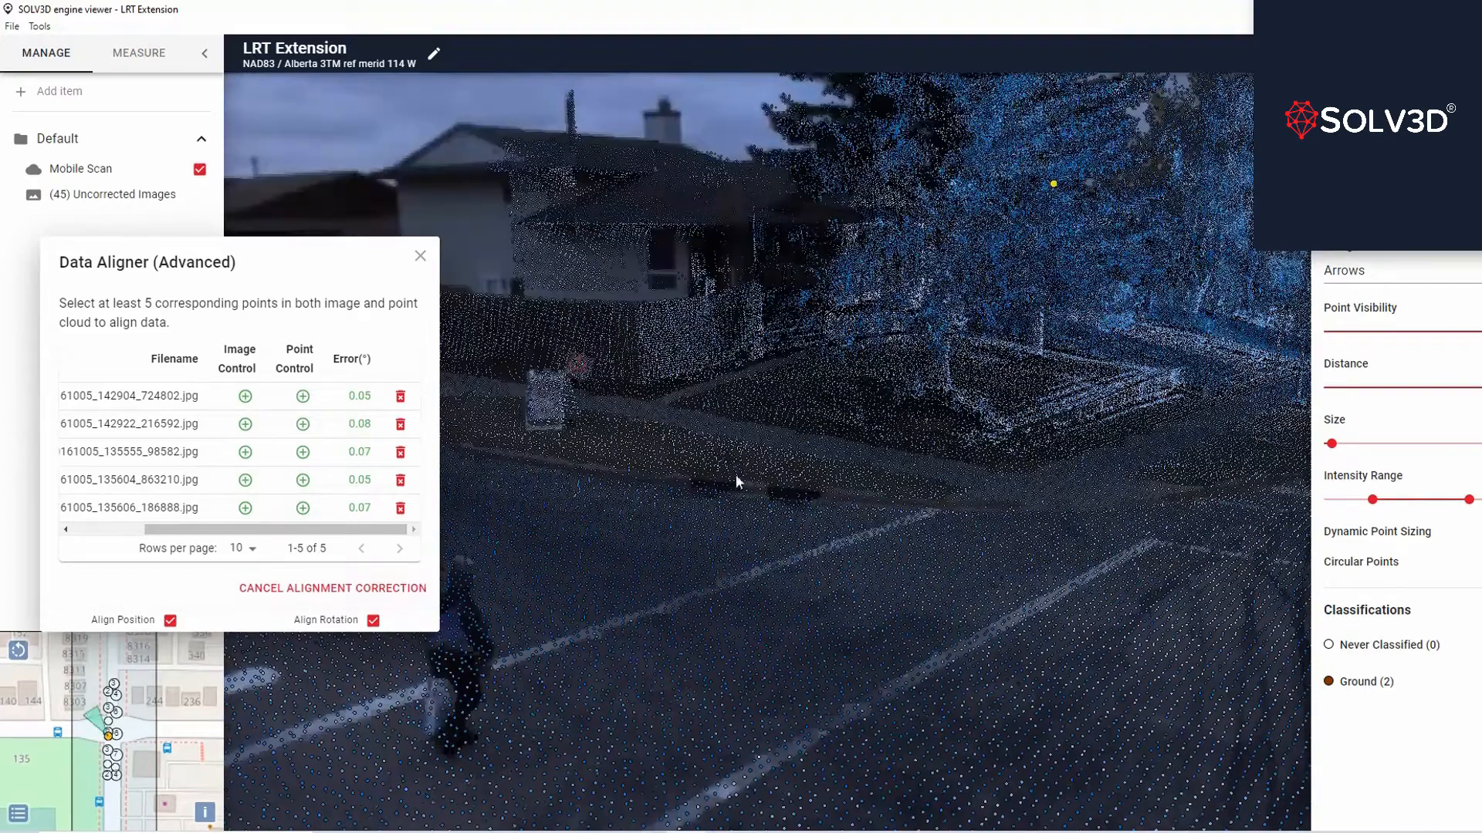
double_click(932, 538)
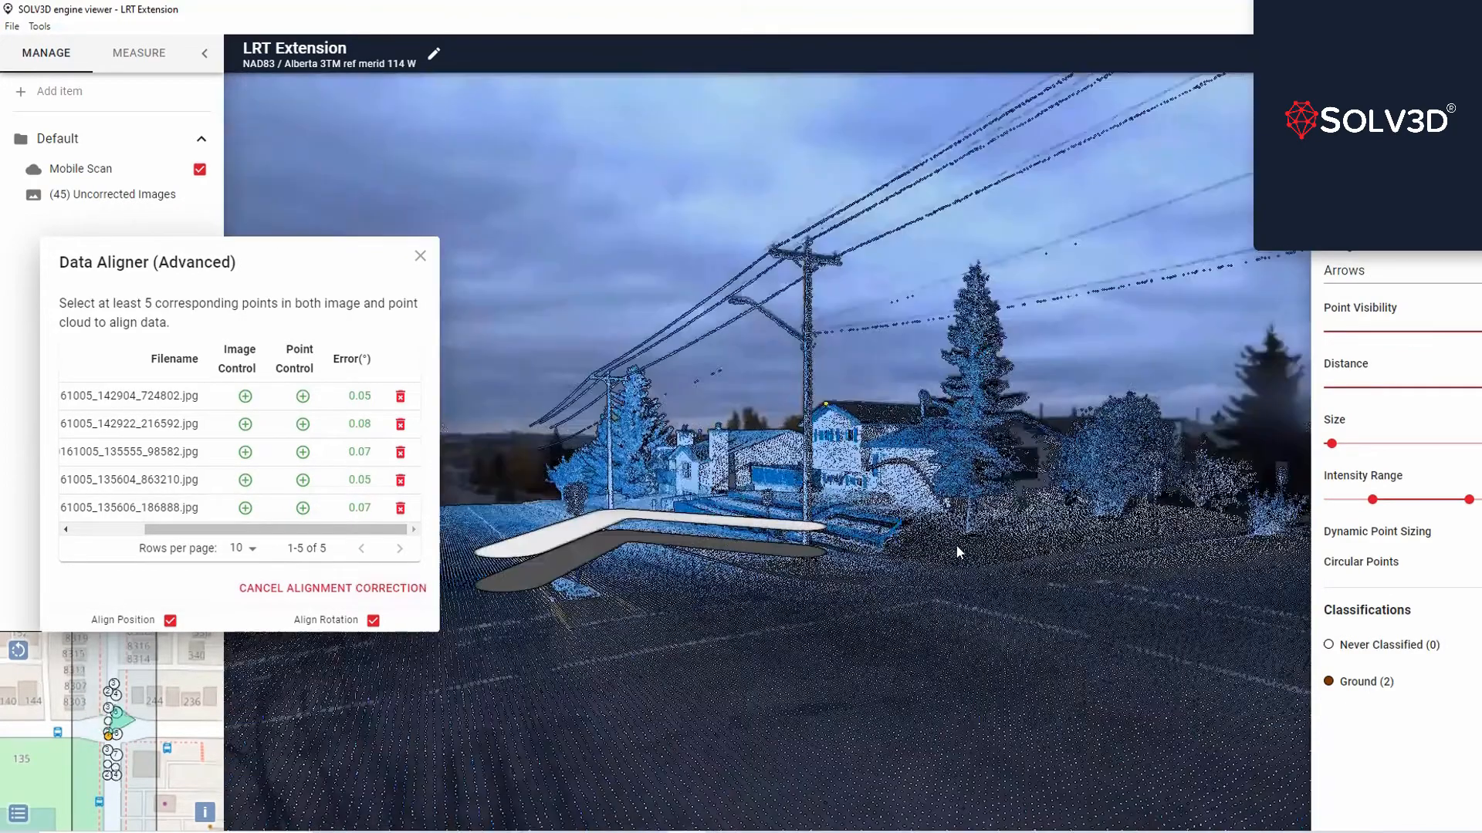
drag(1011, 429, 1079, 432)
double_click(906, 435)
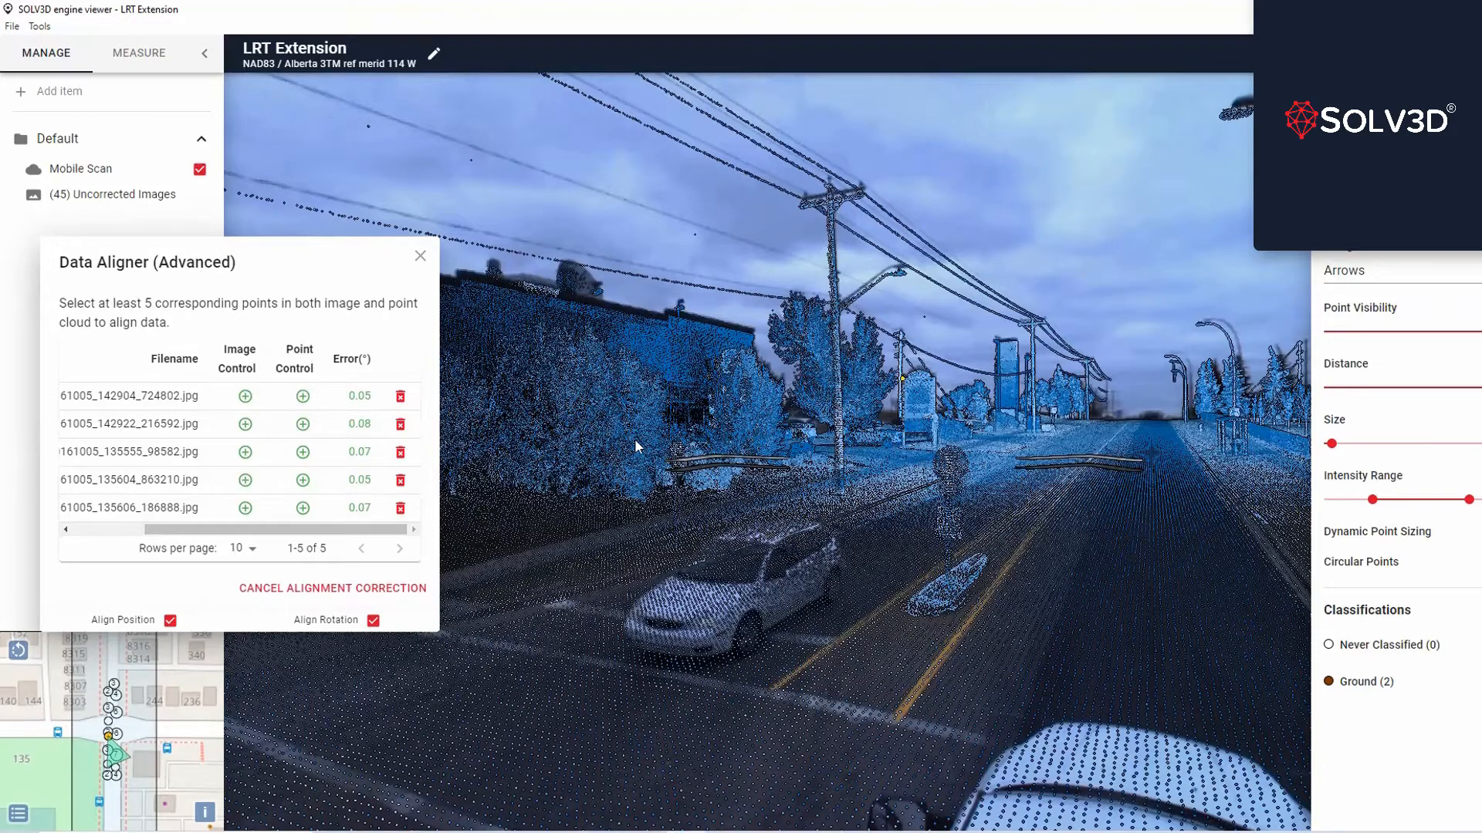
click(909, 403)
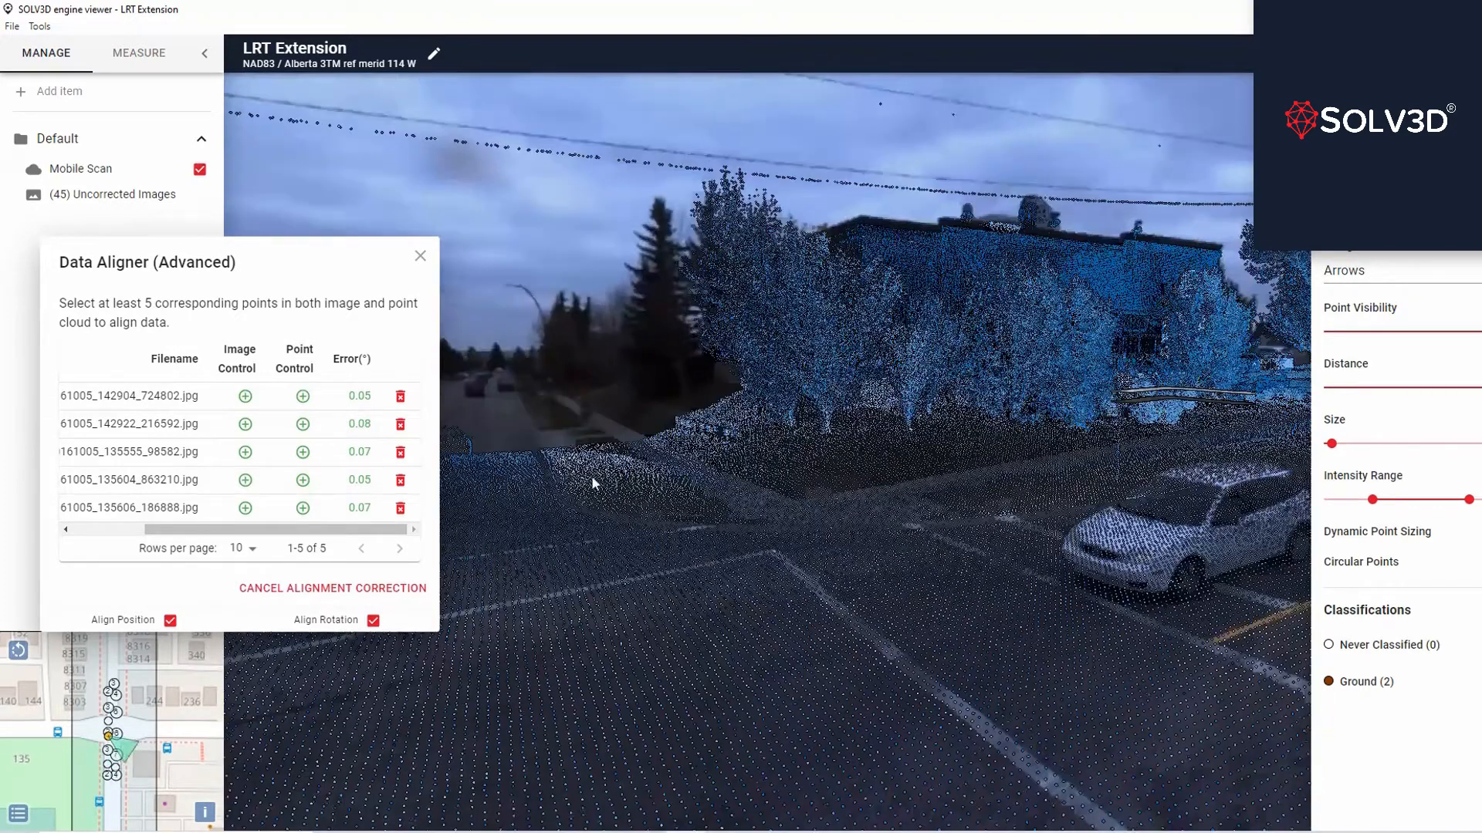
click(856, 436)
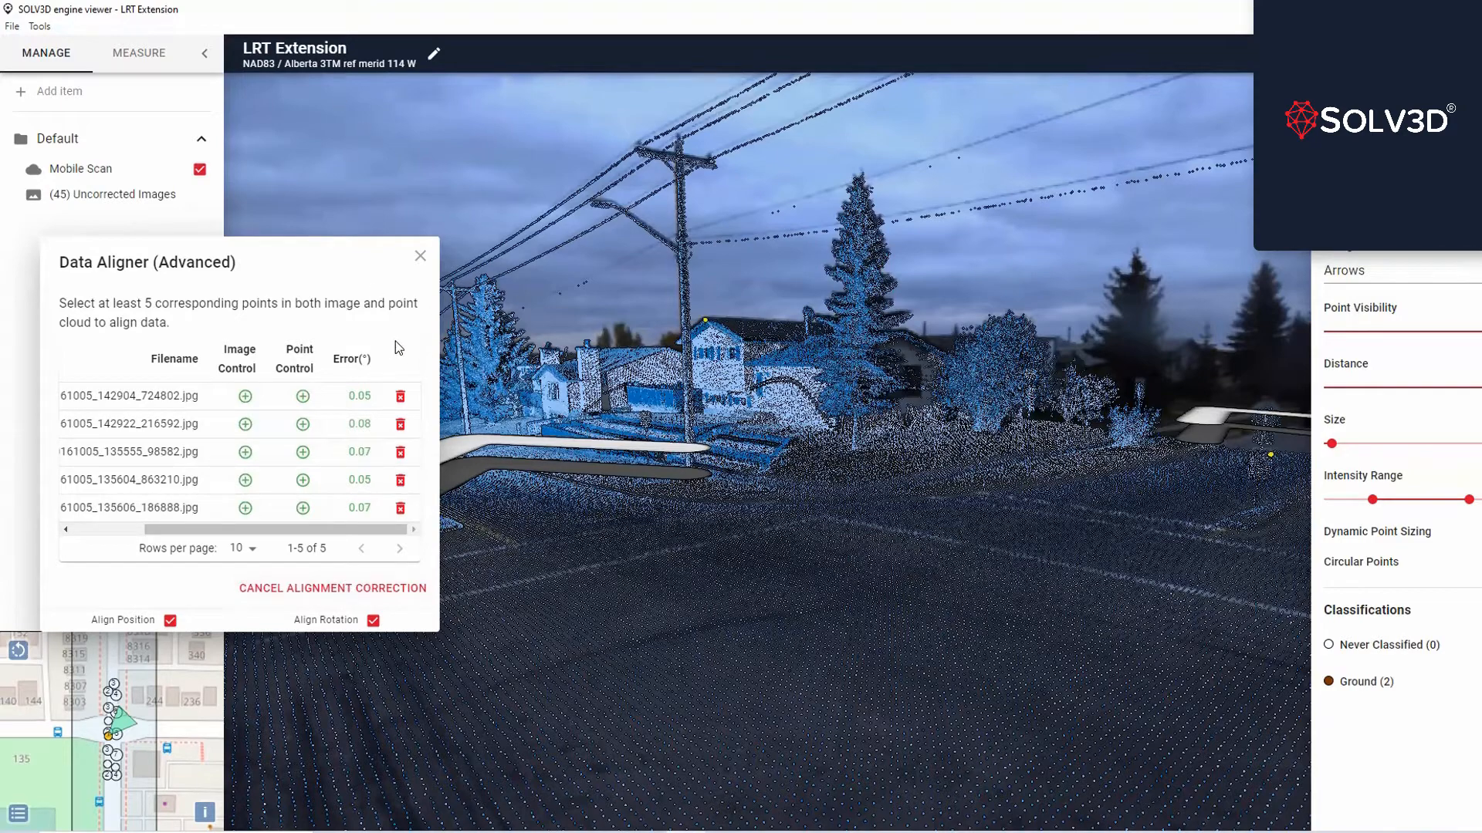
click(419, 255)
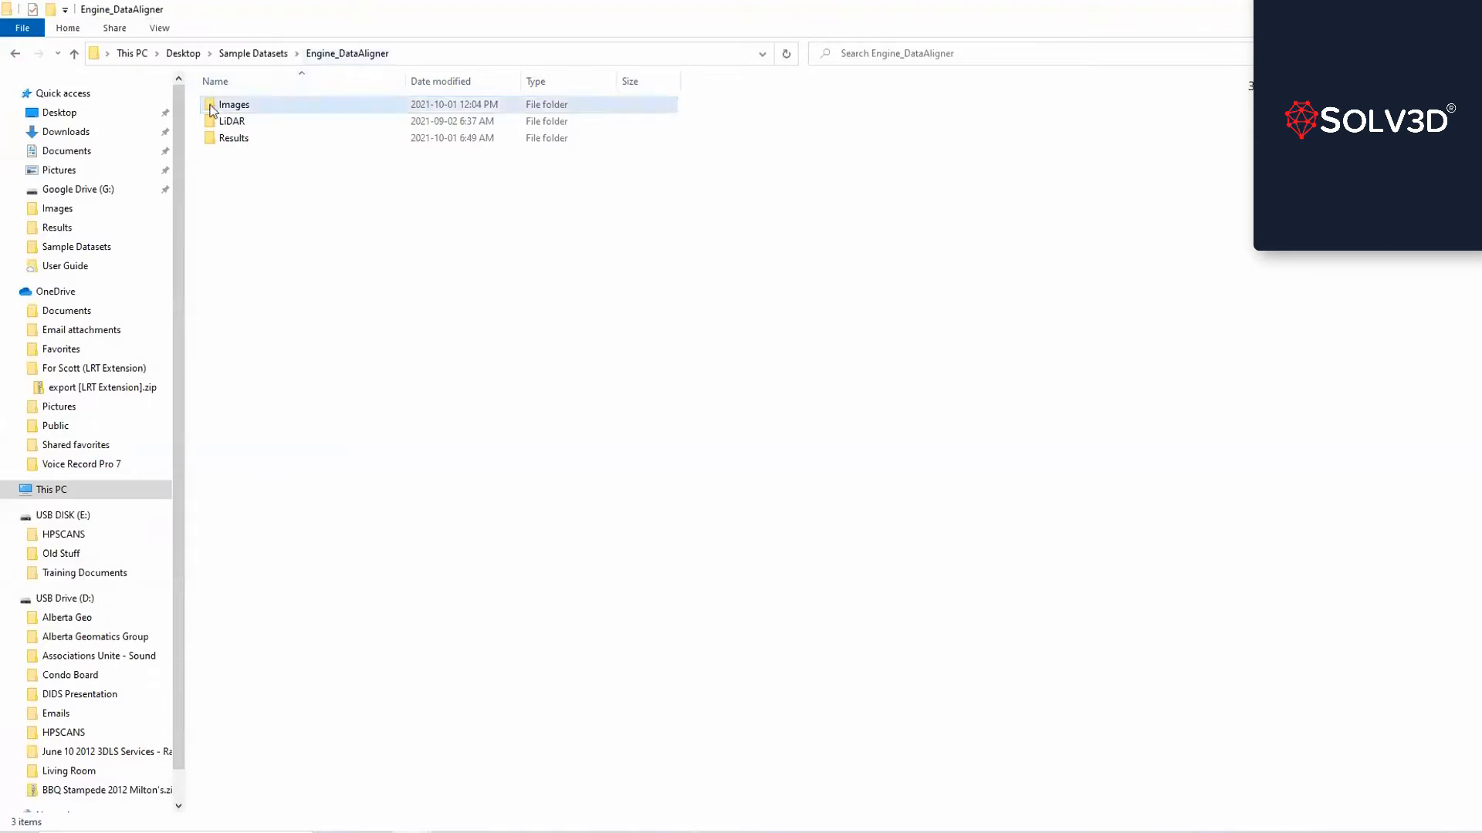
Step: Look in the Images folder of the Engine_DataAligner sample dataset for the Images_correction_matrix.4x4 file
click(278, 53)
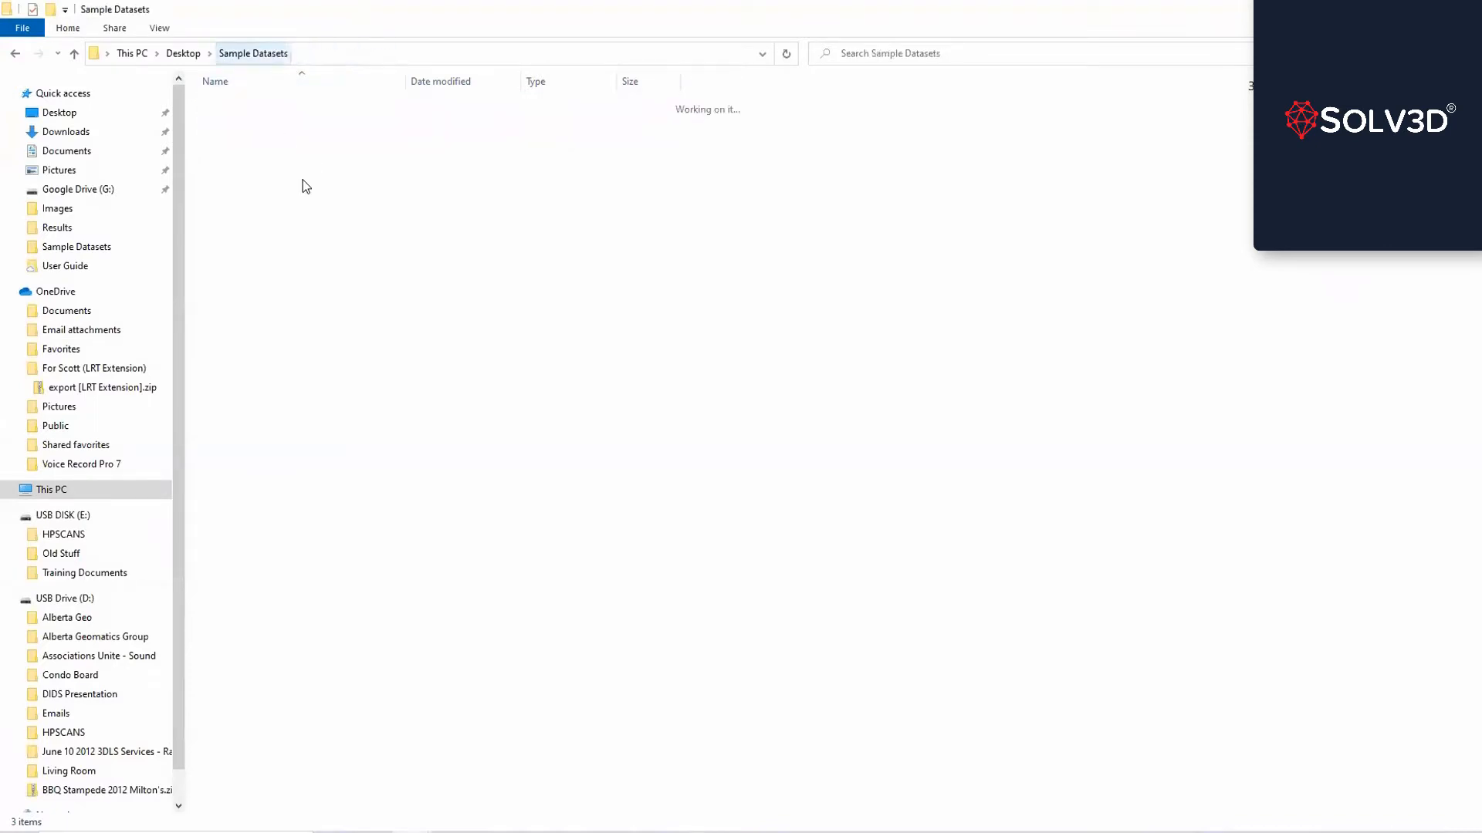
double_click(248, 108)
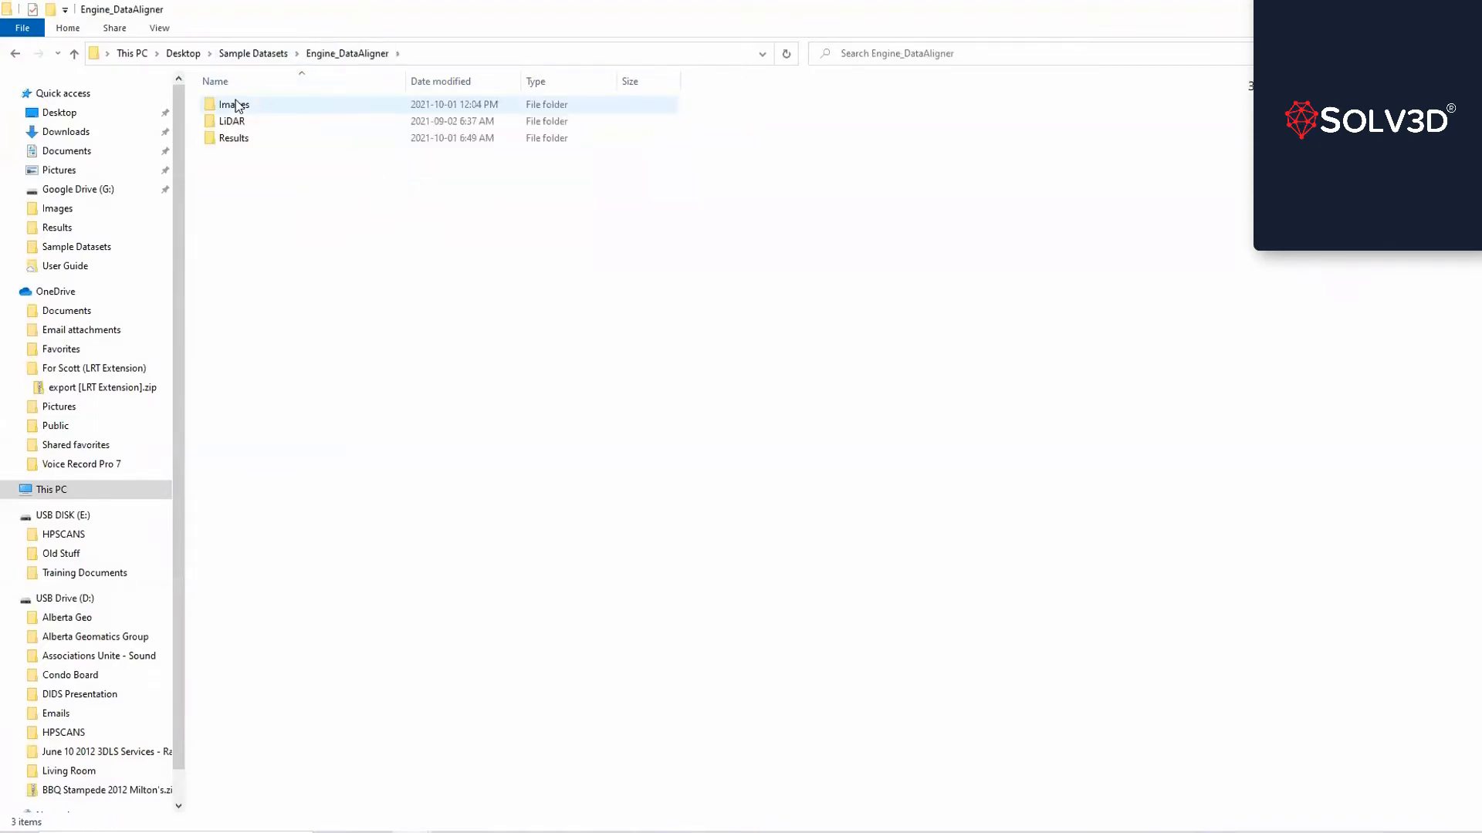
double_click(237, 108)
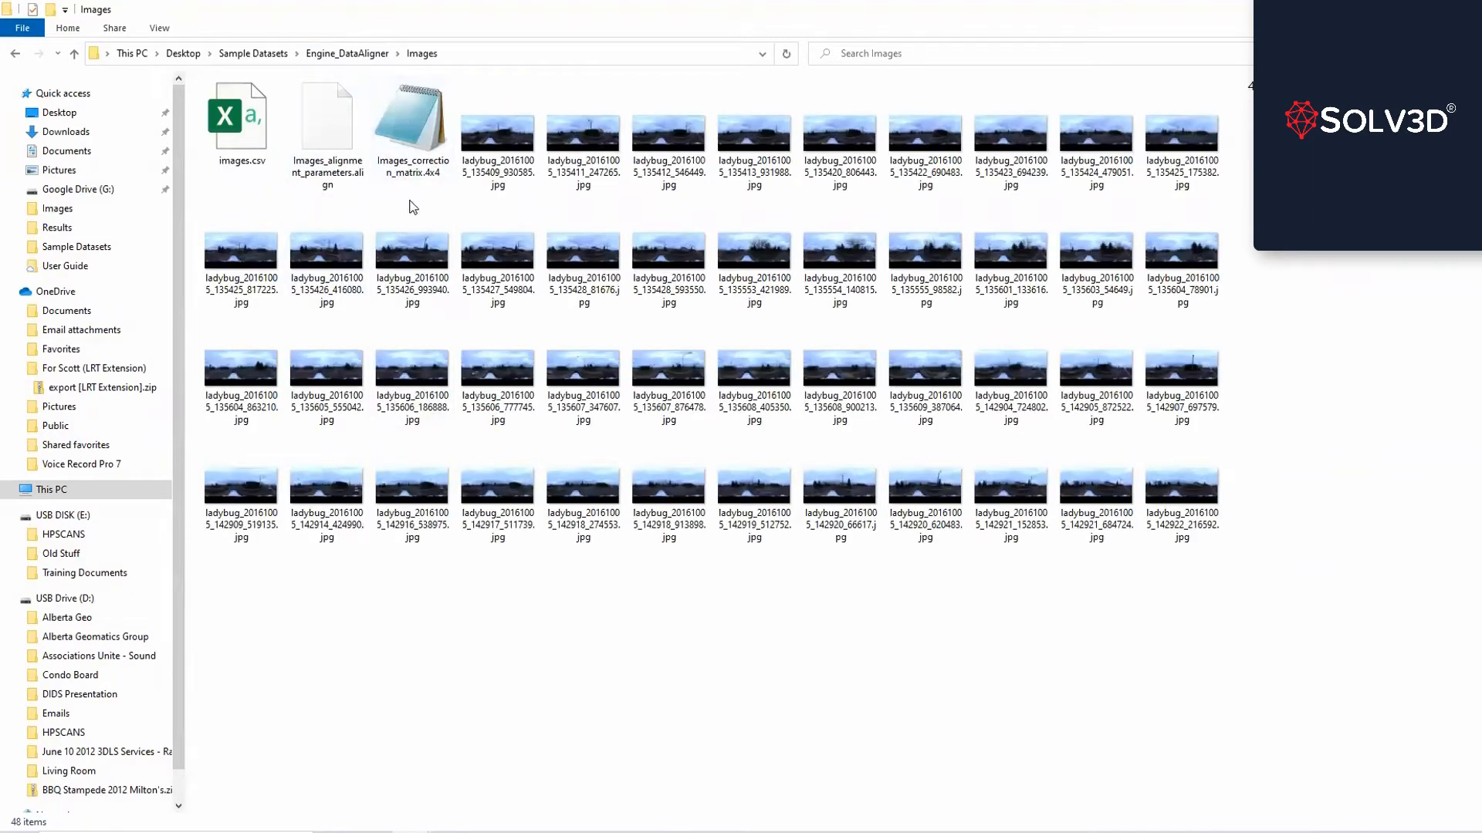
click(415, 149)
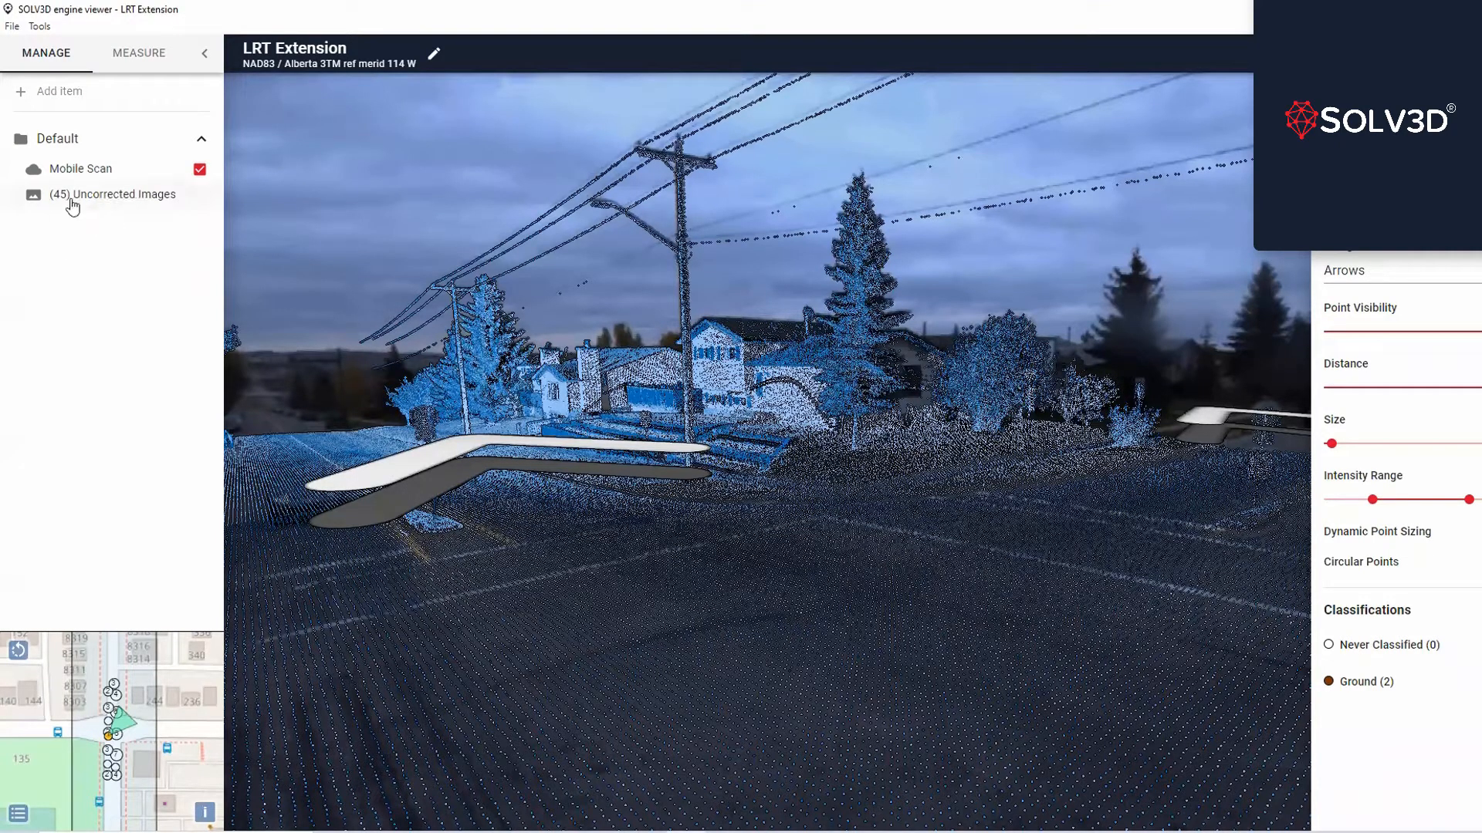
Step: Export the corrected CSV of the Uncorrected Images item to the Results folder as Corrected Images.csv
right_click(113, 199)
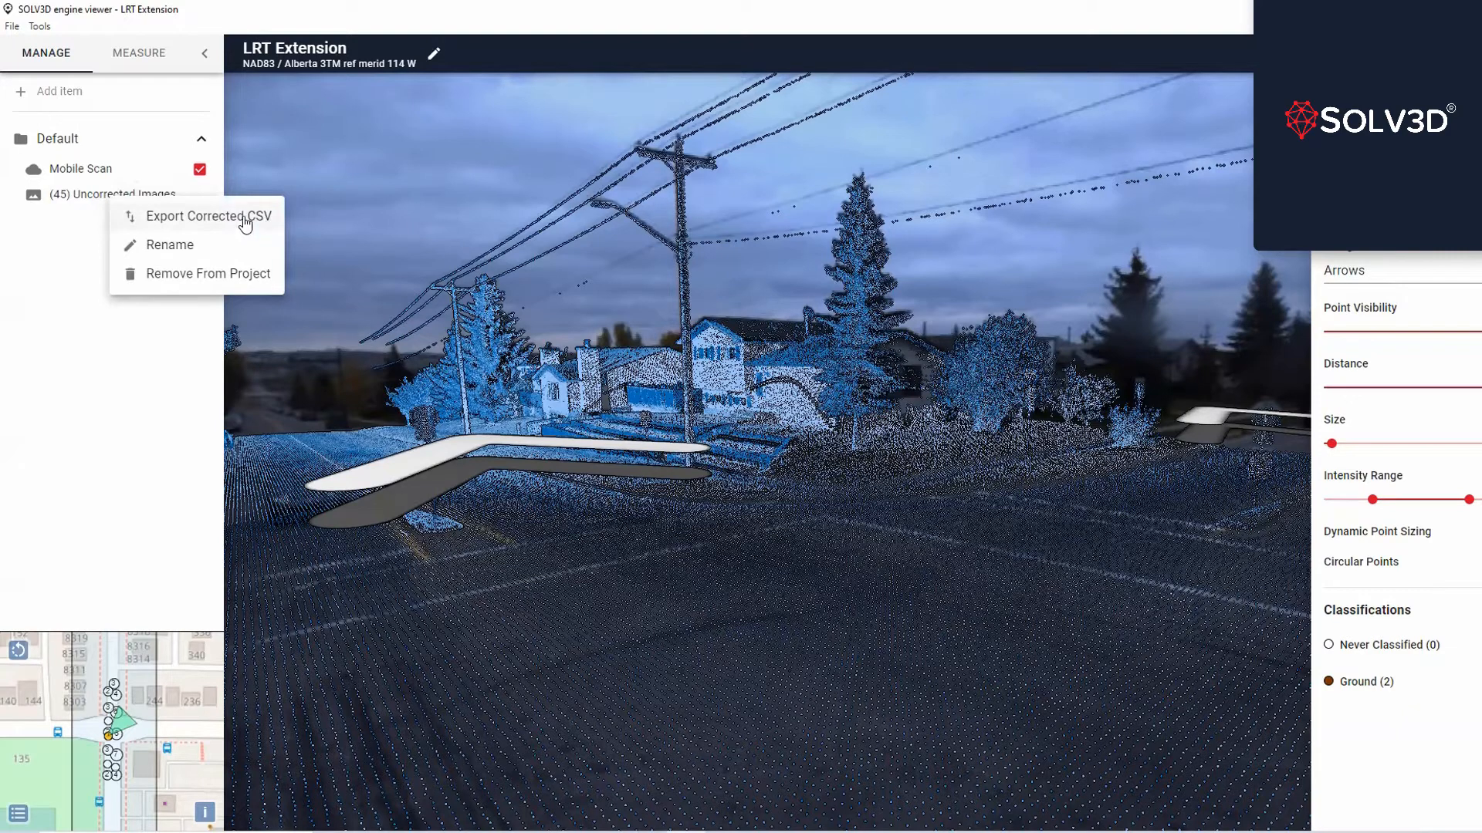
click(243, 219)
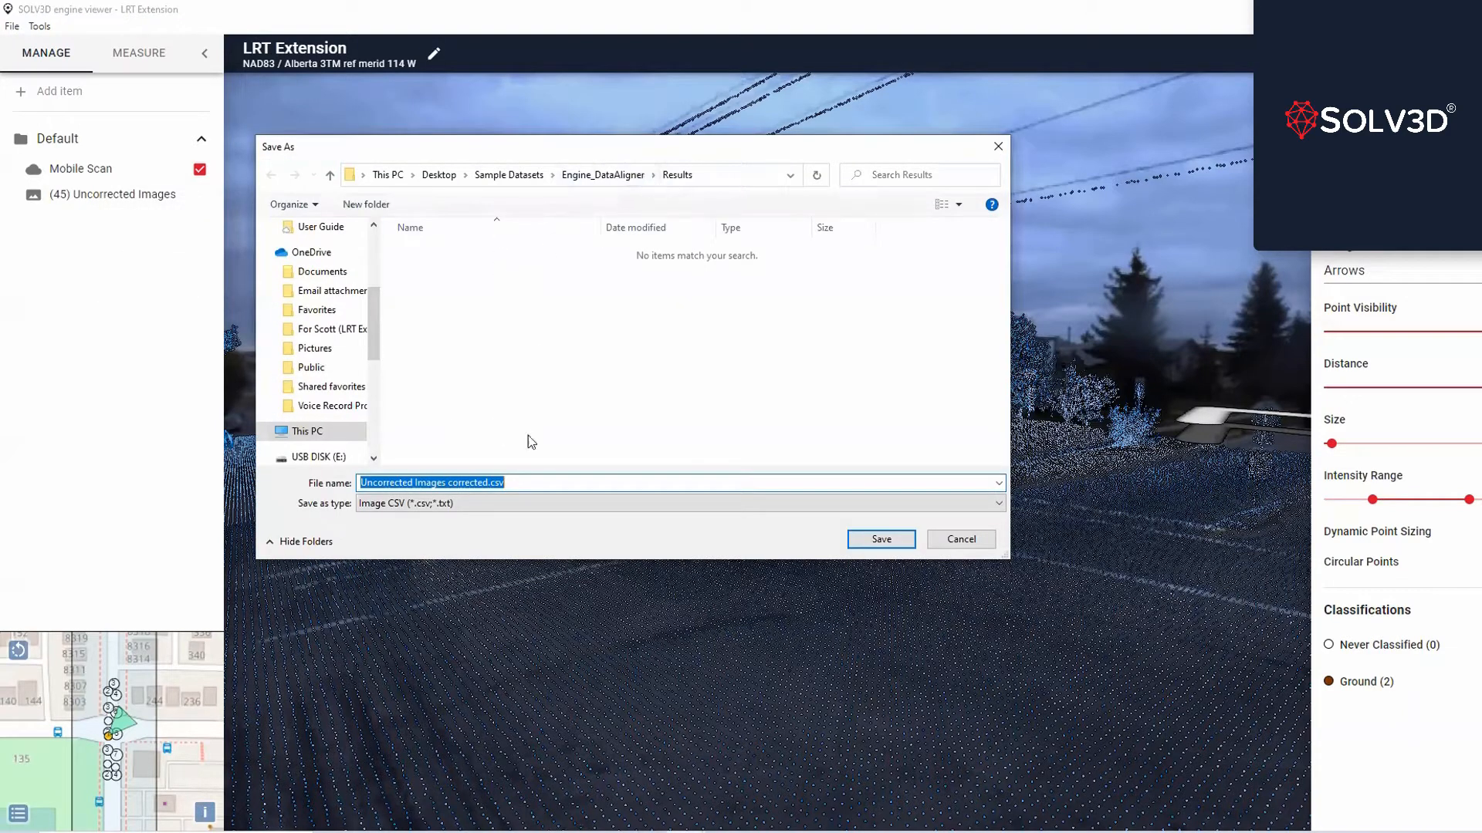
click(390, 482)
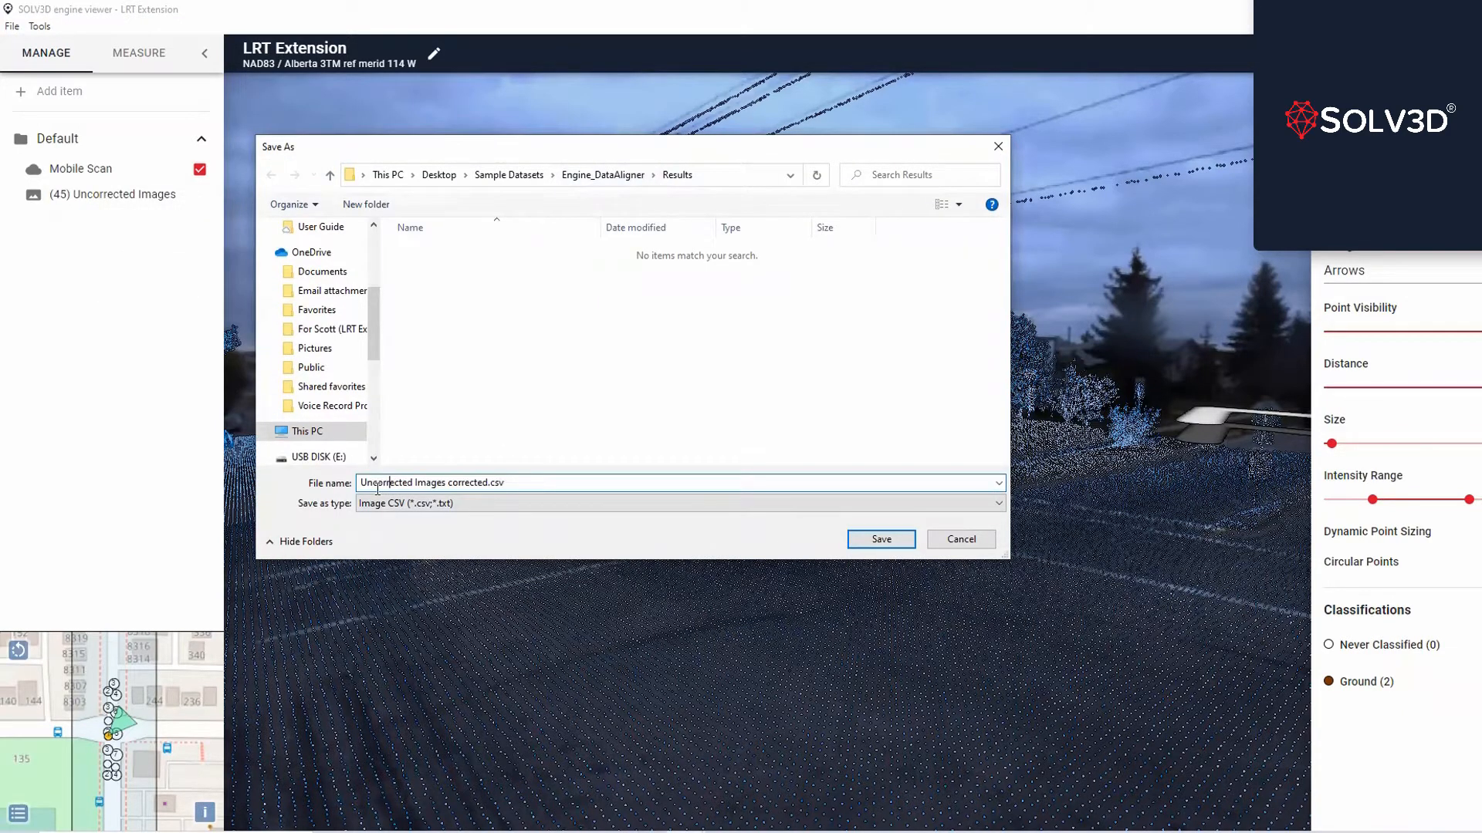
key(BackSpace)
key(BackSpace)
key(BackSpace)
key(BackSpace)
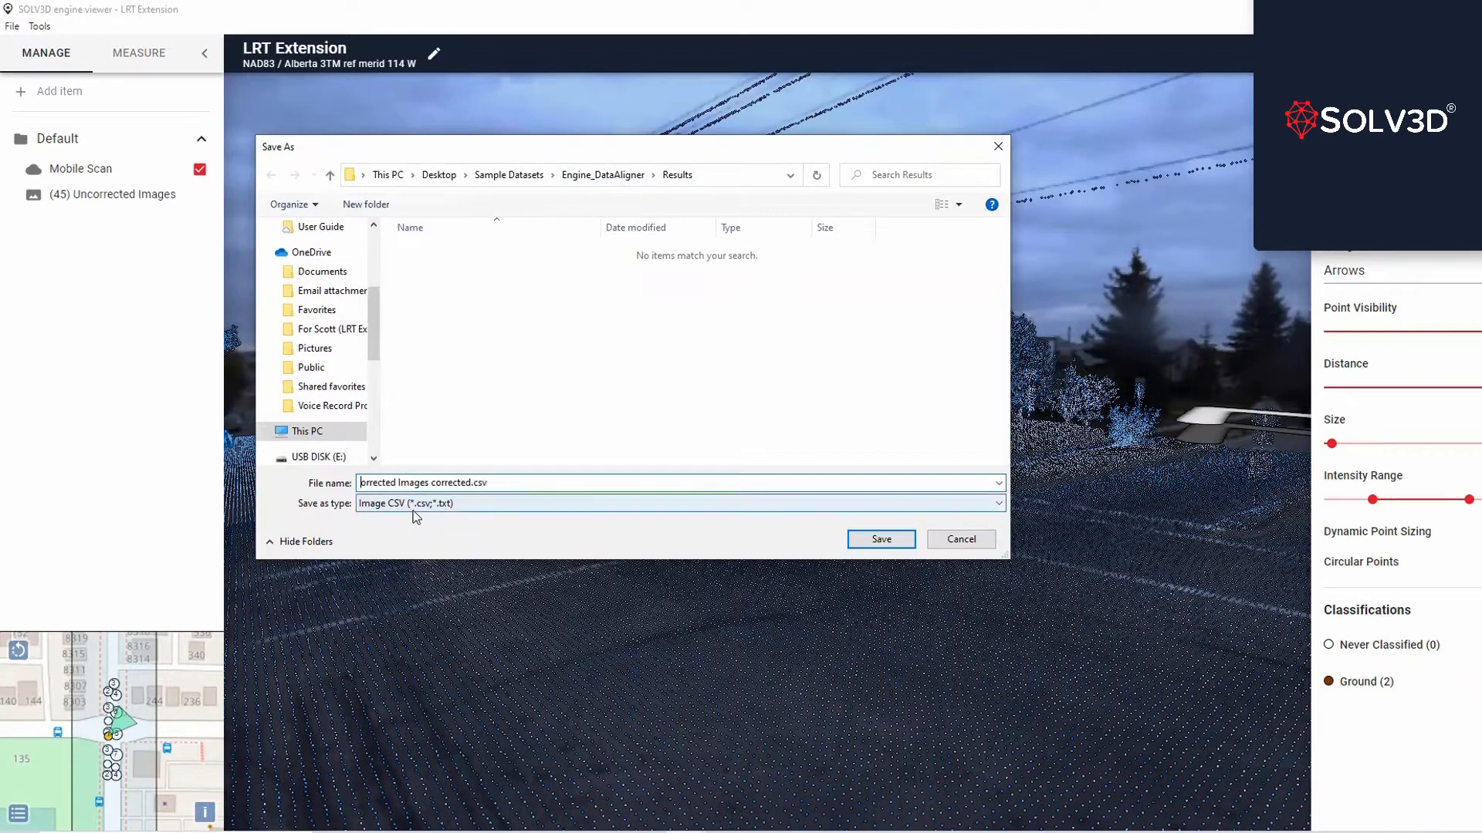
text(Co)
click(439, 482)
key(Delete)
key(Delete)
key(Delete)
key(Delete)
key(Delete)
key(Delete)
key(Delete)
key(Delete)
key(Delete)
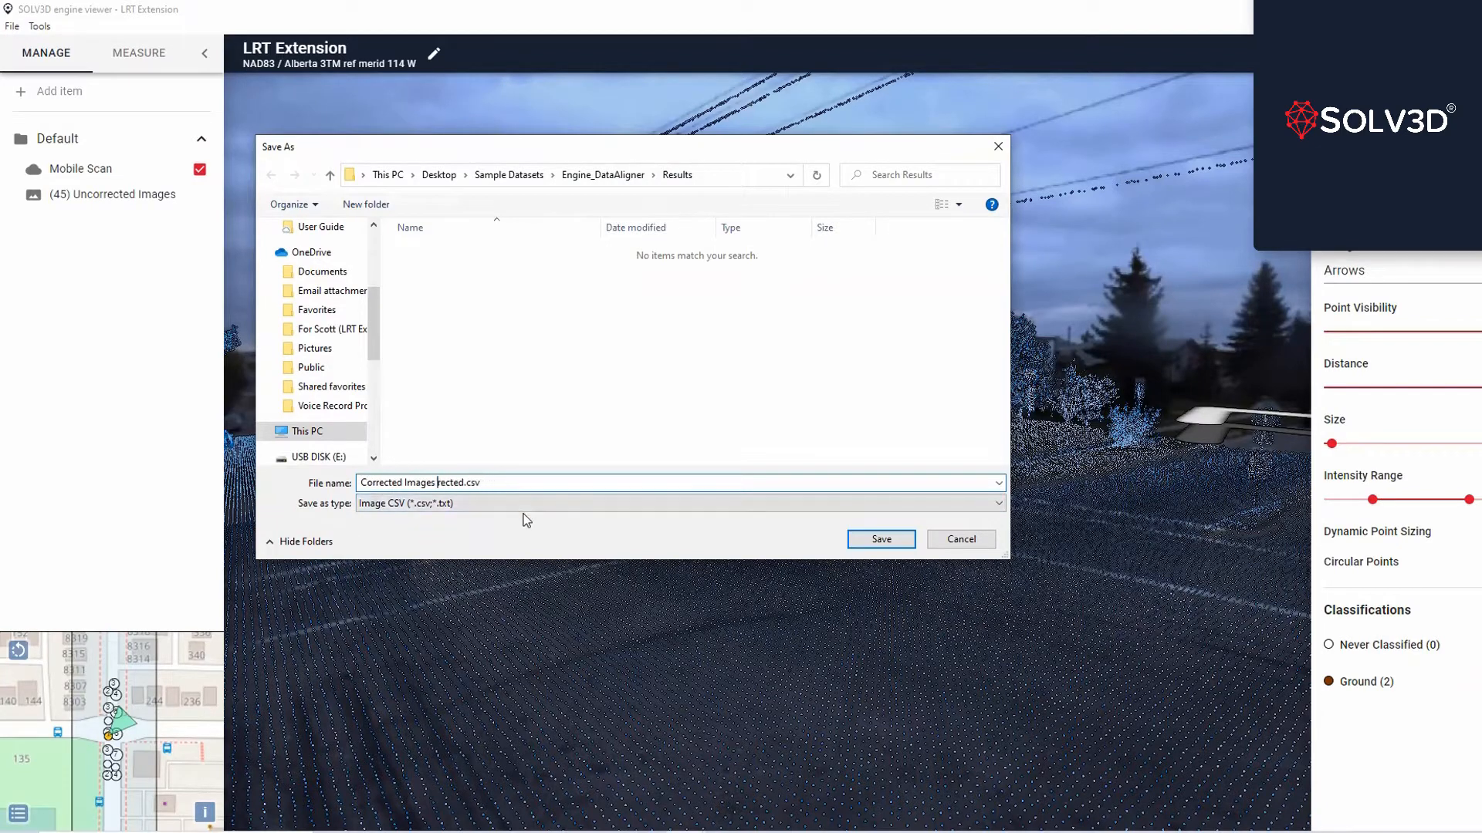
click(889, 538)
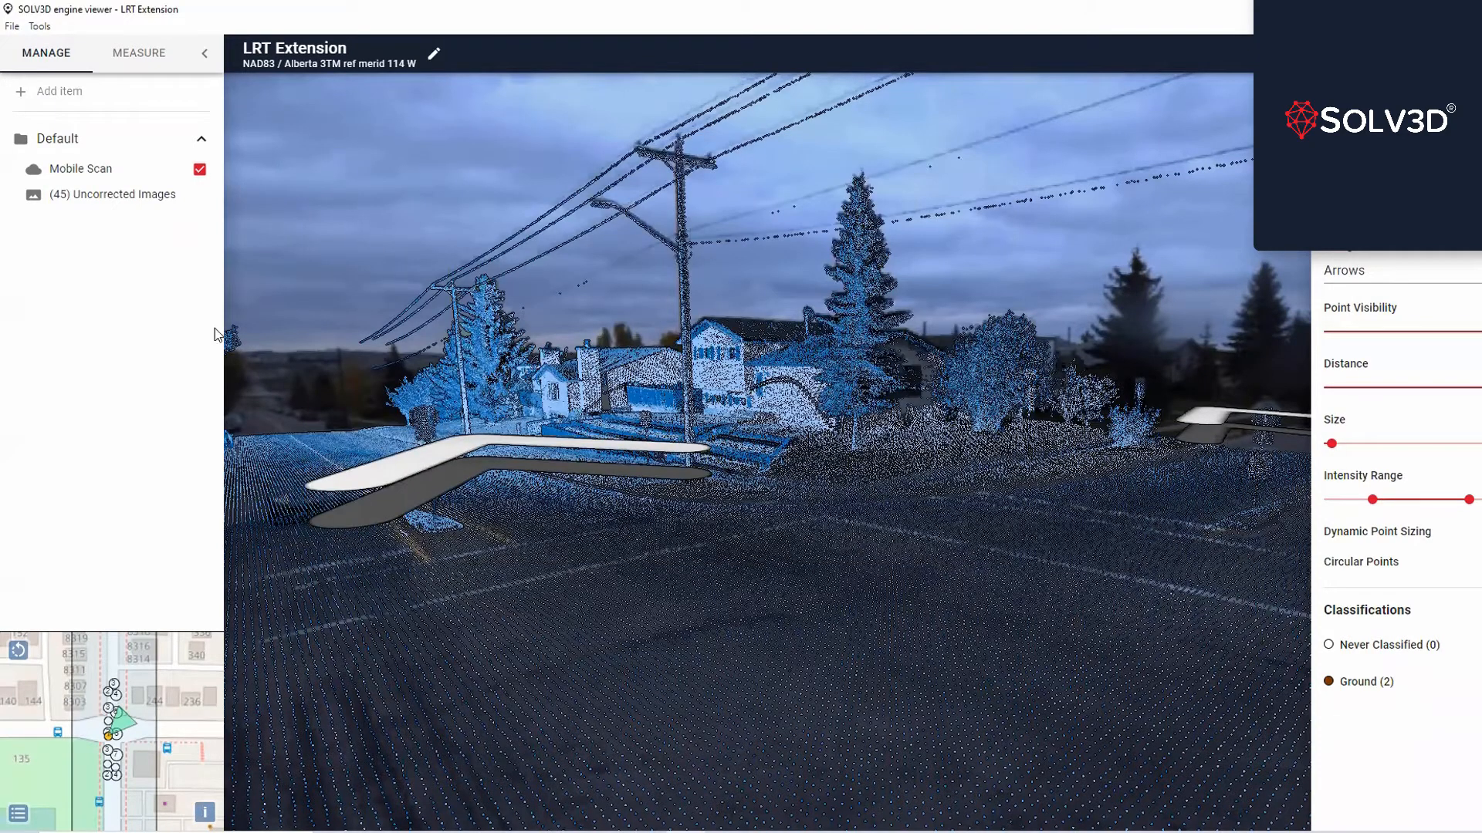
Step: Review the available data alignment tools and the project information with its optional camera correction file, and close it without updating the project
click(604, 466)
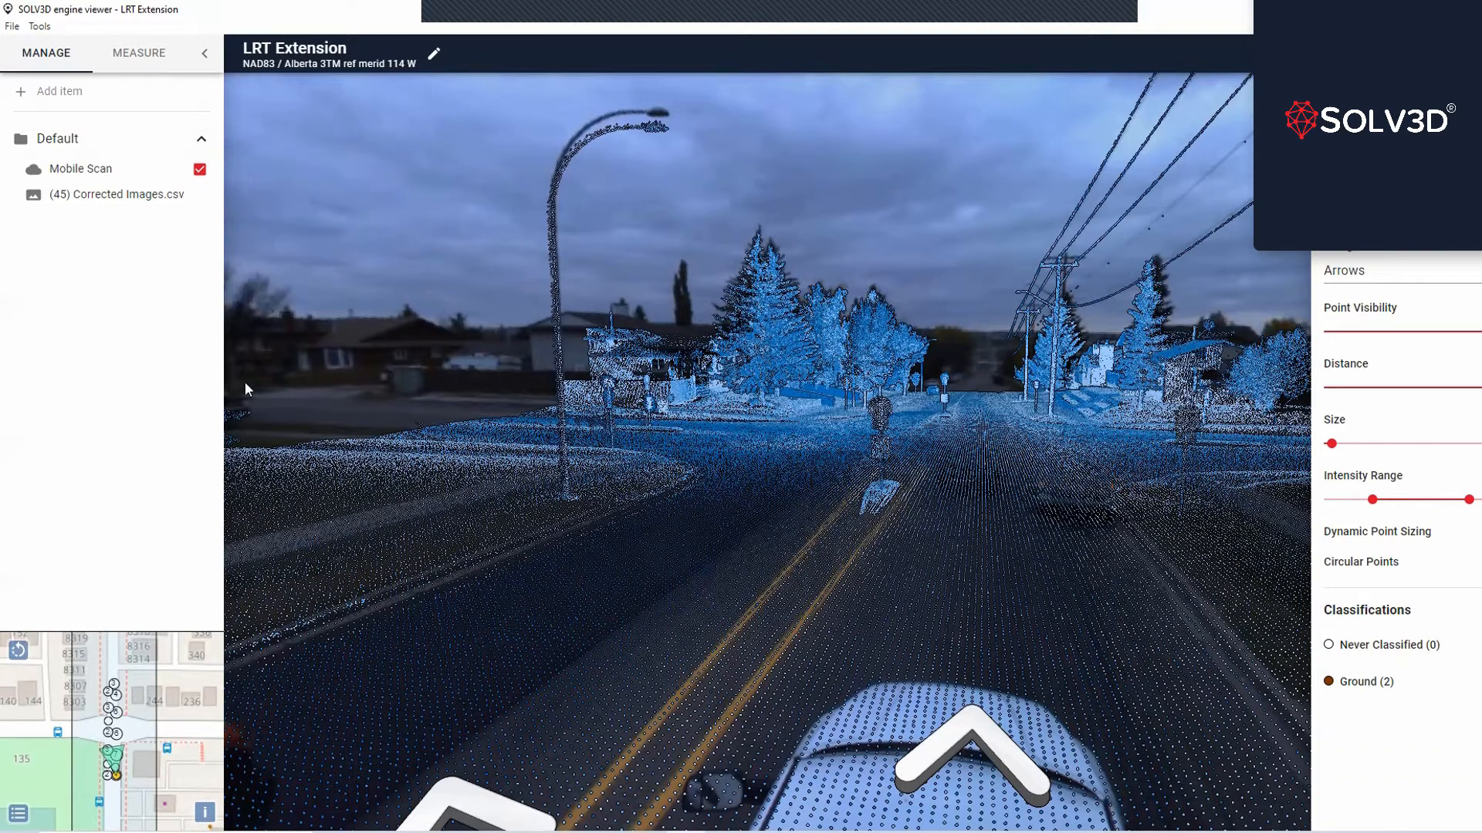
click(40, 26)
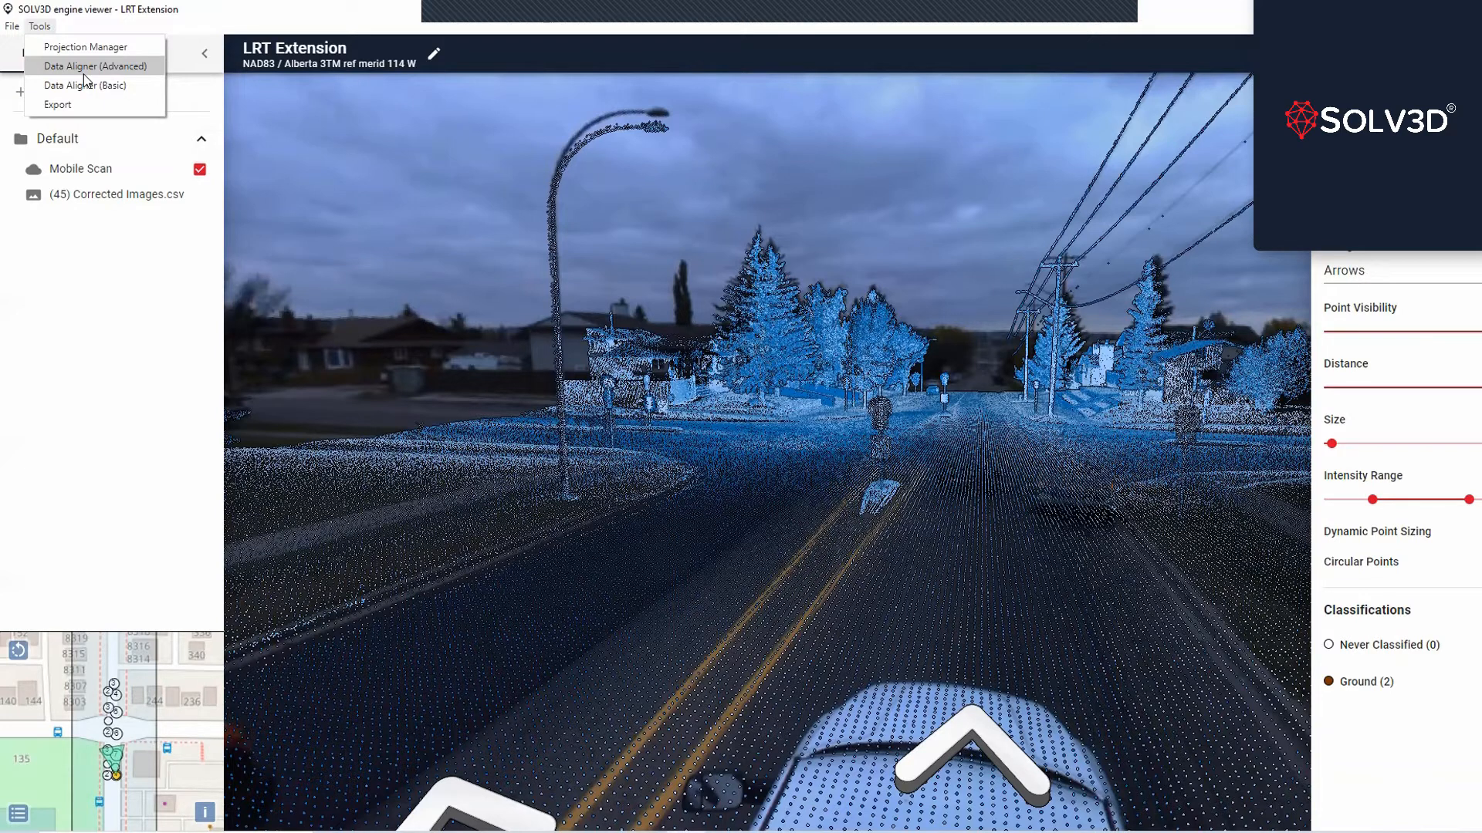
click(124, 290)
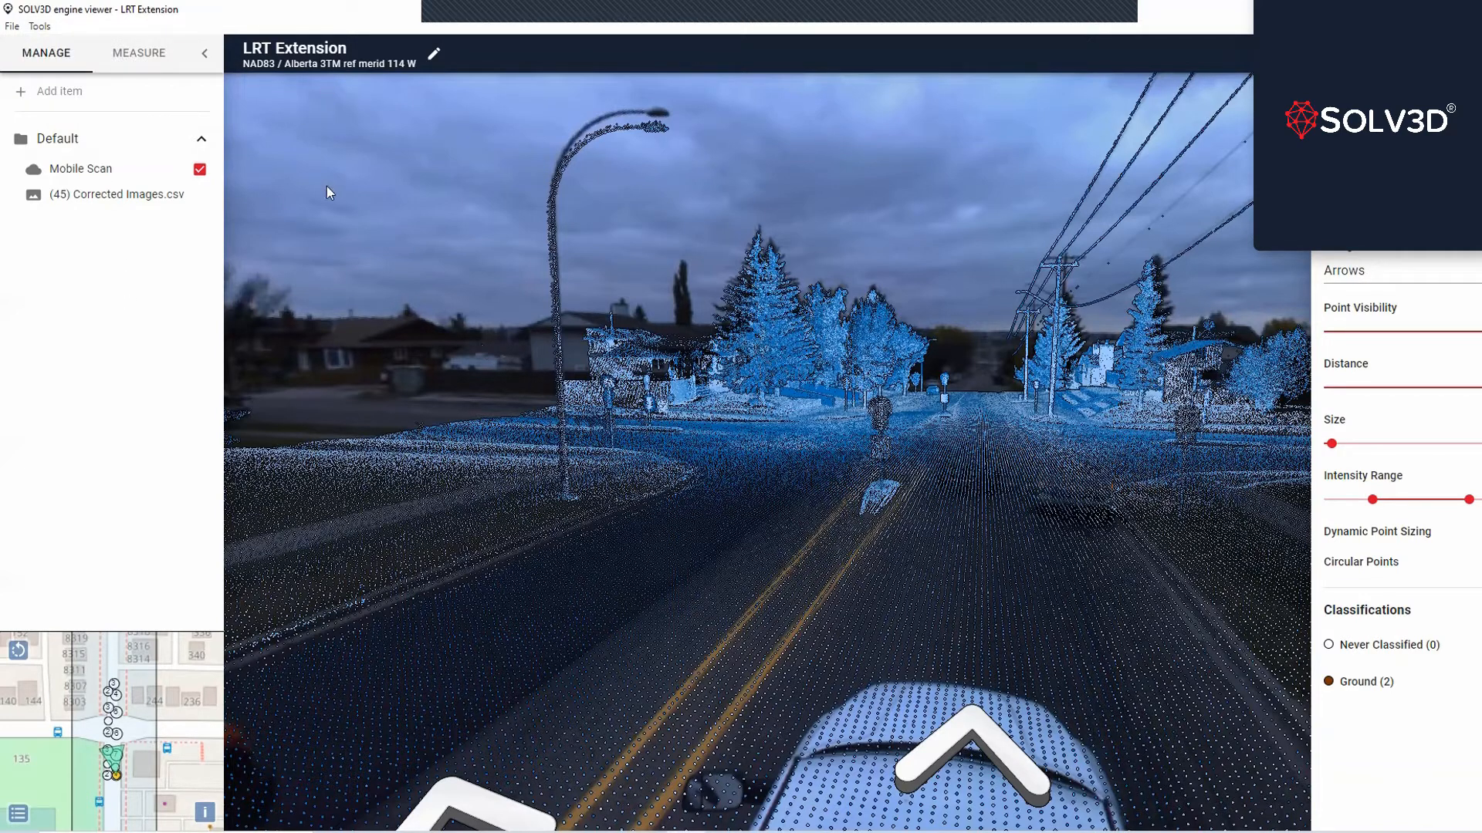
click(434, 54)
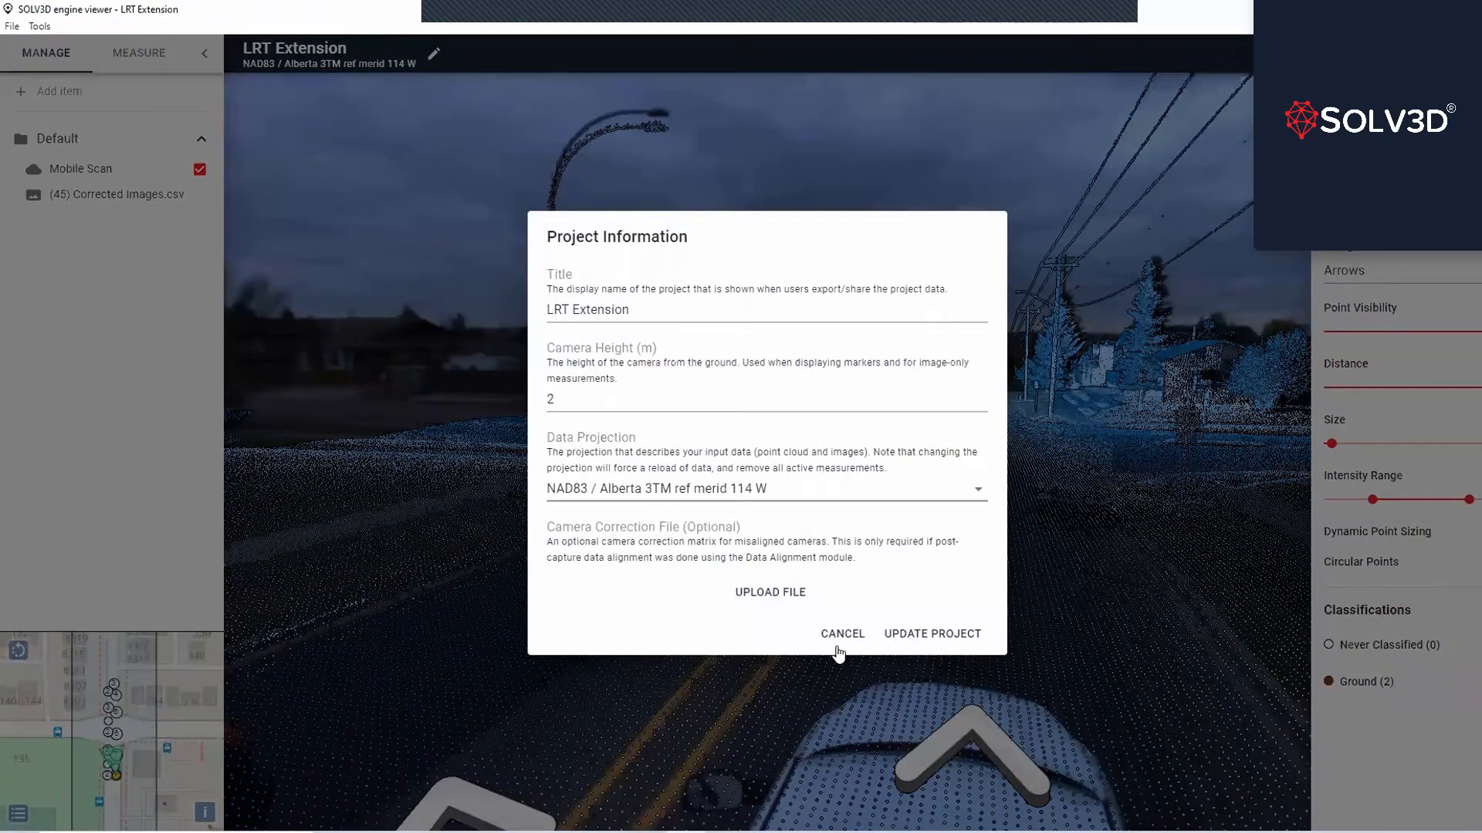
click(301, 418)
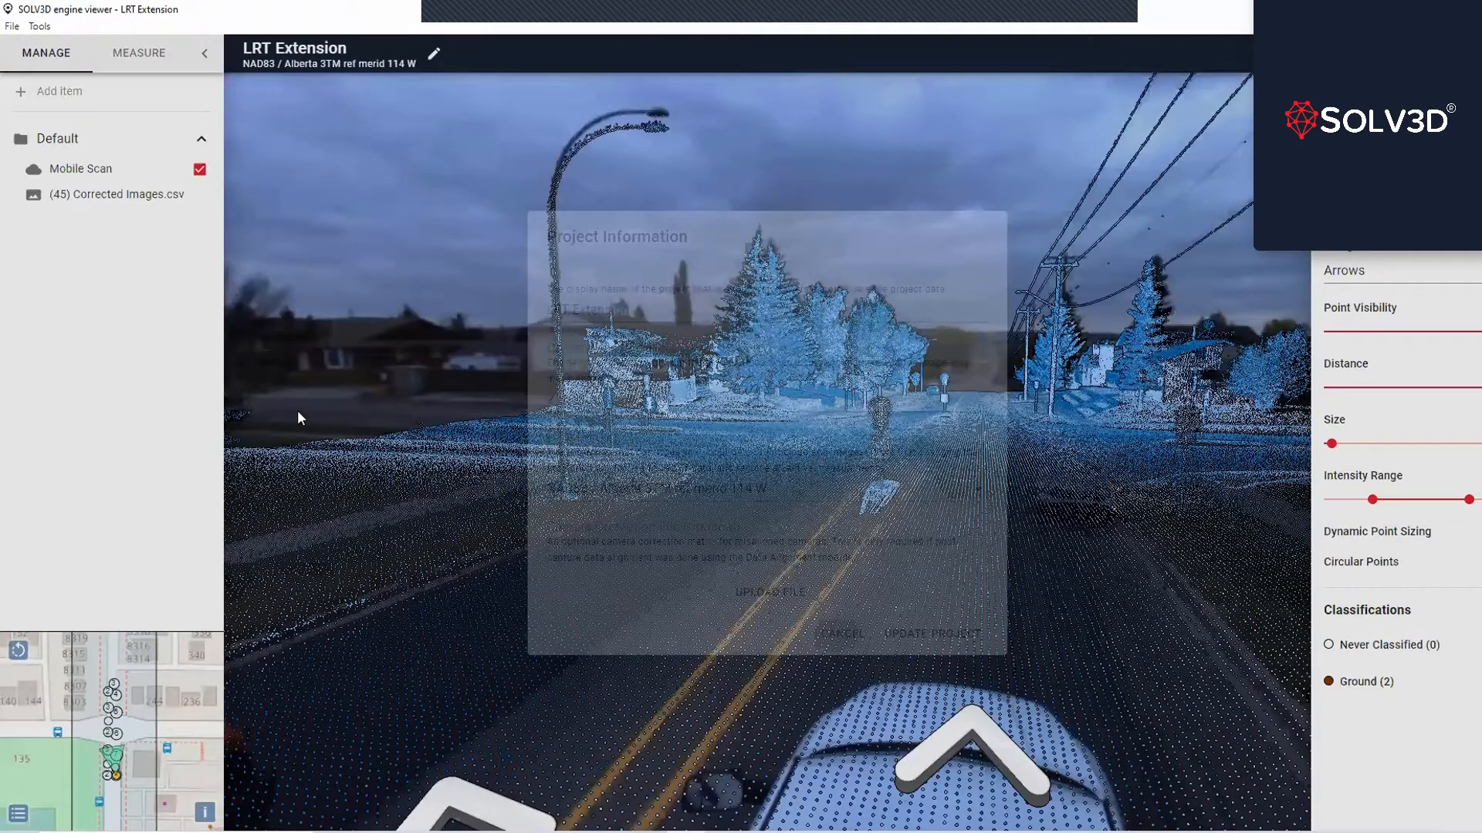